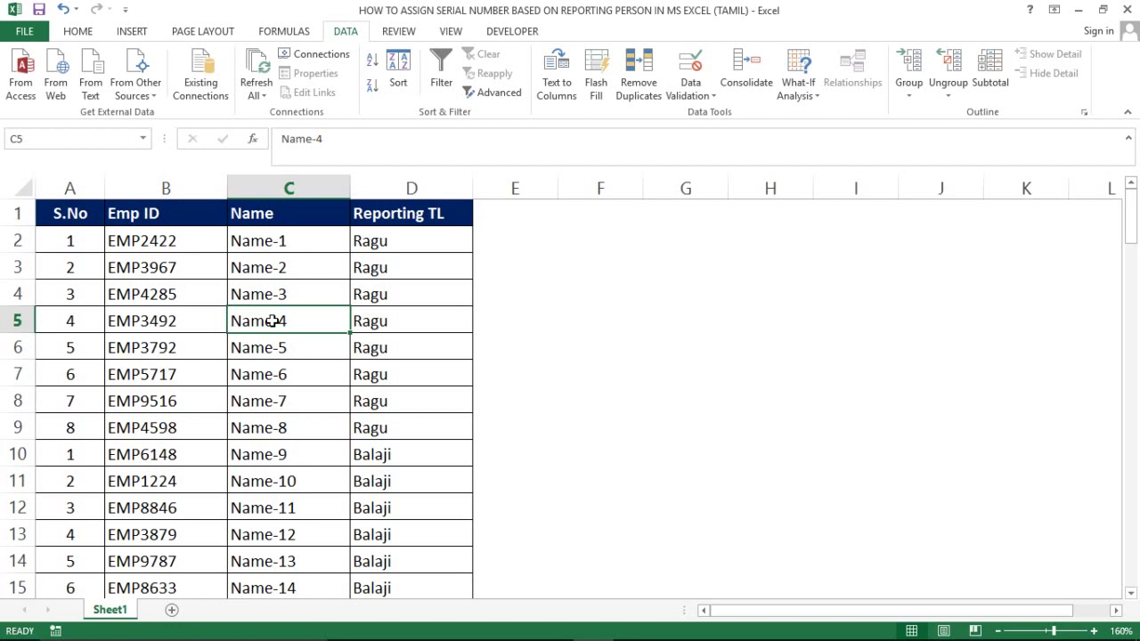
- Inspect the table by selecting the Reporting TL, Emp ID and Name columns
{"action": "left_click", "coordinate": [236, 312]}
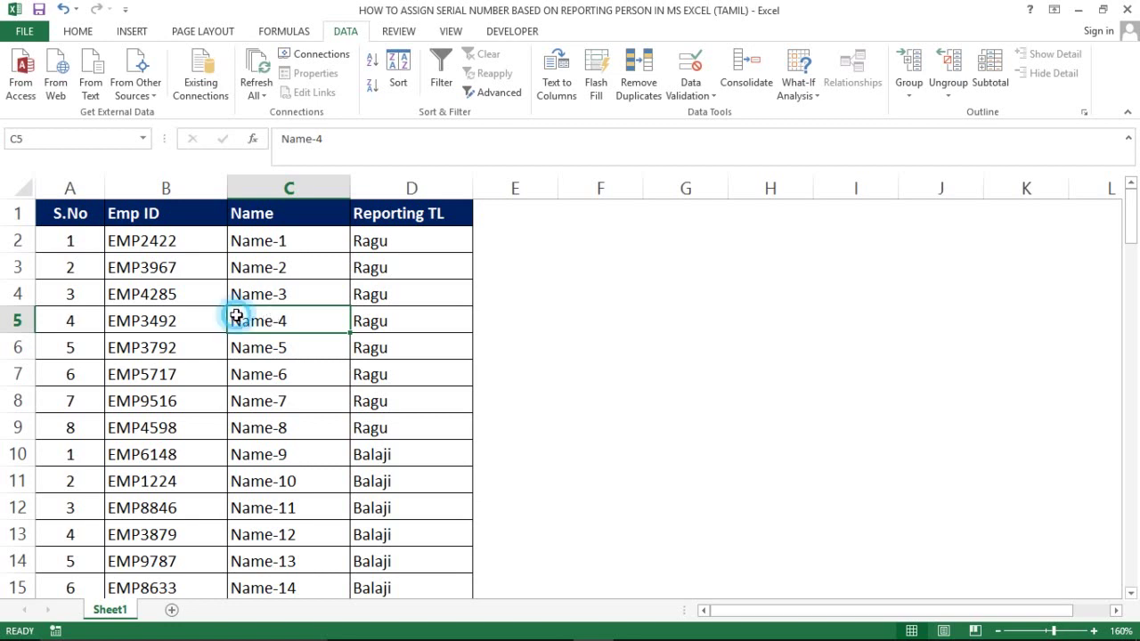
{"action": "left_click", "coordinate": [331, 231]}
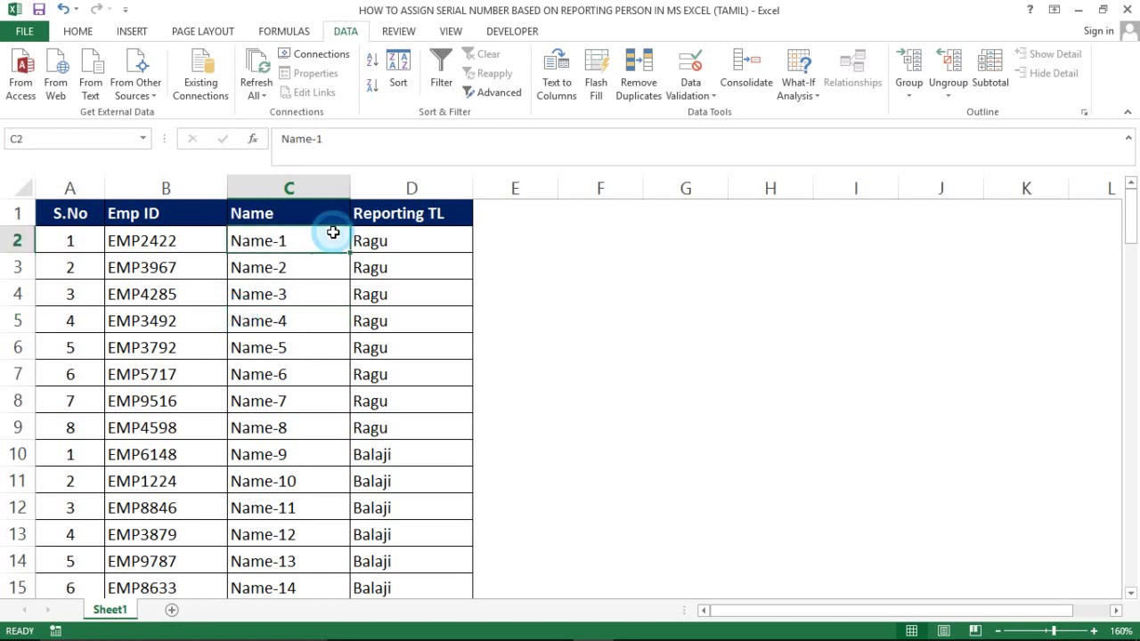
{"action": "left_click", "coordinate": [412, 188]}
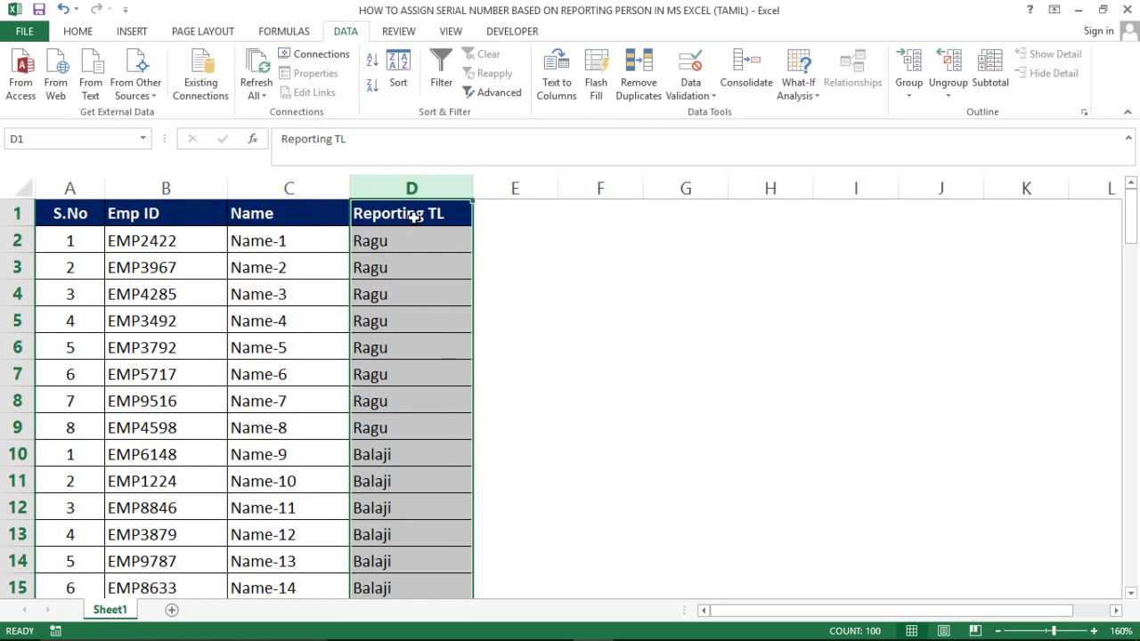
{"action": "left_click", "coordinate": [394, 212]}
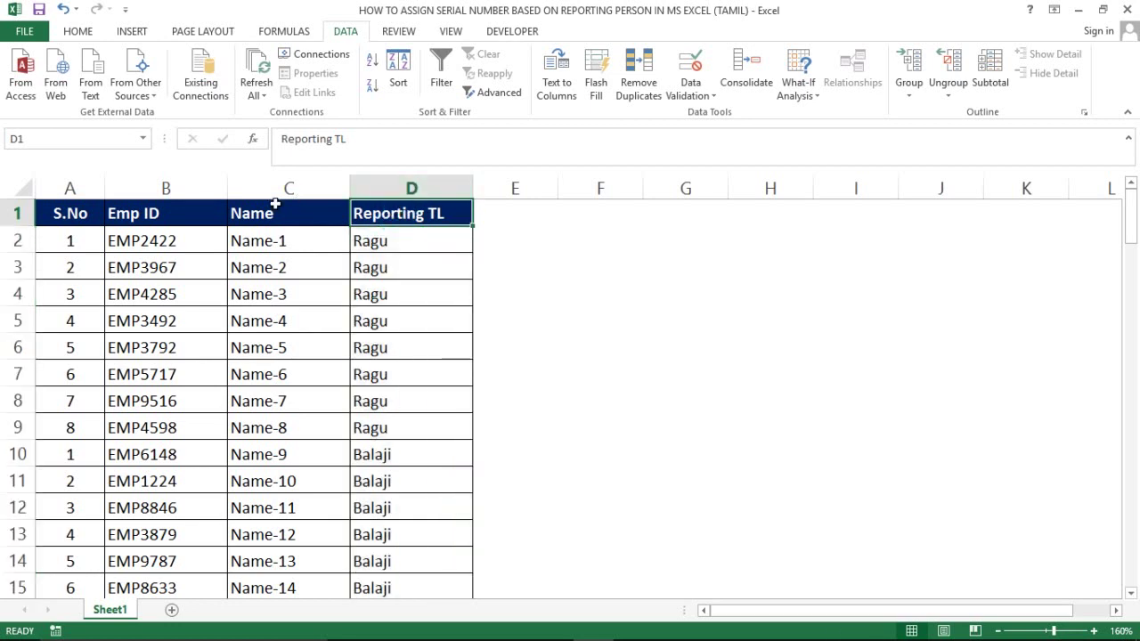
{"action": "left_click", "coordinate": [179, 187]}
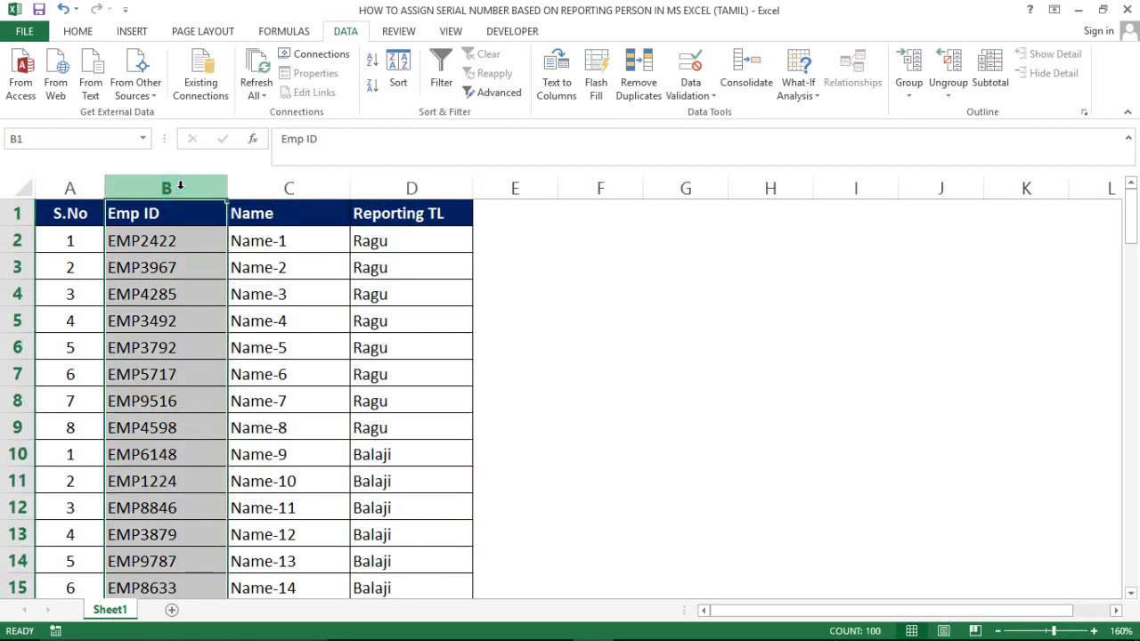
{"action": "key", "text": "Right"}
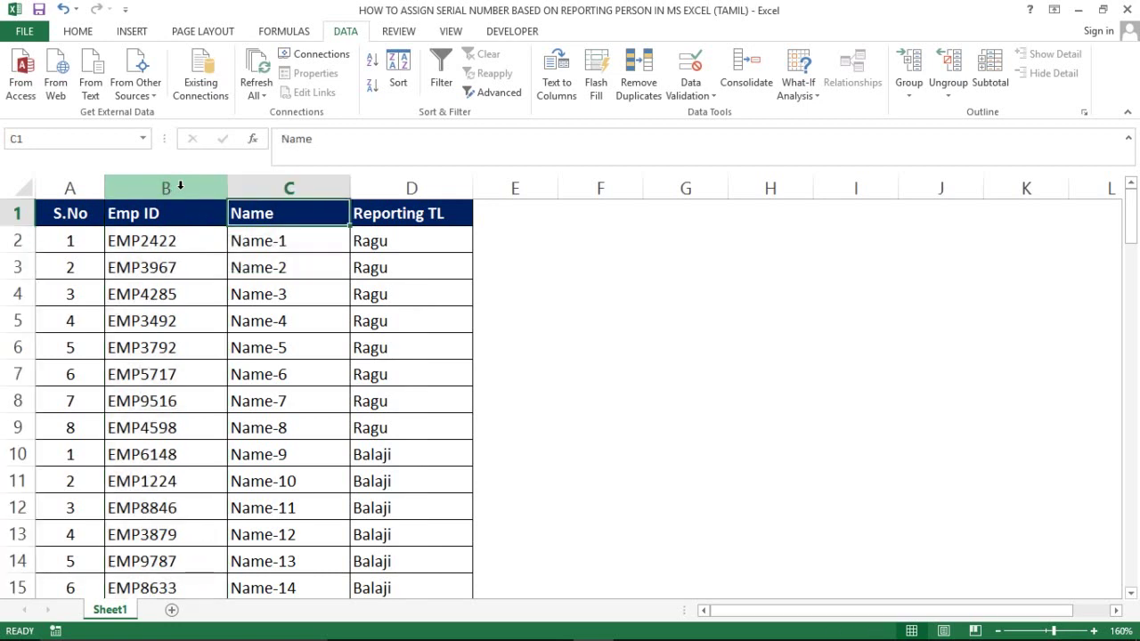
{"action": "key", "text": "ctrl+shift+Down"}
{"action": "key", "text": "Right"}
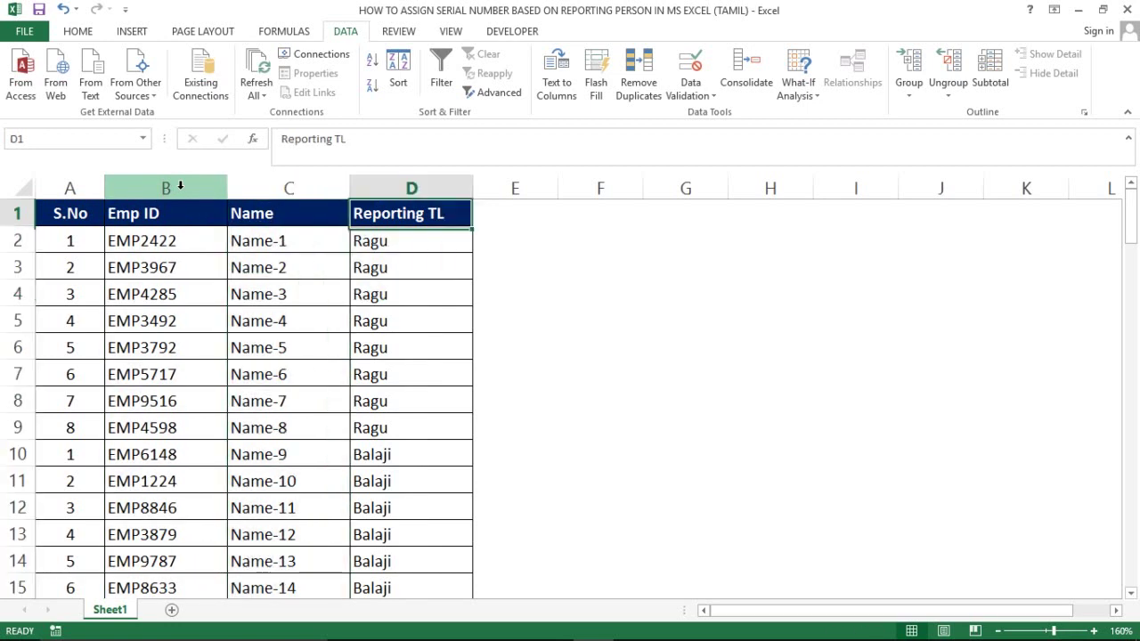
{"action": "key", "text": "Left"}
{"action": "key", "text": "Left"}
{"action": "key", "text": "Down"}
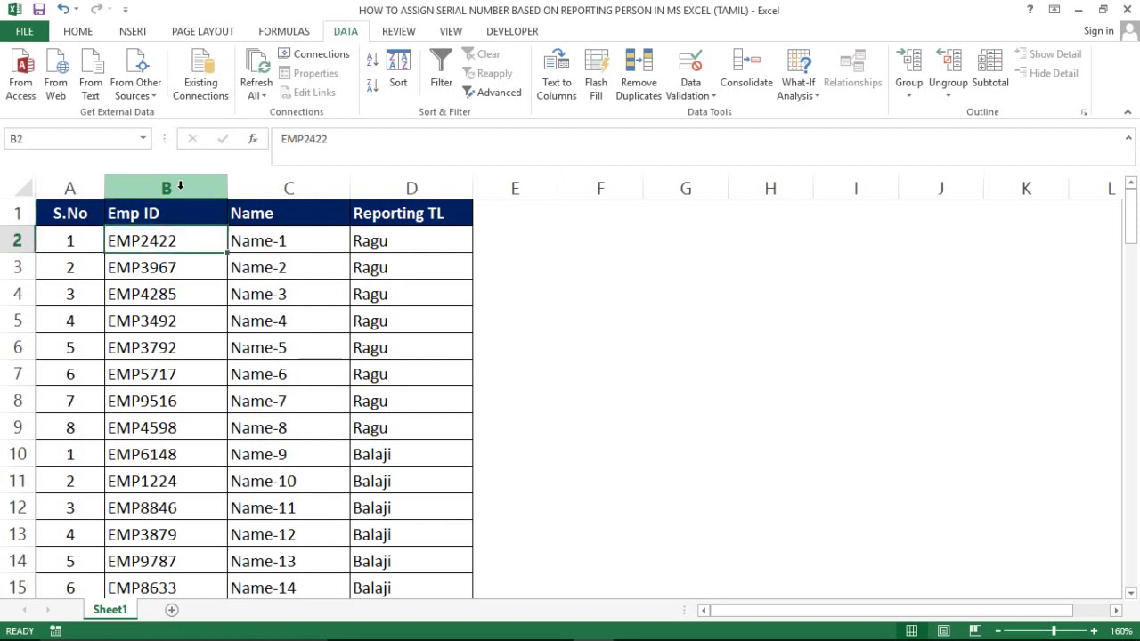
- Select the first data rows, covering Ragu's group
{"action": "key", "text": "shift+Right"}
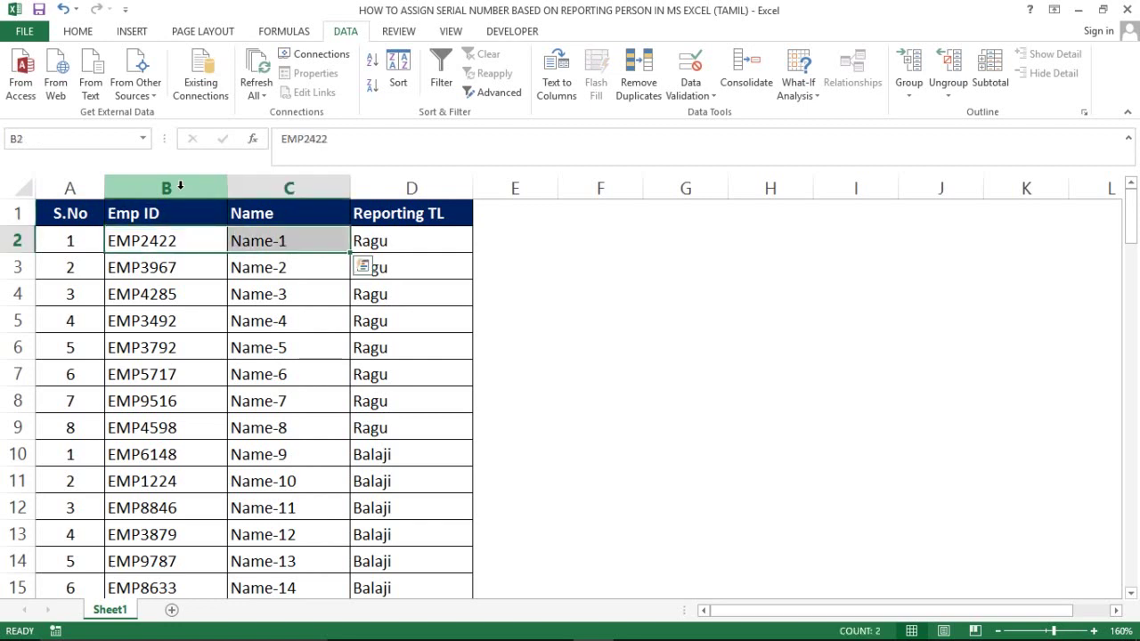
{"action": "key", "text": "Right"}
{"action": "key", "text": "Right"}
{"action": "key", "text": "Up"}
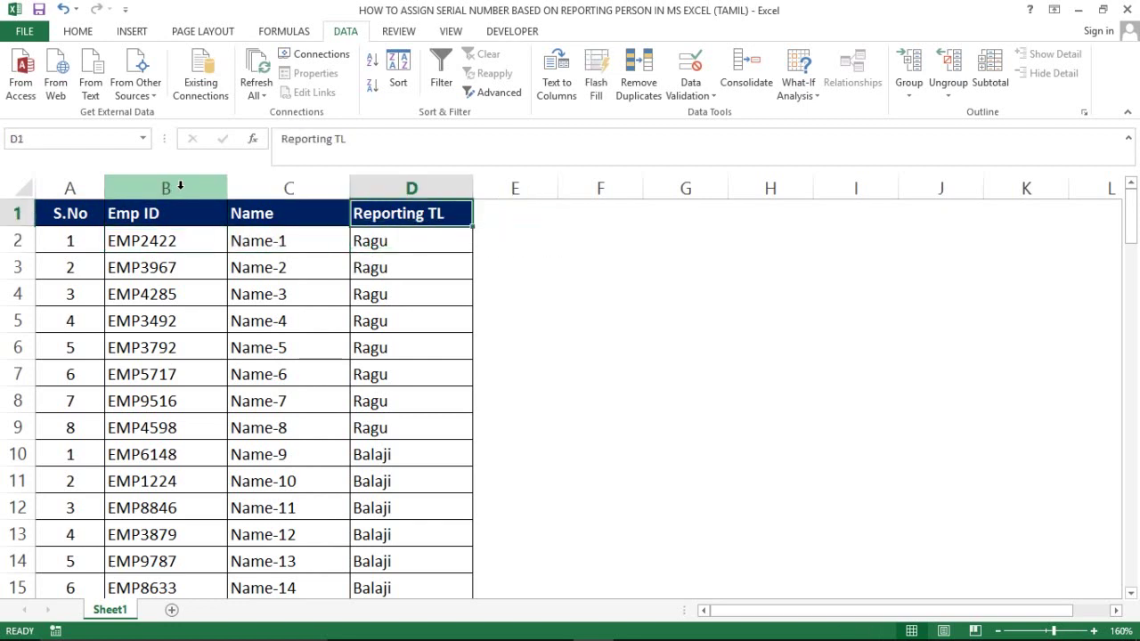
{"action": "key", "text": "Left"}
{"action": "key", "text": "Left"}
{"action": "key", "text": "Left"}
{"action": "key", "text": "Right"}
{"action": "key", "text": "Right"}
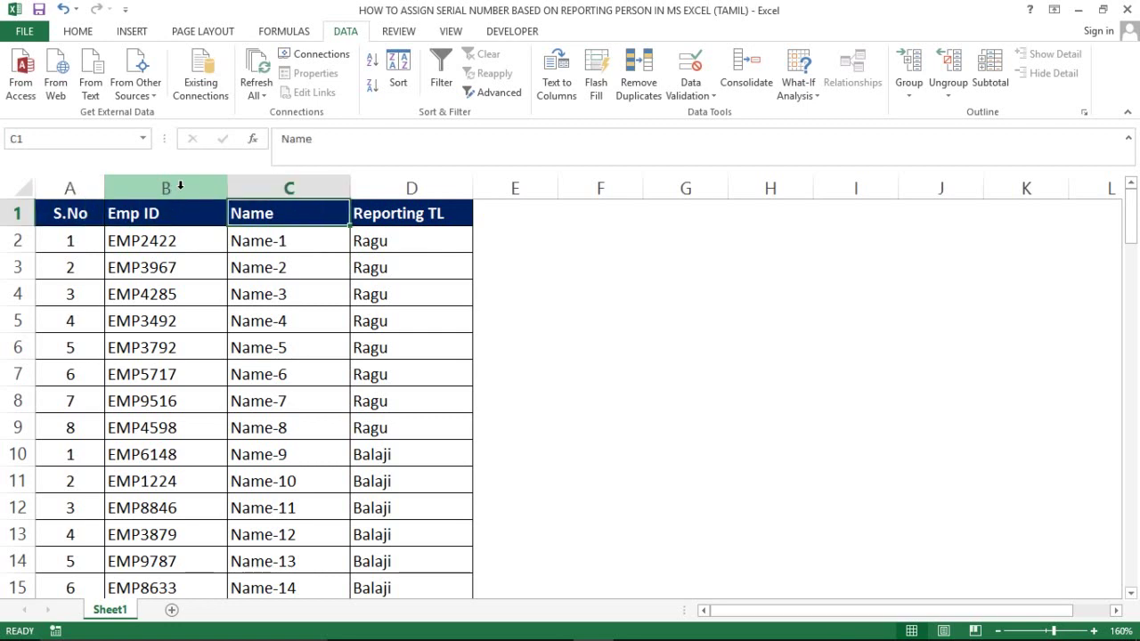
{"action": "key", "text": "Left"}
{"action": "key", "text": "Left"}
{"action": "key", "text": "Down"}
{"action": "key", "text": "Right"}
{"action": "key", "text": "shift+space"}
{"action": "key", "text": "shift+Down"}
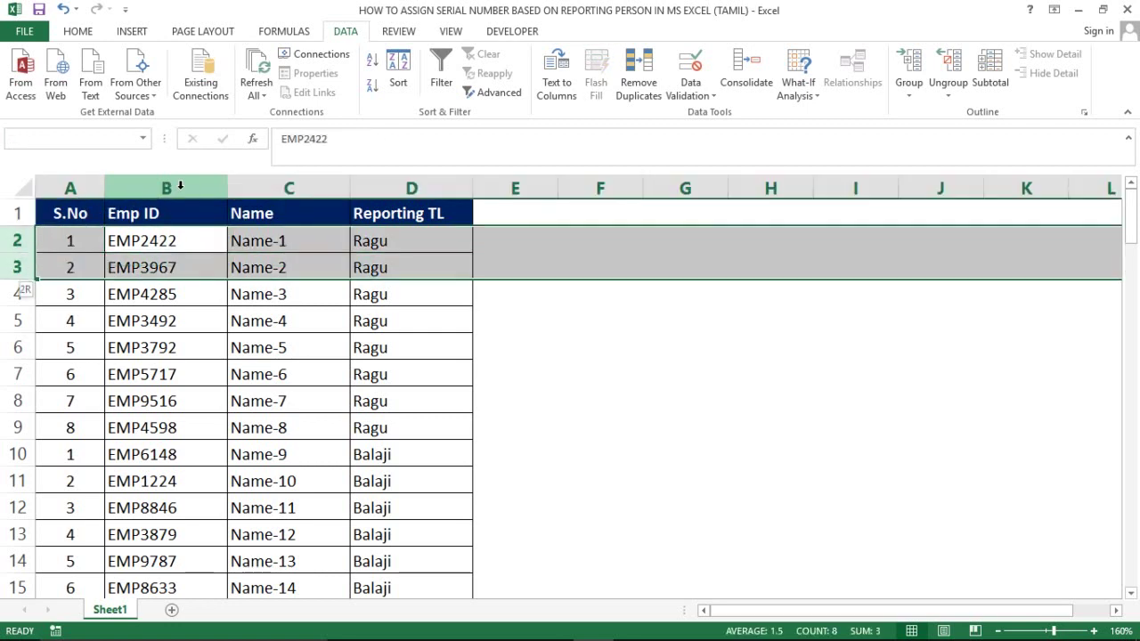
{"action": "key", "text": "shift+Down"}
{"action": "key", "text": "shift+Down"}
{"action": "key", "text": "shift+Down"}
{"action": "key", "text": "shift+Down"}
{"action": "key", "text": "shift+Down"}
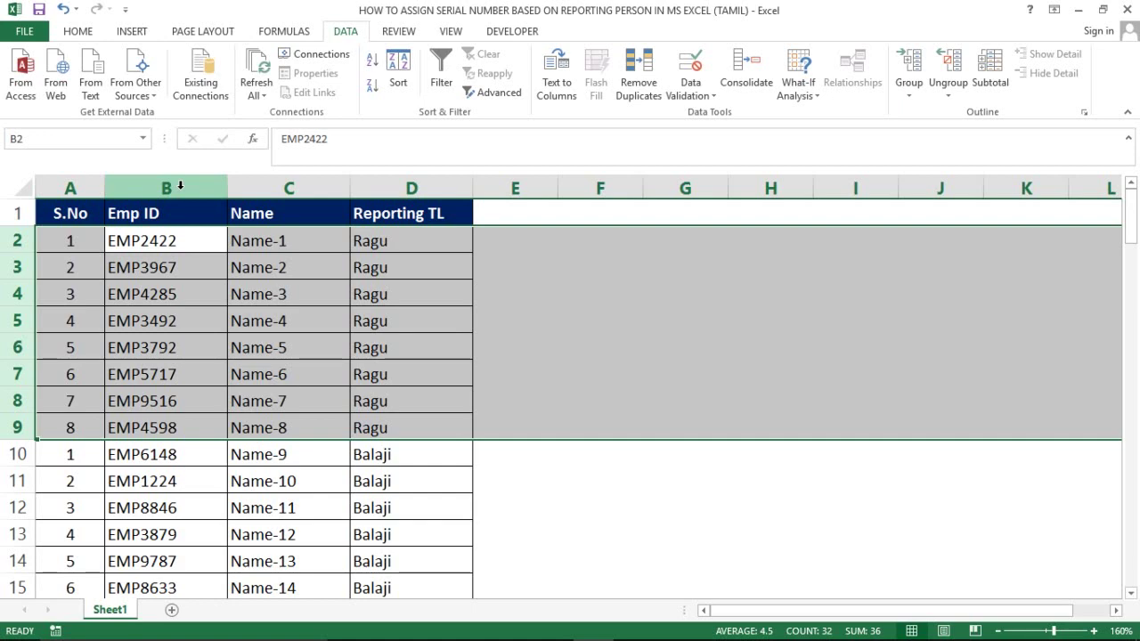
- Scan the S.No column down to row 18 and return to the top
{"action": "key", "text": "Left"}
{"action": "key", "text": "Down"}
{"action": "key", "text": "Down"}
{"action": "key", "text": "Down"}
{"action": "key", "text": "Down"}
{"action": "key", "text": "Down"}
{"action": "key", "text": "Down"}
{"action": "key", "text": "Down"}
{"action": "key", "text": "Down"}
{"action": "key", "text": "Down"}
{"action": "key", "text": "Down"}
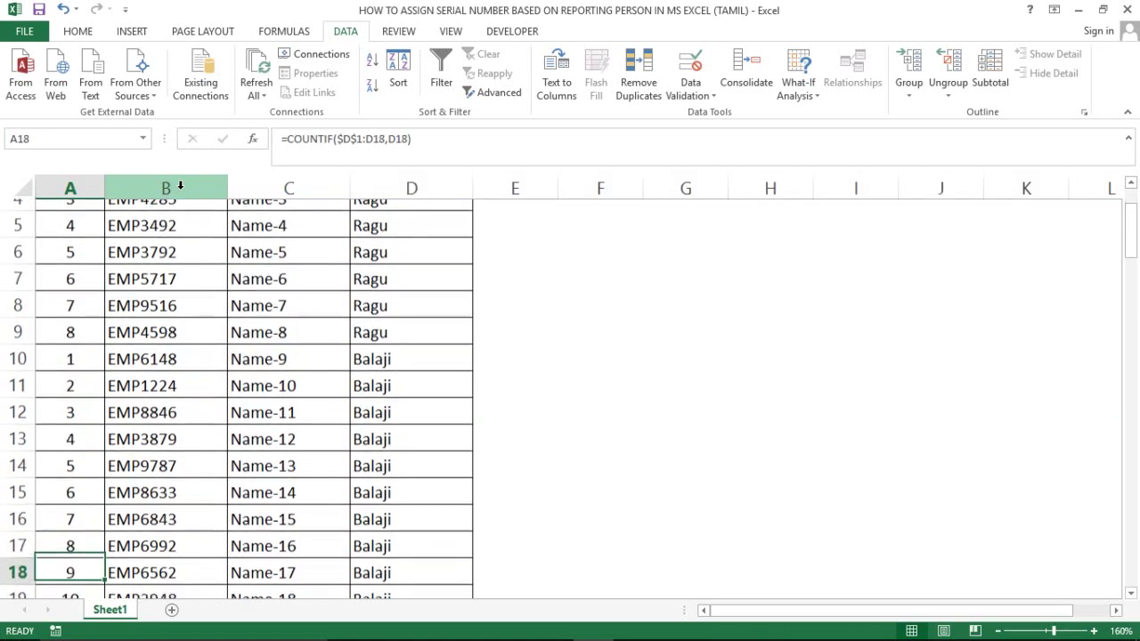
{"action": "key", "text": "Down"}
{"action": "key", "text": "Down"}
{"action": "key", "text": "Down"}
{"action": "key", "text": "ctrl+Up"}
{"action": "key", "text": "Right"}
- Turn on AutoFilter, view the Reporting TL filter list, then turn filtering off
{"action": "key", "text": "alt"}
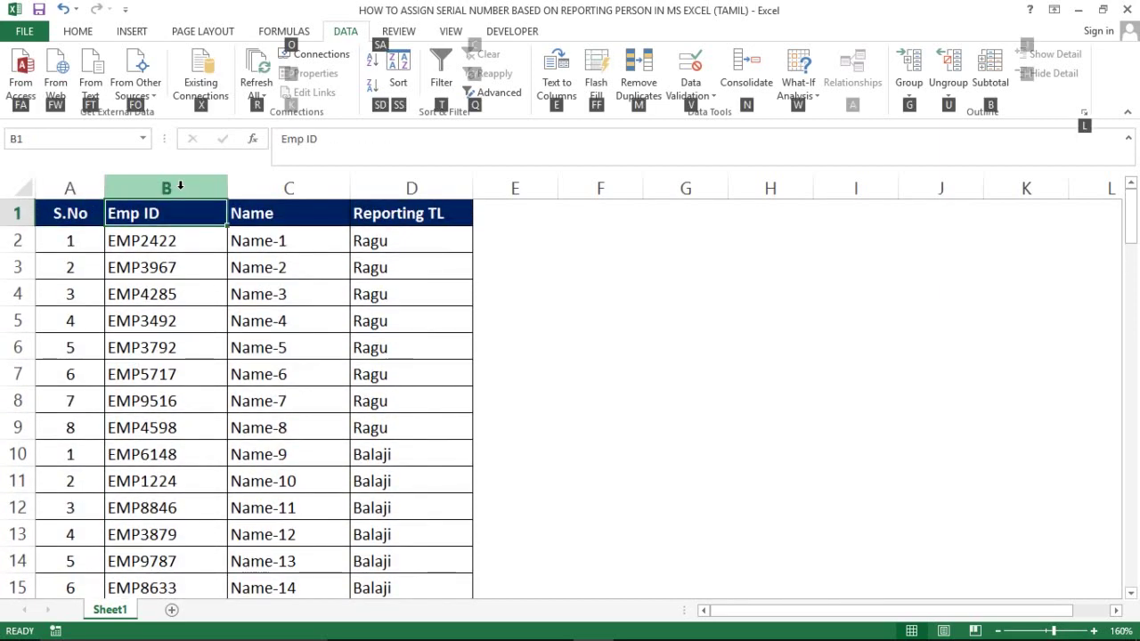
{"action": "key", "text": "t"}
{"action": "key", "text": "Right"}
{"action": "key", "text": "Right"}
{"action": "key", "text": "alt+Down"}
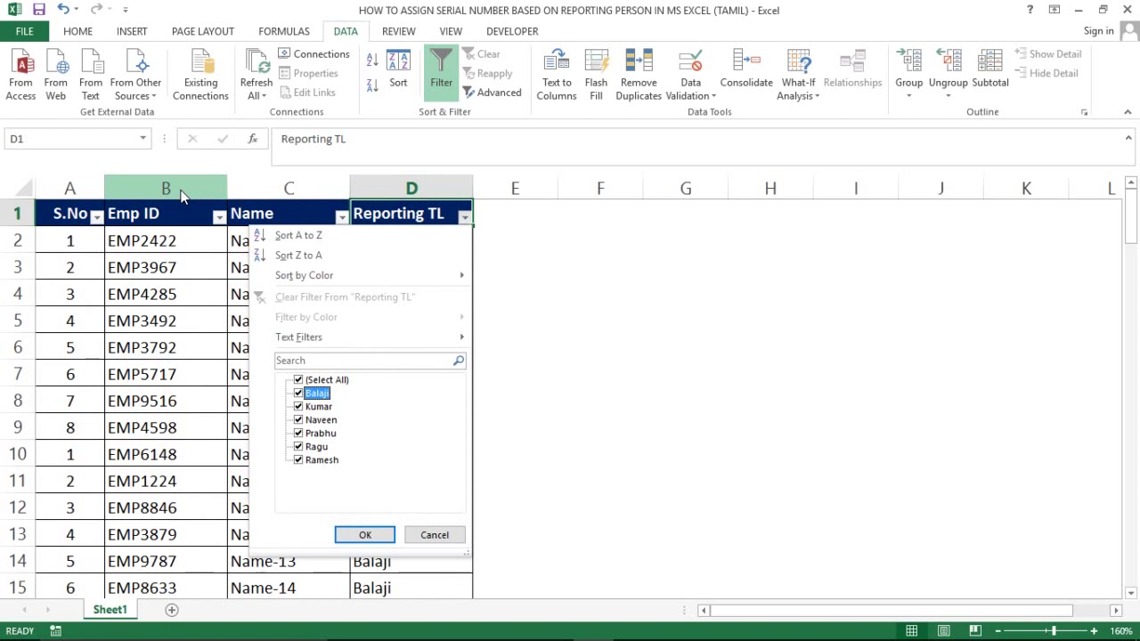
{"action": "key", "text": "Escape"}
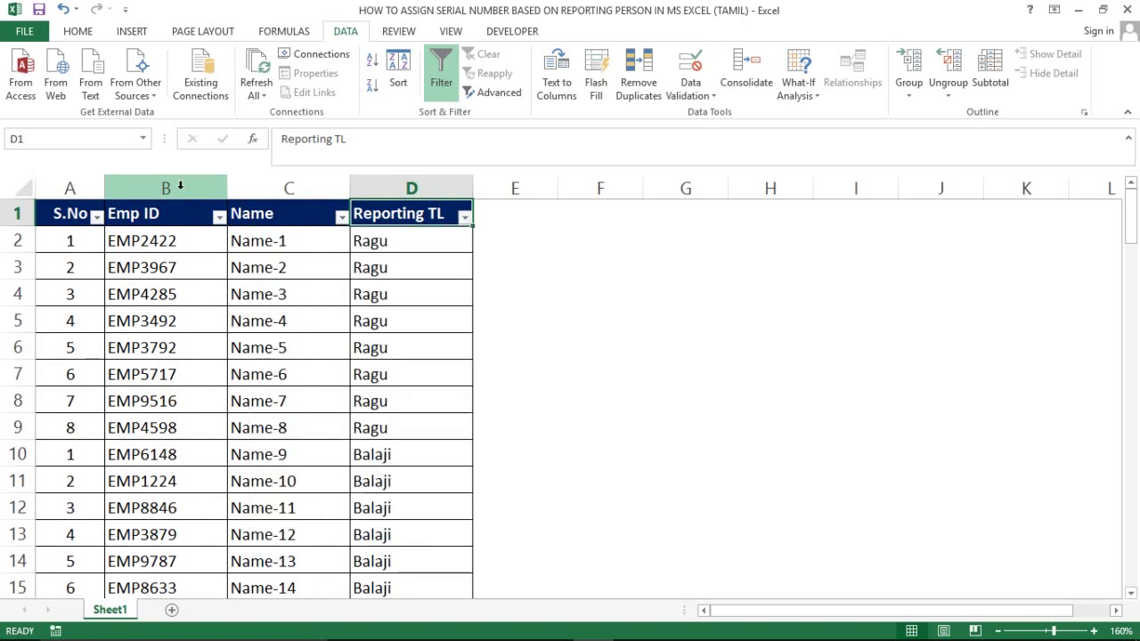
{"action": "key", "text": "alt"}
{"action": "key", "text": "t"}
{"action": "key", "text": "Right"}
- Select the first two S.No values
{"action": "key", "text": "Left"}
{"action": "key", "text": "Left"}
{"action": "key", "text": "Left"}
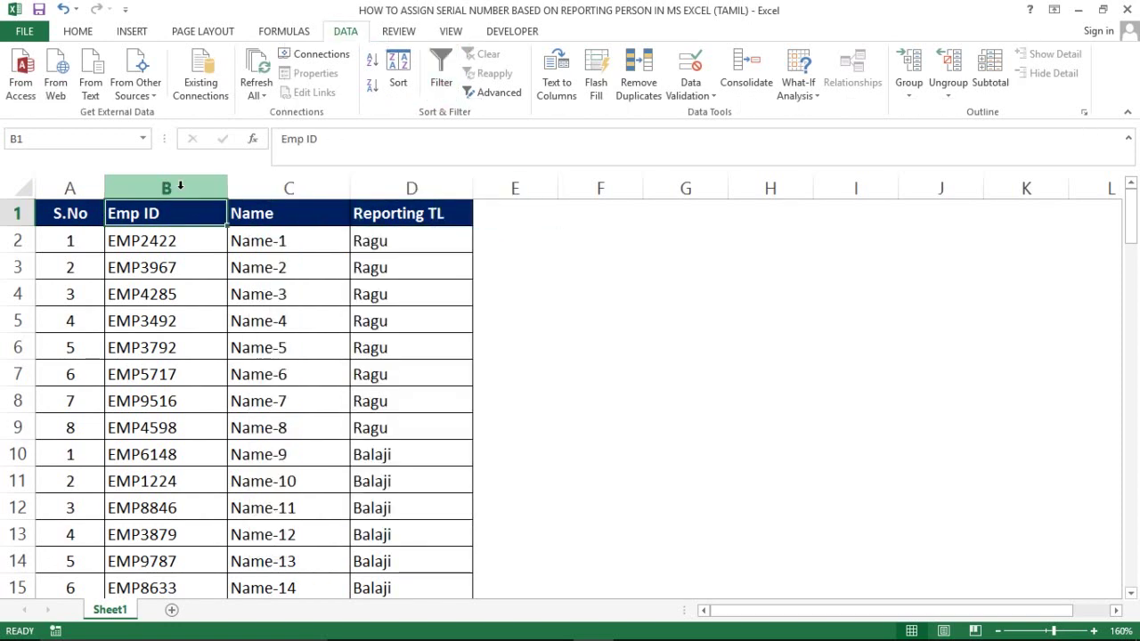
{"action": "key", "text": "Down"}
{"action": "key", "text": "shift+Down"}
{"action": "key", "text": "shift+Down"}
{"action": "key", "text": "shift+Down"}
{"action": "key", "text": "shift+Down"}
{"action": "key", "text": "shift+Down"}
{"action": "key", "text": "Left"}
{"action": "key", "text": "shift+Down"}
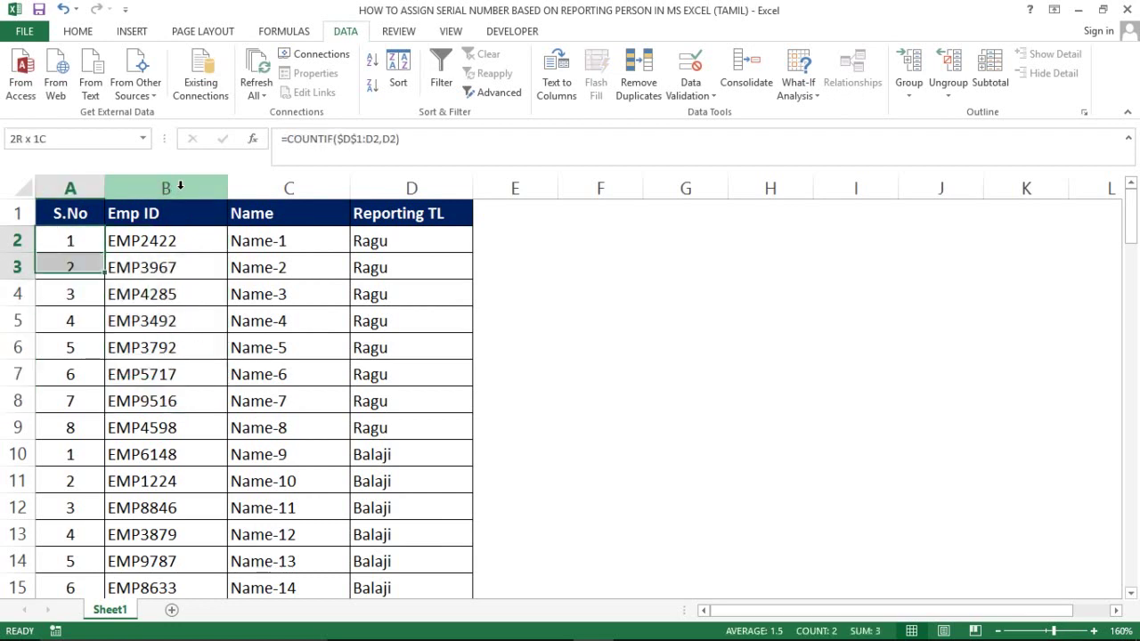
{"action": "key", "text": "shift+Down"}
{"action": "key", "text": "shift+Down"}
{"action": "key", "text": "shift+Down"}
{"action": "key", "text": "shift+Down"}
{"action": "key", "text": "shift+Down"}
{"action": "key", "text": "shift+Down"}
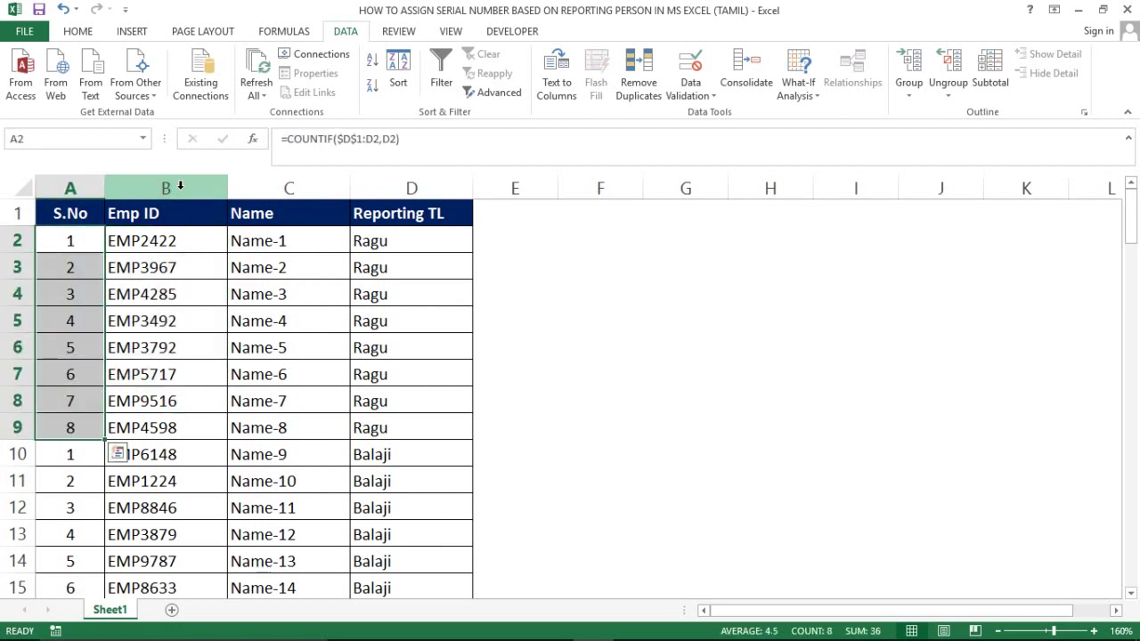
- Review Balaji's serial numbers down to where Kumar's numbering restarts
{"action": "key", "text": "Down"}
{"action": "key", "text": "Down"}
{"action": "key", "text": "Down"}
{"action": "key", "text": "Down"}
{"action": "key", "text": "Down"}
{"action": "key", "text": "Down"}
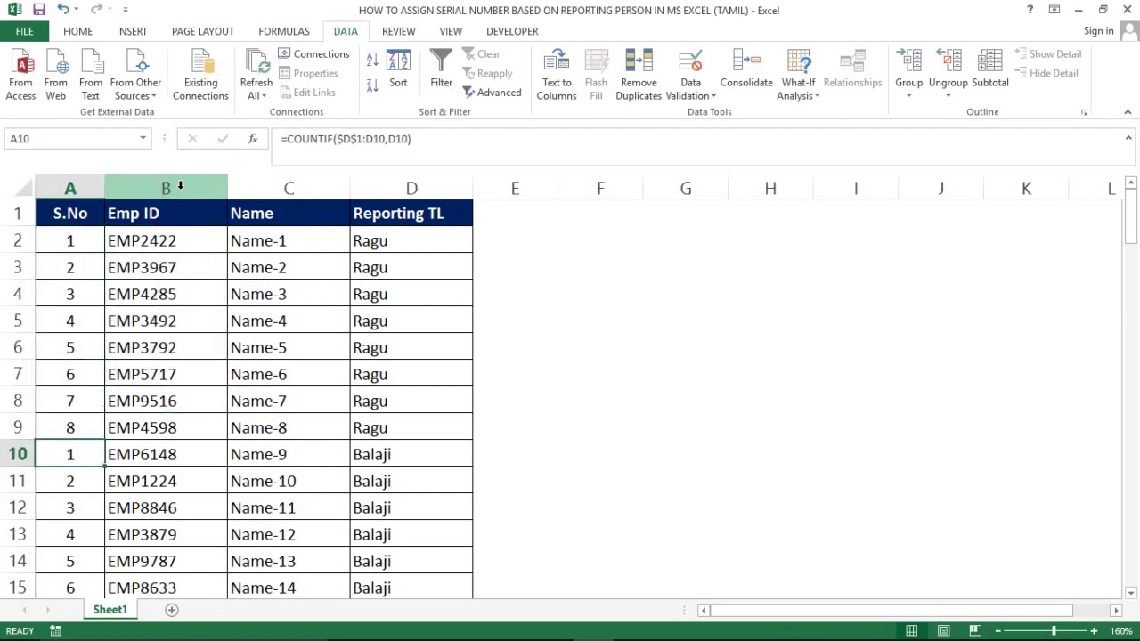
{"action": "key", "text": "shift+Down"}
{"action": "key", "text": "shift+Down"}
{"action": "key", "text": "shift+Down"}
{"action": "key", "text": "shift+Down"}
{"action": "key", "text": "shift+Down"}
{"action": "key", "text": "shift+Down"}
{"action": "key", "text": "shift+Down"}
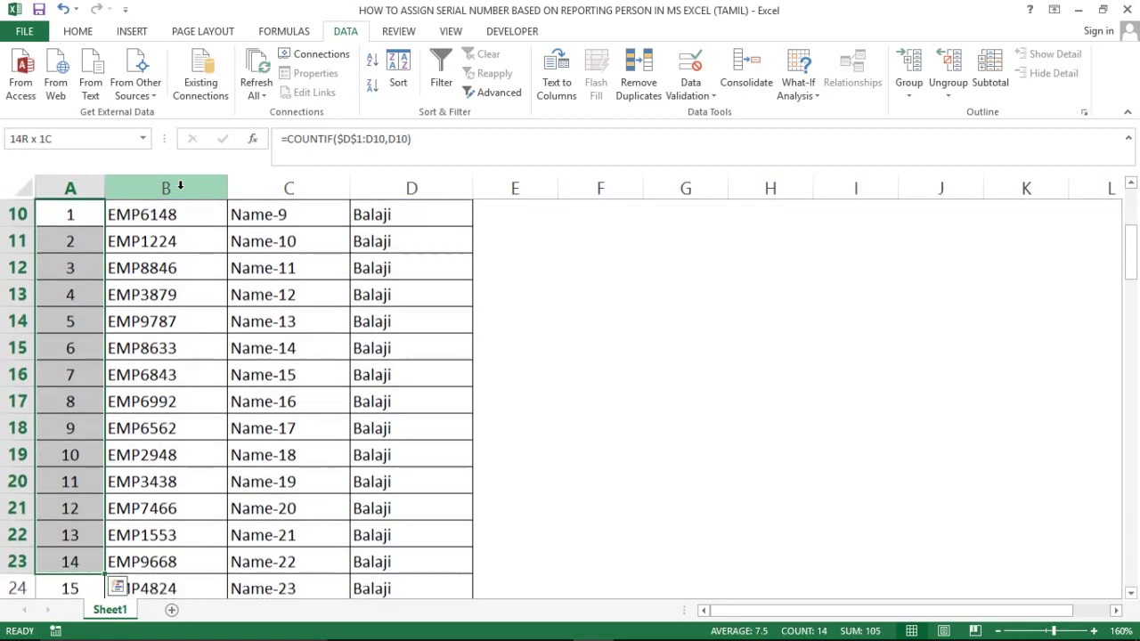
{"action": "key", "text": "shift+Down"}
{"action": "key", "text": "shift+Down"}
{"action": "key", "text": "shift+Down"}
{"action": "key", "text": "shift+Down"}
{"action": "key", "text": "shift+Down"}
{"action": "key", "text": "shift+Down"}
{"action": "key", "text": "shift+Down"}
{"action": "key", "text": "shift+Down"}
{"action": "key", "text": "shift+Down"}
{"action": "key", "text": "shift+Down"}
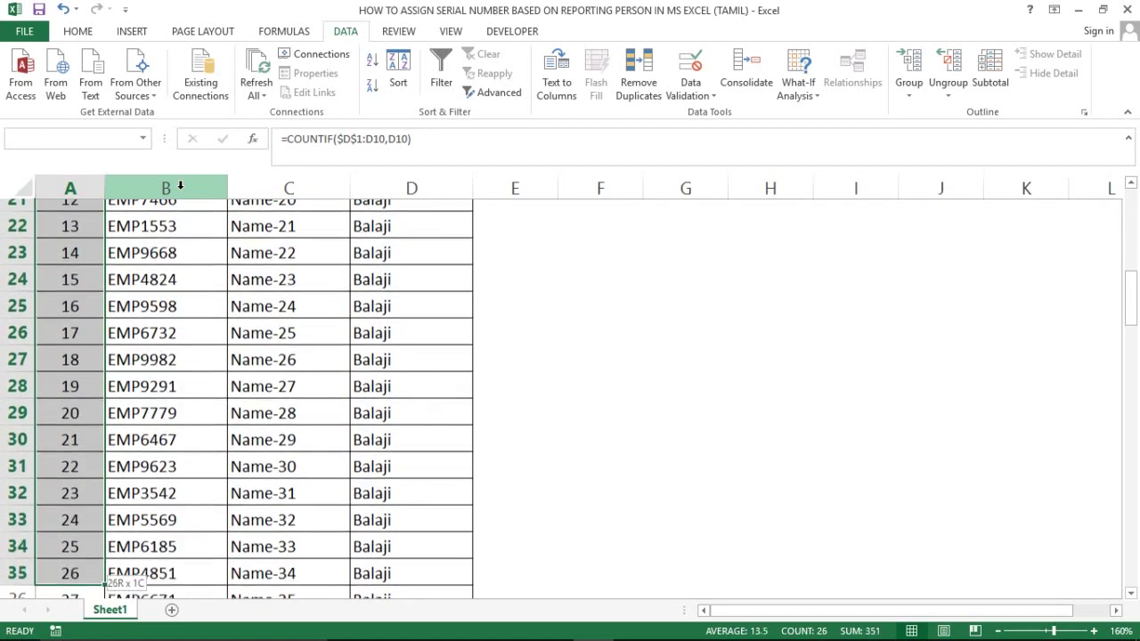
{"action": "key", "text": "shift+Down"}
{"action": "key", "text": "shift+Down"}
{"action": "key", "text": "shift+Down"}
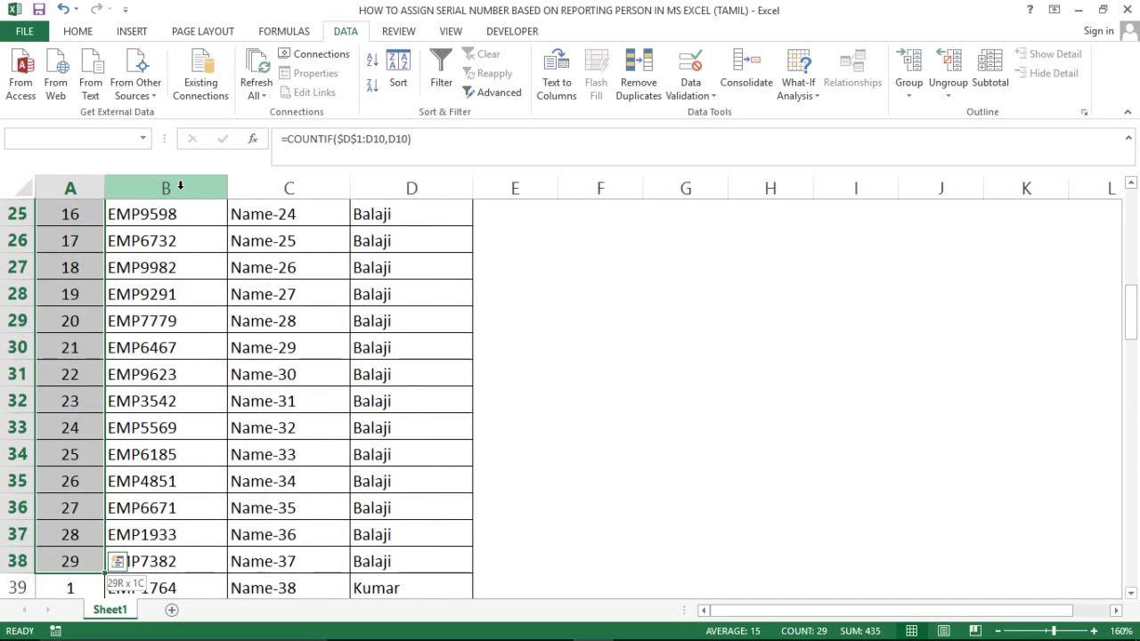
{"action": "key", "text": "shift+Down"}
{"action": "key", "text": "shift+Down"}
{"action": "key", "text": "shift+Down"}
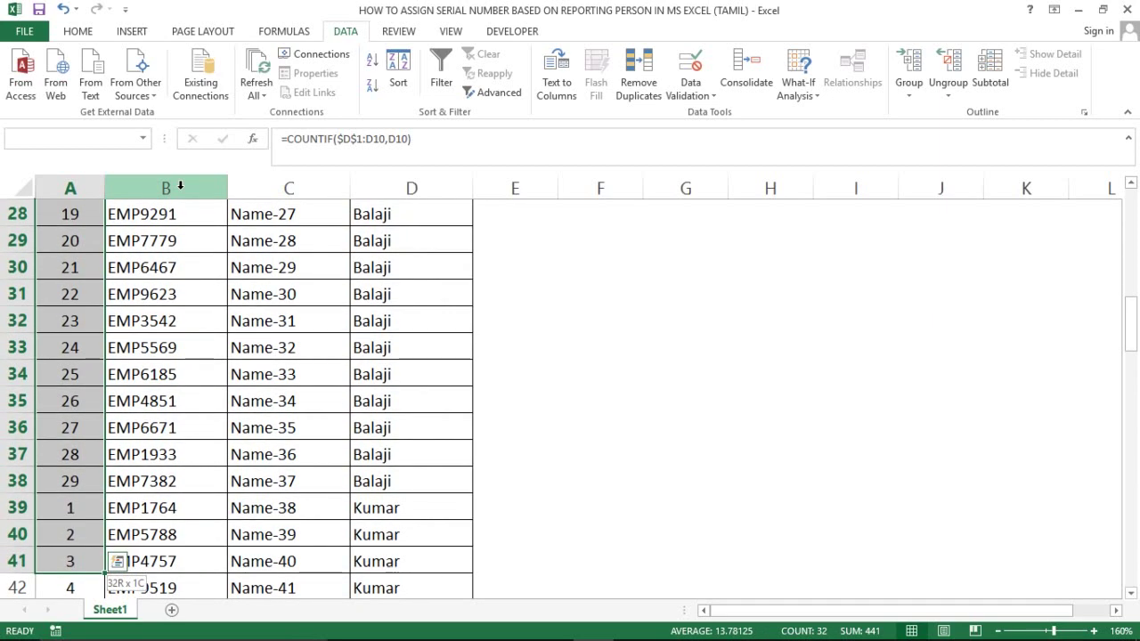
{"action": "key", "text": "shift+Up"}
{"action": "key", "text": "shift+Up"}
{"action": "key", "text": "shift+Up"}
{"action": "key", "text": "shift+Down"}
{"action": "key", "text": "shift+Down"}
{"action": "key", "text": "shift+Up"}
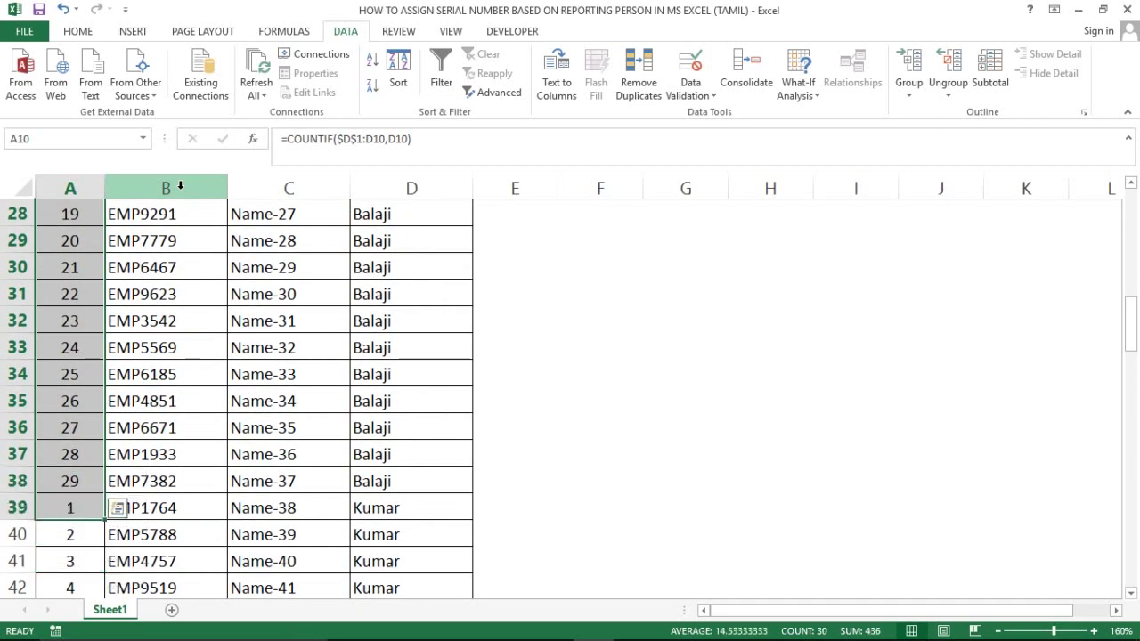
- Delete Ragu's EMP4285 (Name-3) employee row
{"action": "key", "text": "ctrl+Home"}
{"action": "key", "text": "Down"}
{"action": "key", "text": "Down"}
{"action": "key", "text": "Down"}
{"action": "key", "text": "Down"}
{"action": "key", "text": "Down"}
{"action": "key", "text": "Right"}
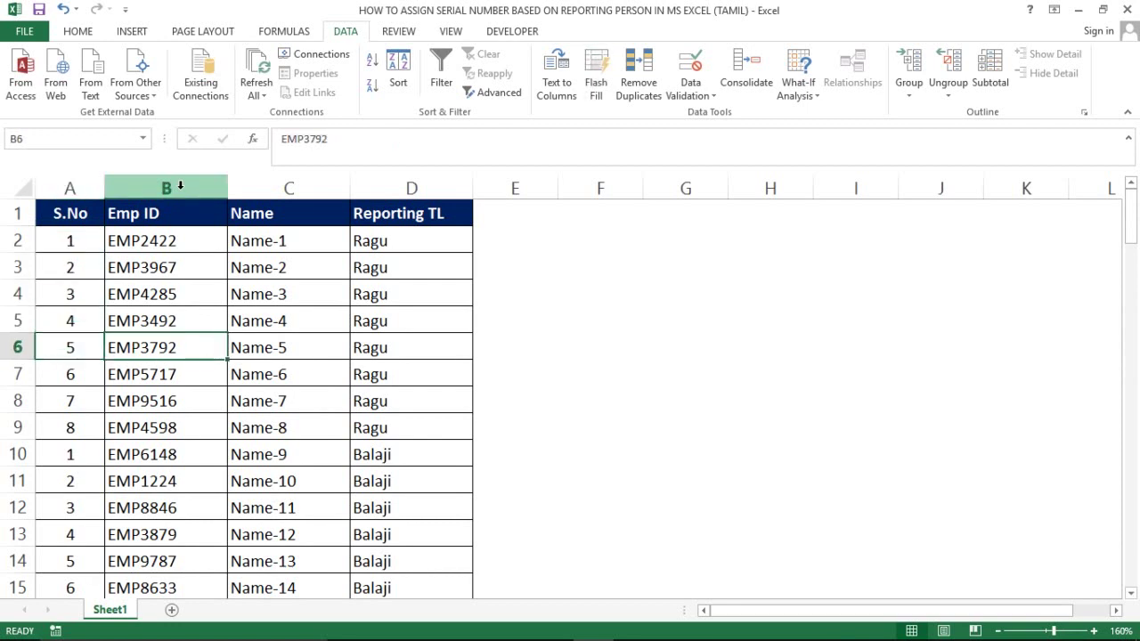
{"action": "key", "text": "Up"}
{"action": "key", "text": "Up"}
{"action": "key", "text": "shift+space"}
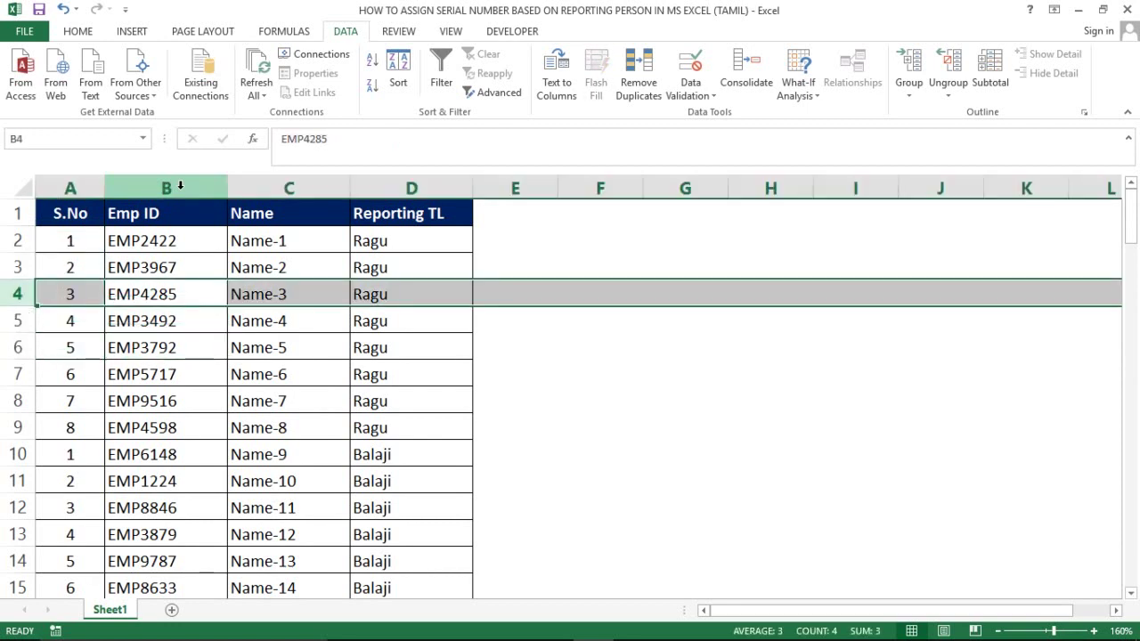
{"action": "key", "text": "ctrl+minus"}
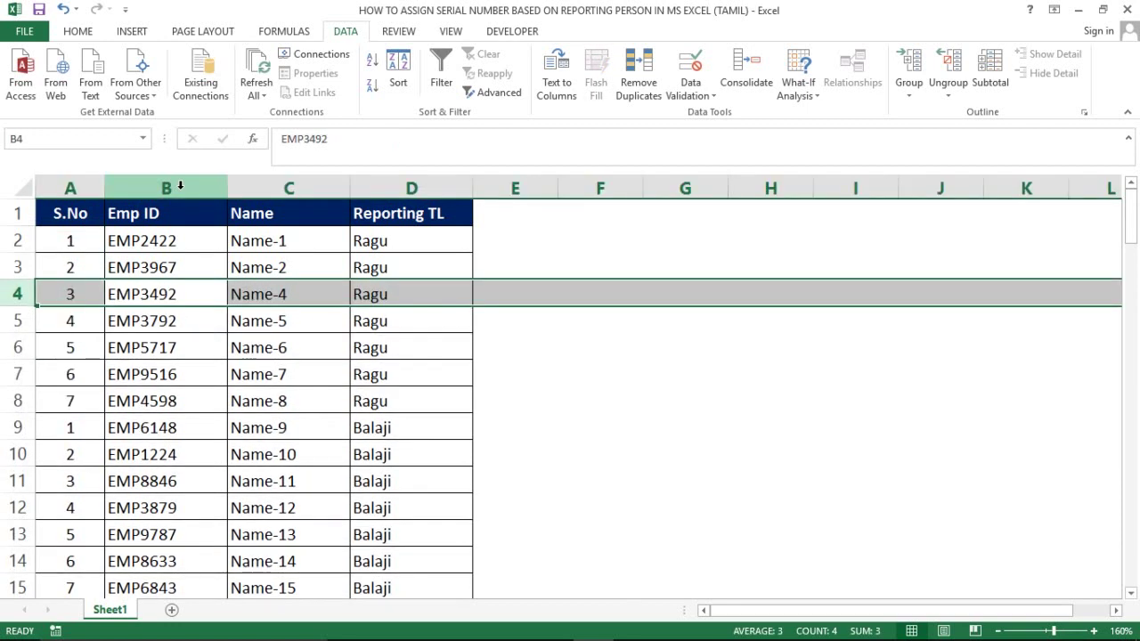
- Check that Ragu's S.No values renumber correctly down column A
{"action": "key", "text": "Right"}
{"action": "key", "text": "Left"}
{"action": "key", "text": "Left"}
{"action": "key", "text": "Up"}
{"action": "key", "text": "Up"}
{"action": "key", "text": "shift+Down"}
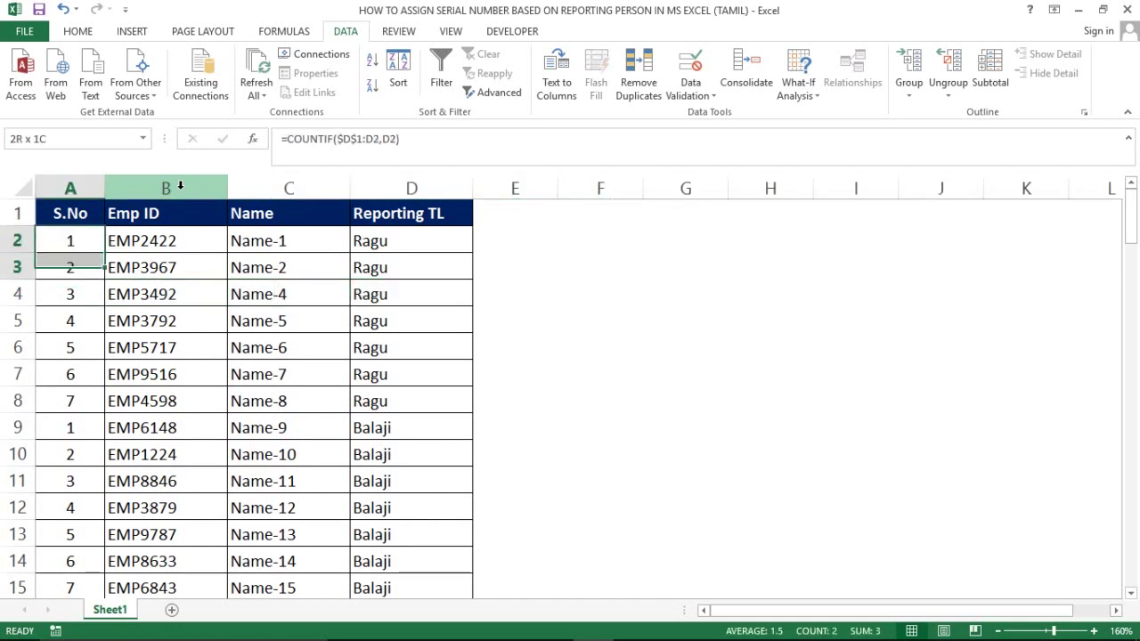
{"action": "key", "text": "shift+Down"}
{"action": "key", "text": "shift+Down"}
{"action": "key", "text": "shift+Down"}
{"action": "key", "text": "shift+Down"}
{"action": "key", "text": "shift+Down"}
{"action": "key", "text": "shift+Down"}
{"action": "key", "text": "shift+Up"}
{"action": "key", "text": "shift+Up"}
{"action": "key", "text": "shift+Up"}
{"action": "key", "text": "shift+Up"}
{"action": "key", "text": "shift+Down"}
{"action": "key", "text": "shift+Down"}
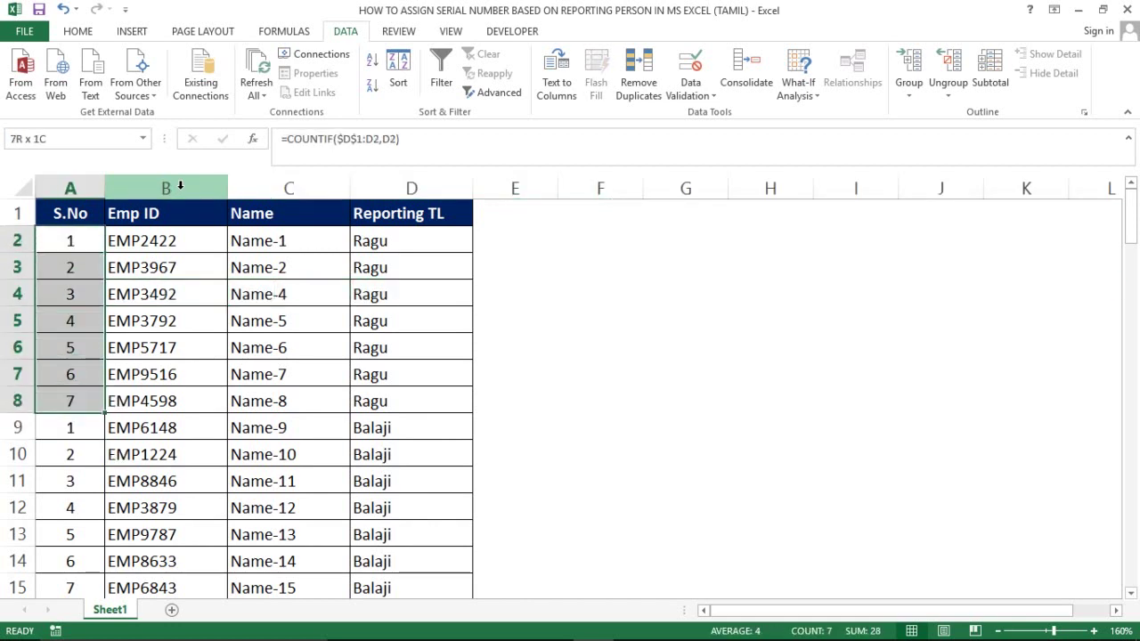
{"action": "key", "text": "Down"}
{"action": "key", "text": "Down"}
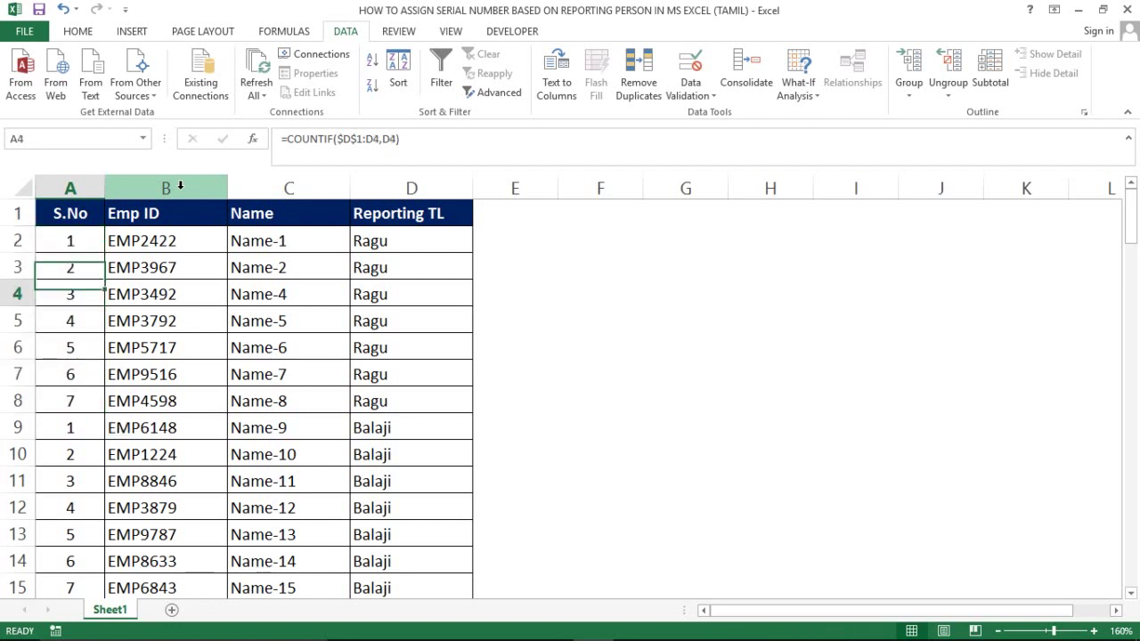
{"action": "key", "text": "Down"}
{"action": "key", "text": "Down"}
{"action": "key", "text": "Down"}
{"action": "key", "text": "Down"}
{"action": "key", "text": "Down"}
{"action": "key", "text": "Down"}
{"action": "key", "text": "Down"}
- Delete rows 11 to 16 holding Name-11 to Name-16
{"action": "key", "text": "Right"}
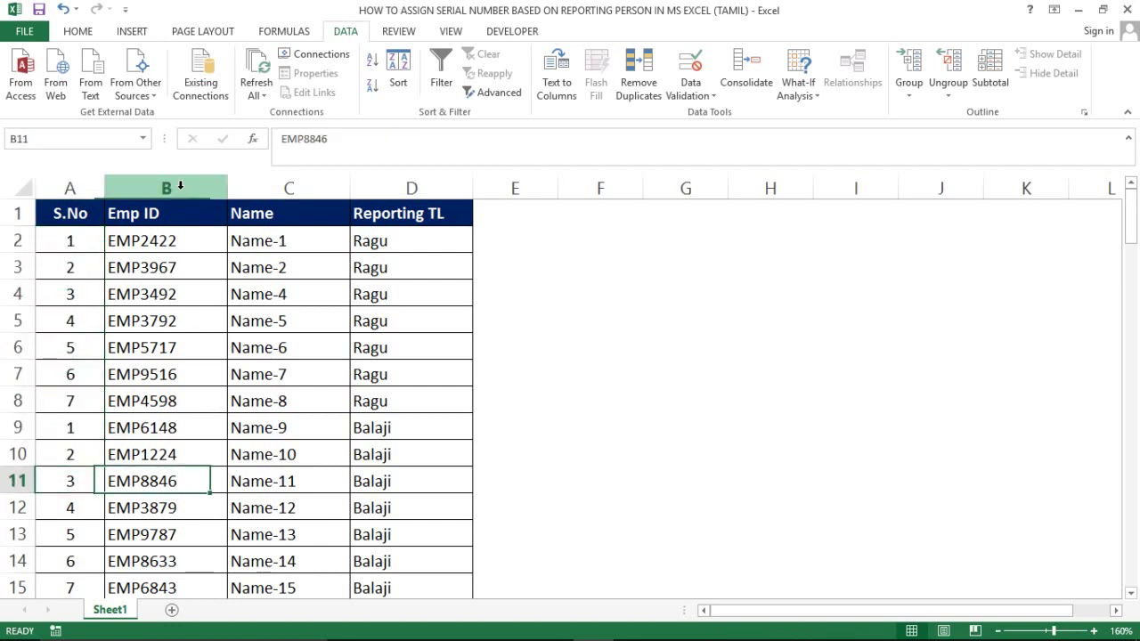
{"action": "key", "text": "shift+space"}
{"action": "key", "text": "shift+Down"}
{"action": "key", "text": "shift+Down"}
{"action": "key", "text": "shift+Down"}
{"action": "key", "text": "shift+Down"}
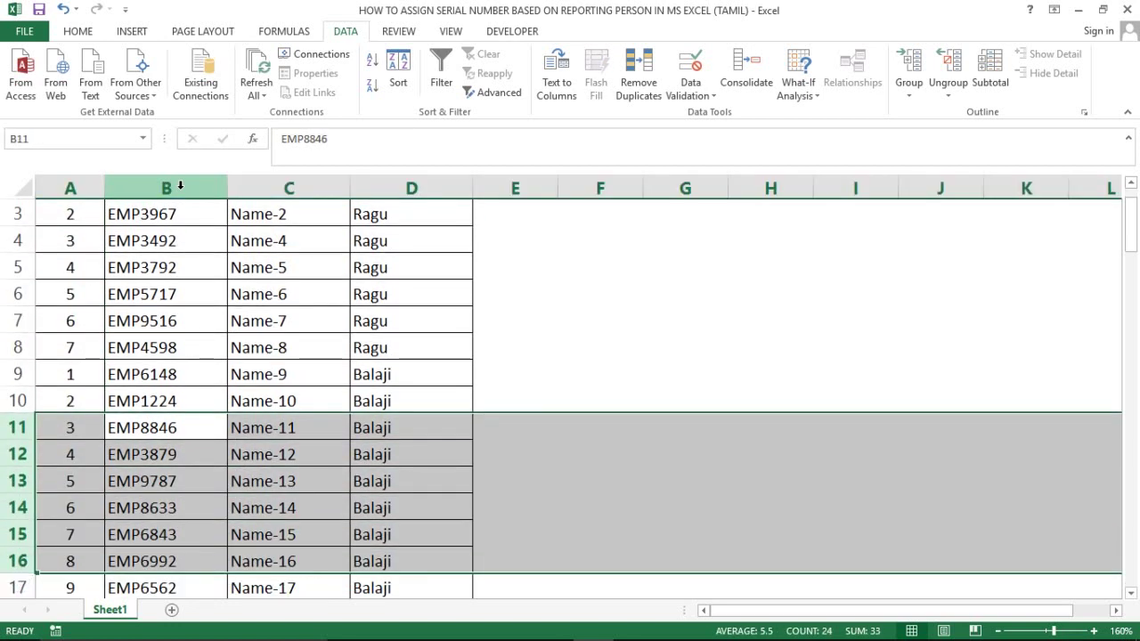
{"action": "key", "text": "ctrl+minus"}
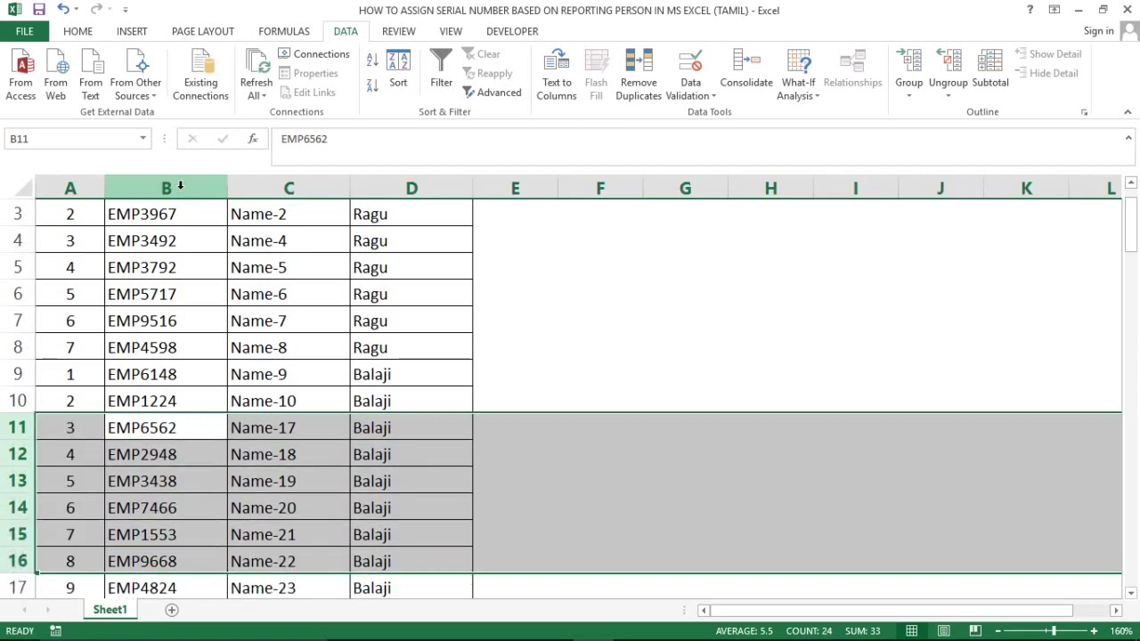
- Confirm Balaji's serial numbers still run 1 to 23 without gaps
{"action": "key", "text": "Right"}
{"action": "key", "text": "Left"}
{"action": "key", "text": "Up"}
{"action": "key", "text": "Up"}
{"action": "key", "text": "Left"}
{"action": "key", "text": "shift+Down"}
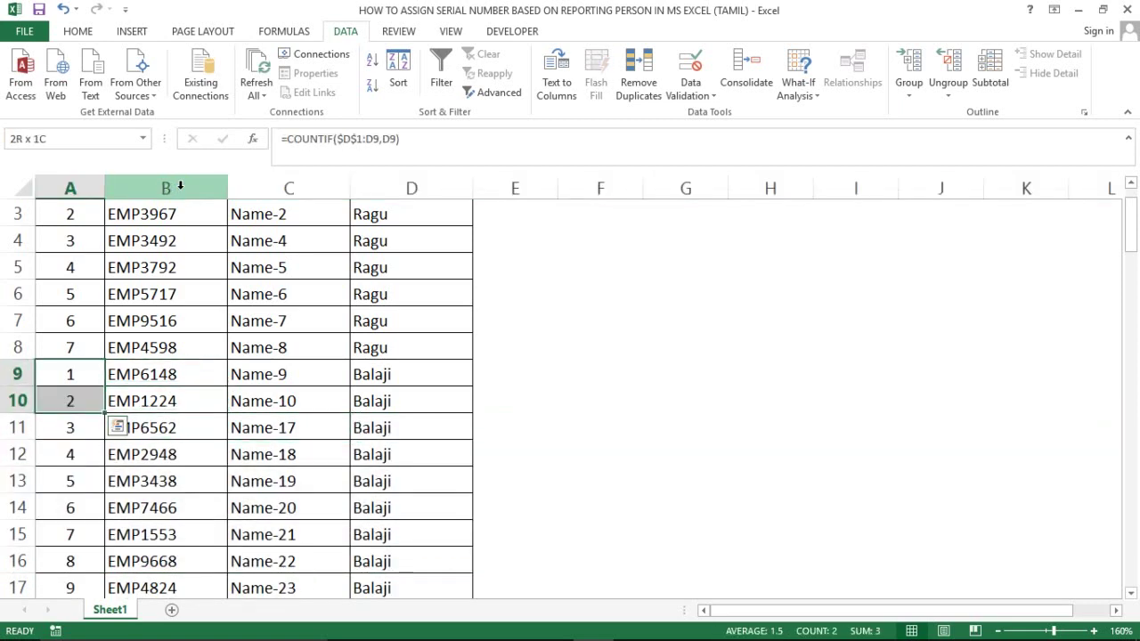
{"action": "key", "text": "shift+Down"}
{"action": "key", "text": "shift+Down"}
{"action": "key", "text": "shift+Down"}
{"action": "key", "text": "shift+Down"}
{"action": "key", "text": "shift+Down"}
{"action": "key", "text": "shift+Down"}
{"action": "key", "text": "shift+Down"}
{"action": "key", "text": "shift+Down"}
{"action": "key", "text": "shift+Down"}
{"action": "key", "text": "shift+Down"}
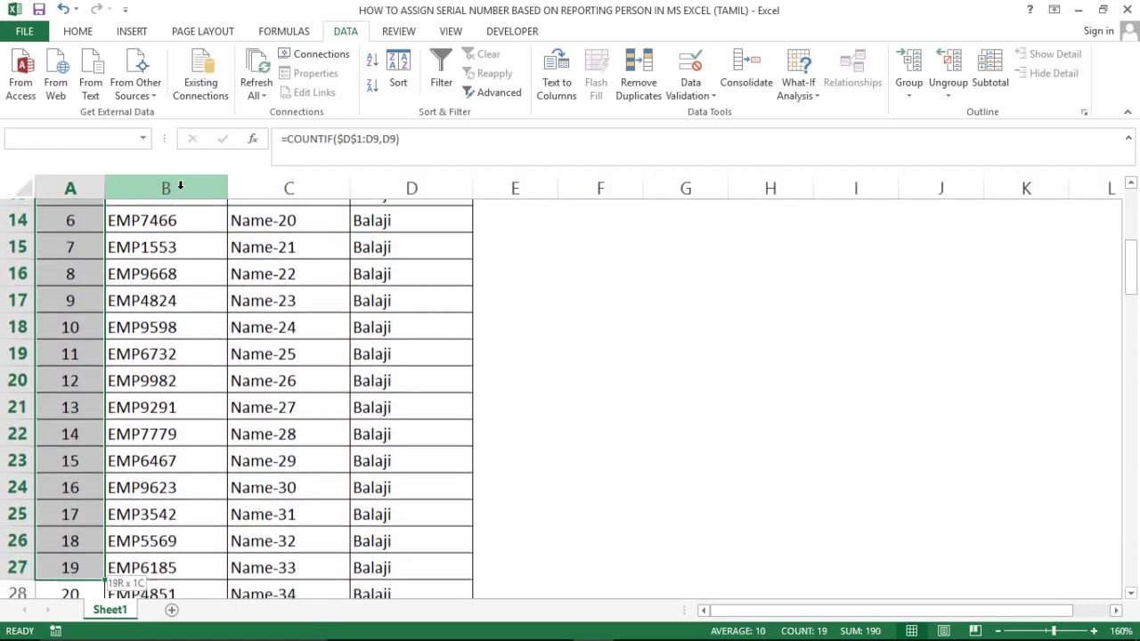
{"action": "key", "text": "shift+Down"}
{"action": "key", "text": "shift+Down"}
{"action": "key", "text": "shift+Down"}
{"action": "key", "text": "shift+Down"}
{"action": "key", "text": "shift+Down"}
{"action": "key", "text": "shift+Up"}
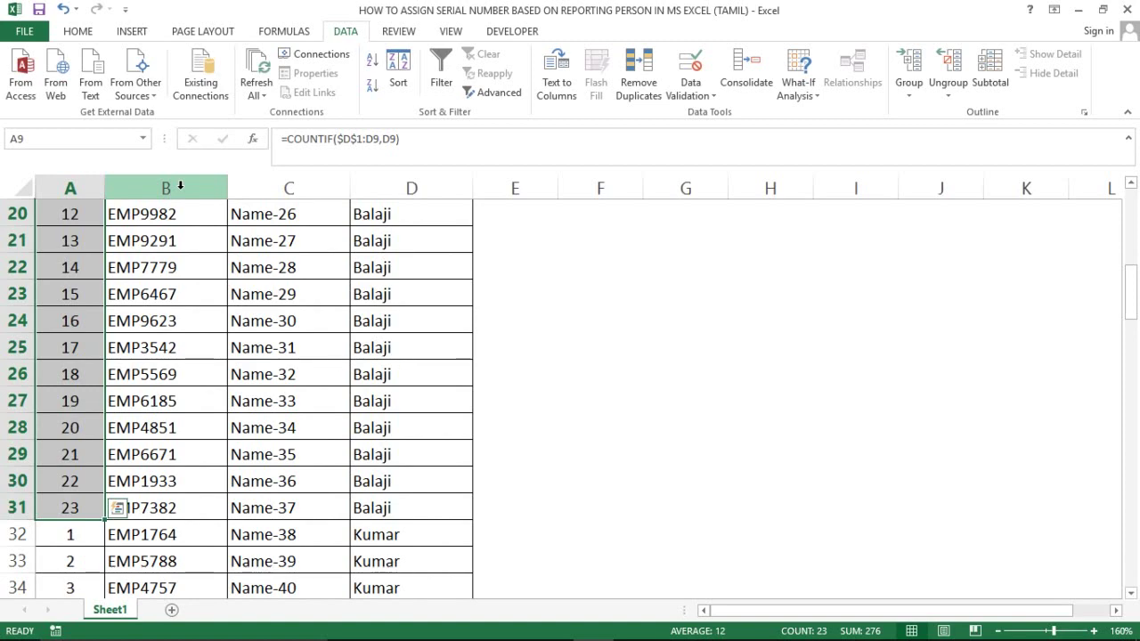
{"action": "key", "text": "ctrl+Home"}
{"action": "key", "text": "Right"}
{"action": "key", "text": "alt+a"}
- Add AutoFilter and filter Reporting TL to show only Kumar
{"action": "key", "text": "t"}
{"action": "key", "text": "Right"}
{"action": "key", "text": "Right"}
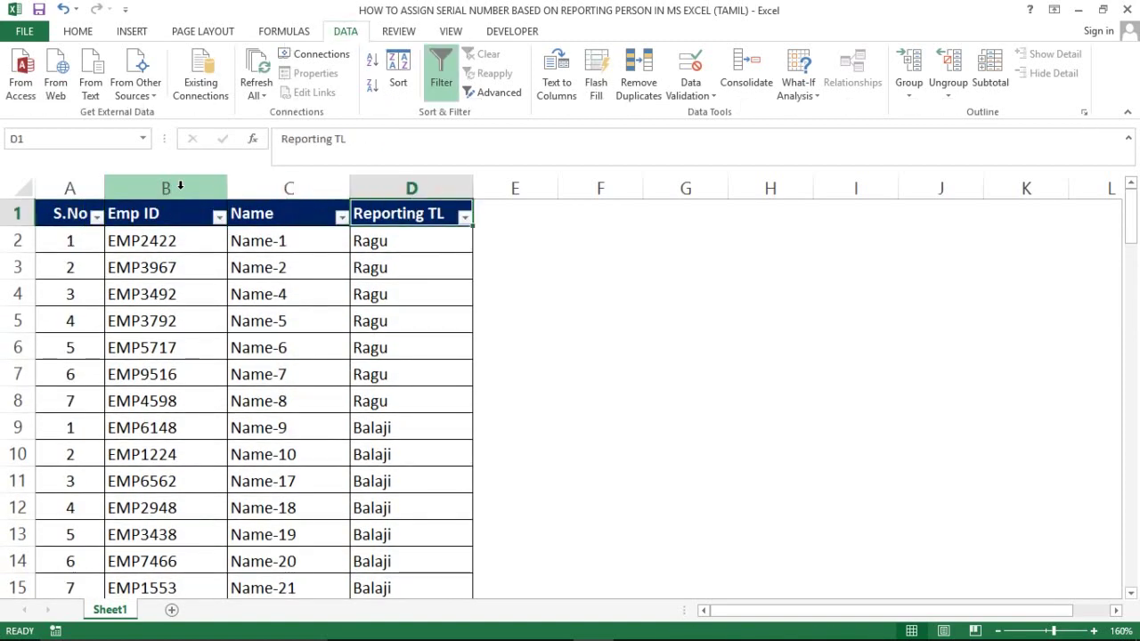
{"action": "key", "text": "alt+Down"}
{"action": "key", "text": "Tab"}
{"action": "key", "text": "space"}
{"action": "key", "text": "Down"}
{"action": "key", "text": "Down"}
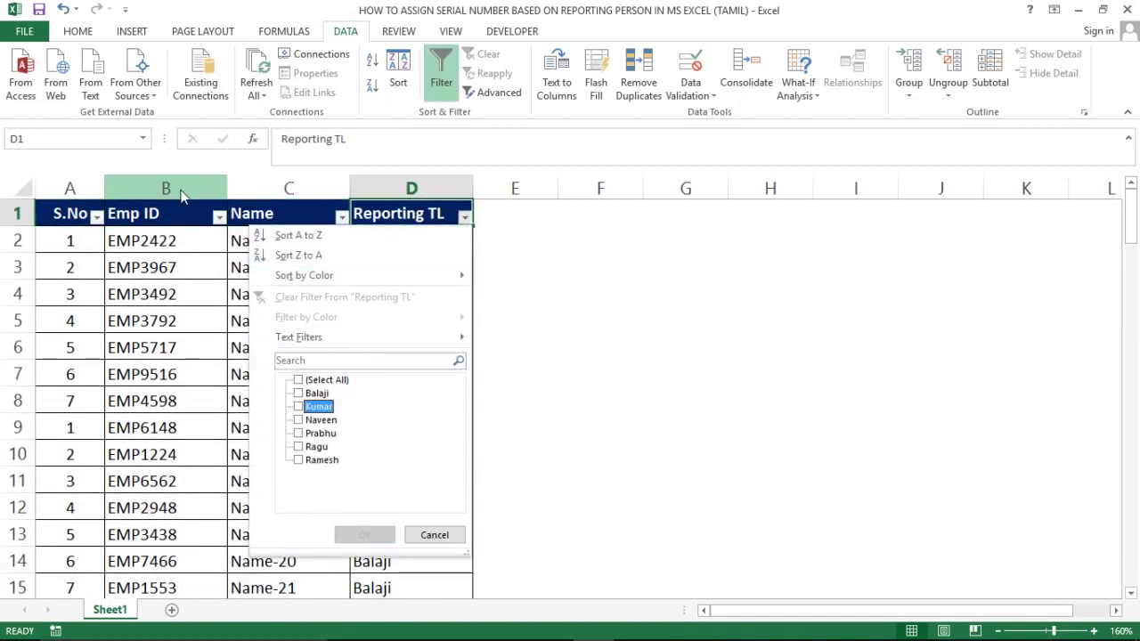
{"action": "key", "text": "Down"}
{"action": "key", "text": "Up"}
{"action": "key", "text": "space"}
{"action": "key", "text": "Tab"}
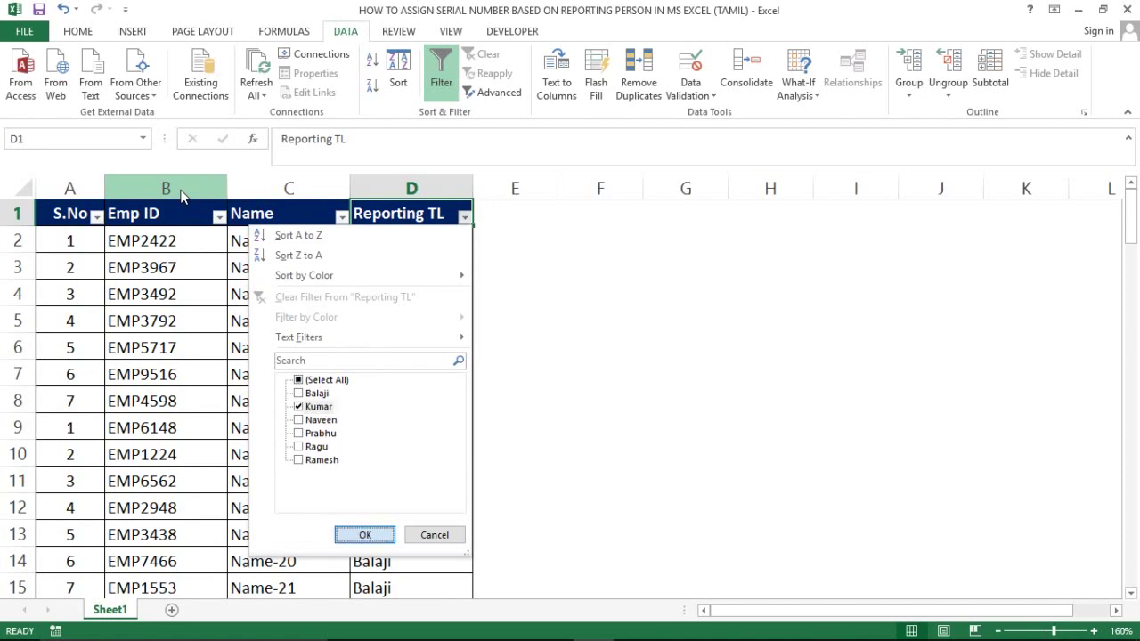
{"action": "key", "text": "Return"}
{"action": "key", "text": "Right"}
- Check Kumar's serial numbers down the S.No column
{"action": "key", "text": "Home"}
{"action": "key", "text": "Down"}
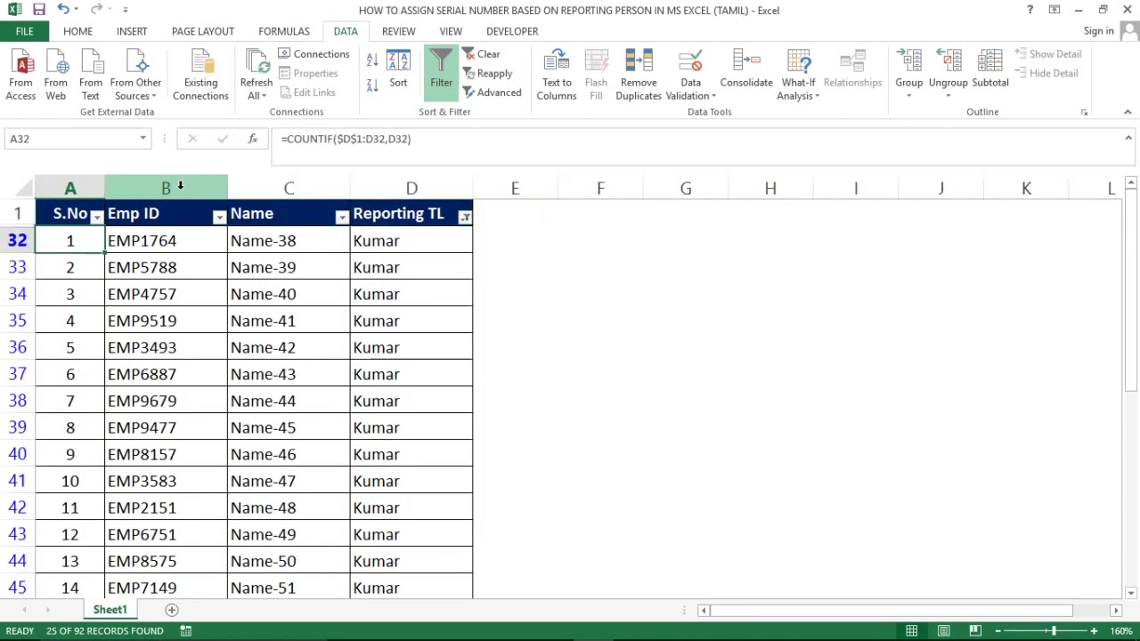
{"action": "key", "text": "ctrl+shift+Down"}
{"action": "key", "text": "ctrl+Up"}
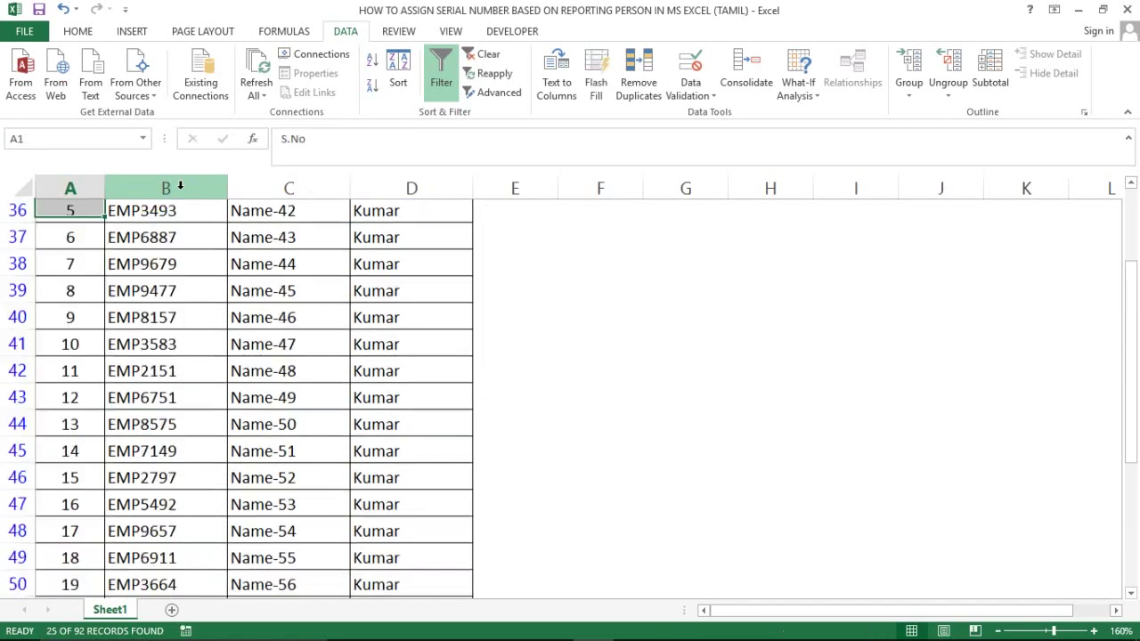
{"action": "key", "text": "Down"}
{"action": "key", "text": "Down"}
{"action": "key", "text": "Down"}
- Delete rows 34 to 37 holding Name-40 to Name-43
{"action": "key", "text": "shift+space"}
{"action": "key", "text": "shift+Down"}
{"action": "key", "text": "shift+Down"}
{"action": "key", "text": "shift+Down"}
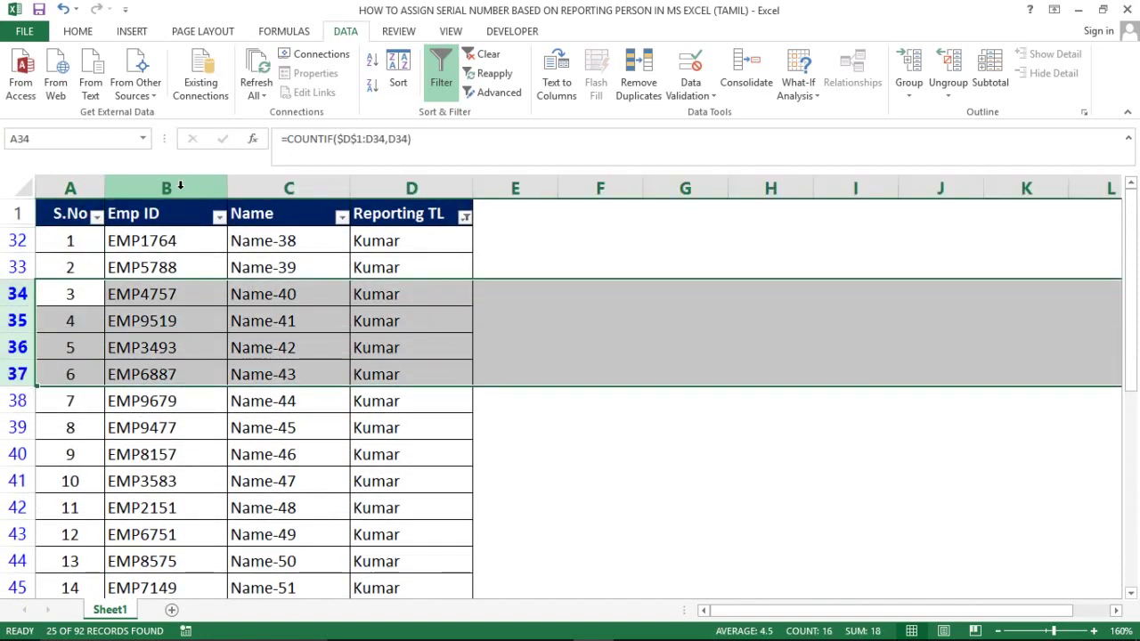
{"action": "key", "text": "ctrl+minus"}
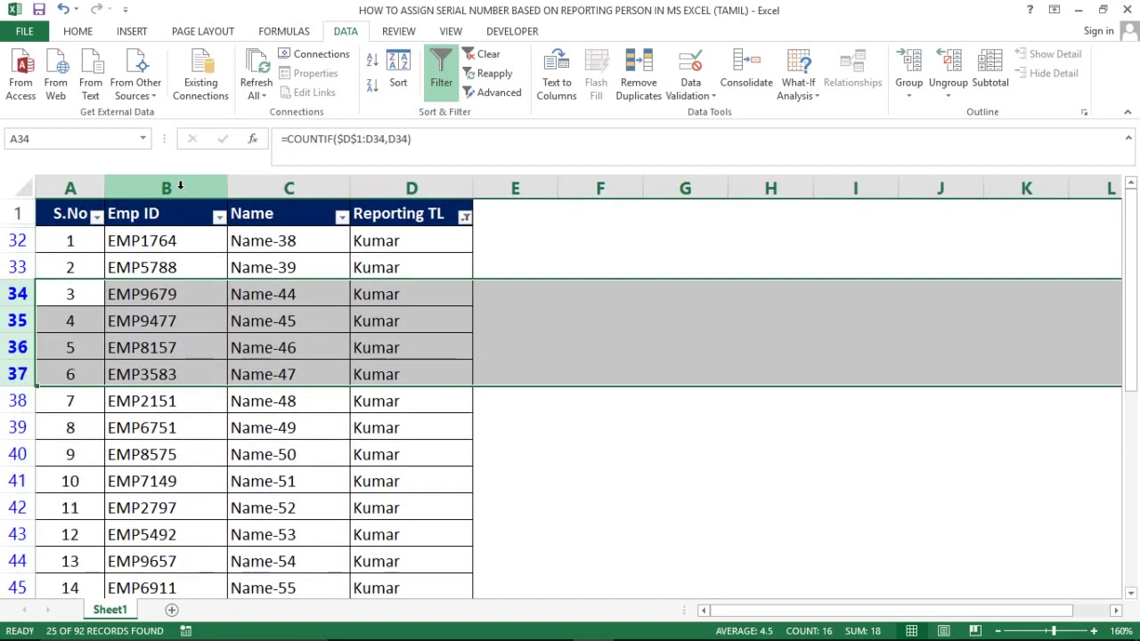
- Verify Kumar's renumbered S.No values, then remove the filter to show all rows
{"action": "key", "text": "ctrl+Up"}
{"action": "key", "text": "Down"}
{"action": "key", "text": "ctrl+shift+Down"}
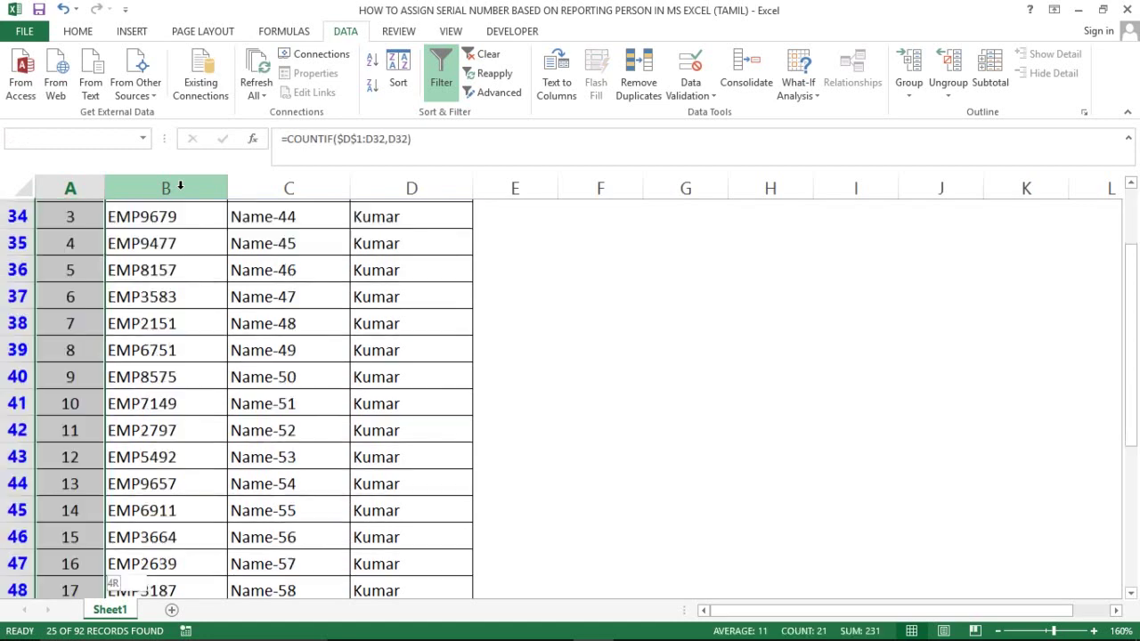
{"action": "key", "text": "ctrl+Home"}
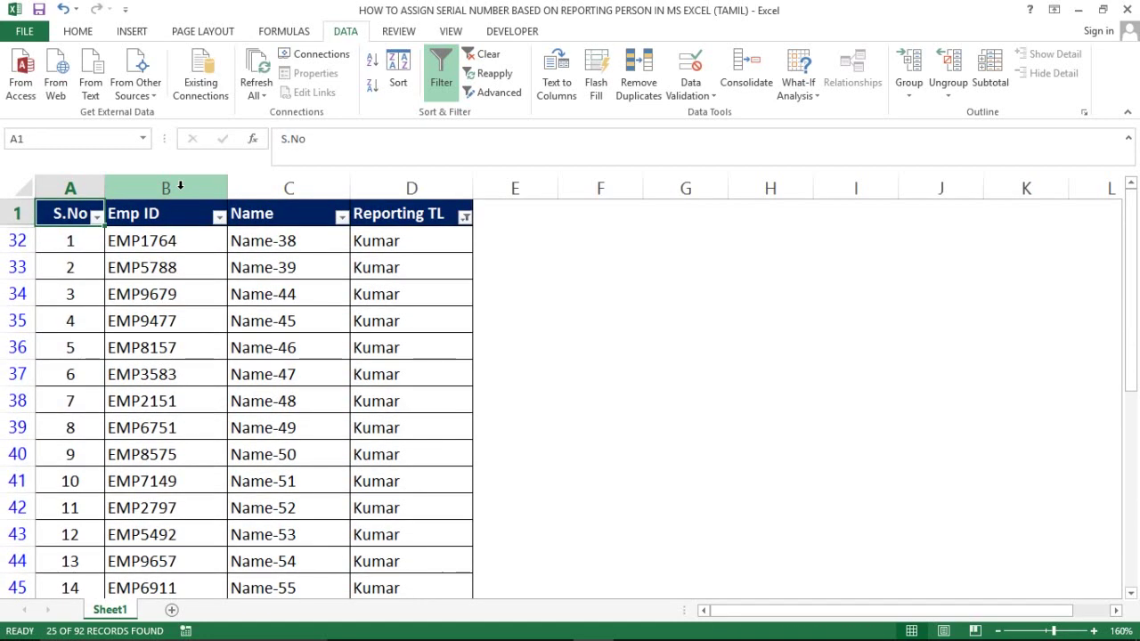
{"action": "key", "text": "Right"}
{"action": "key", "text": "Right"}
{"action": "key", "text": "Left"}
{"action": "key", "text": "Left"}
{"action": "key", "text": "Down"}
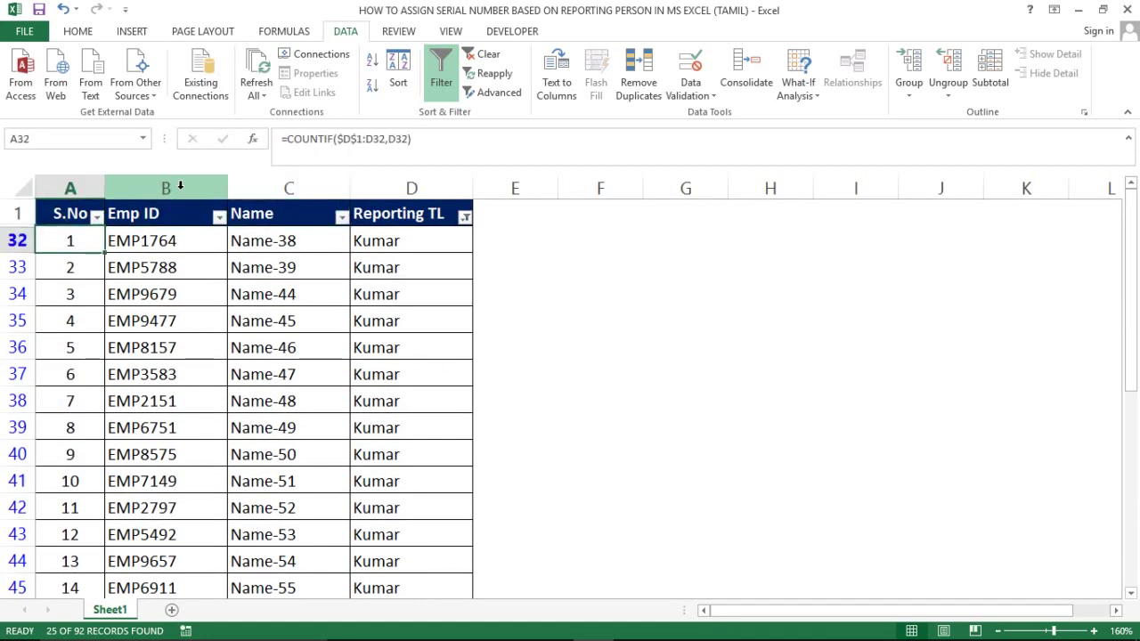
{"action": "key", "text": "alt+a"}
{"action": "key", "text": "t"}
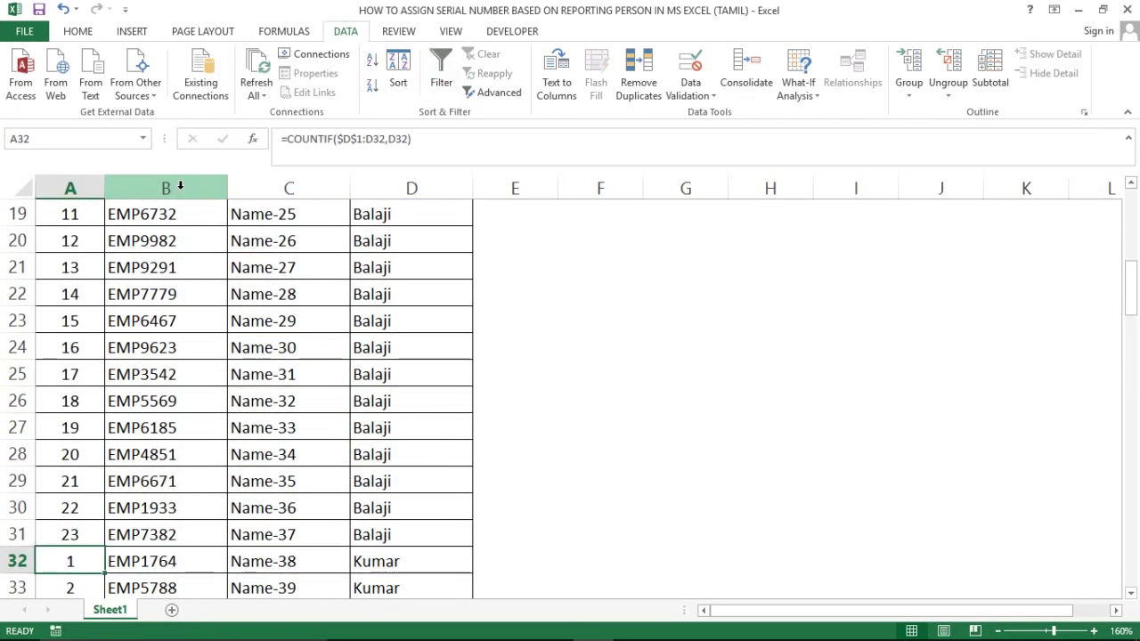
{"action": "key", "text": "ctrl+Home"}
{"action": "key", "text": "Down"}
{"action": "key", "text": "Down"}
{"action": "key", "text": "Right"}
{"action": "key", "text": "Right"}
{"action": "key", "text": "Right"}
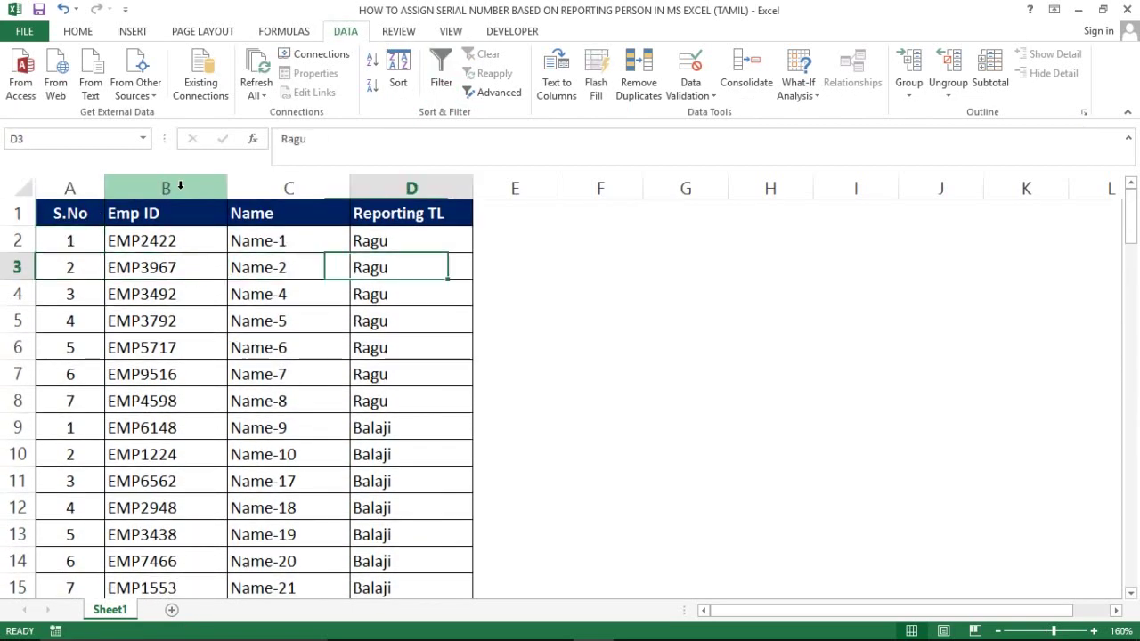
{"action": "key", "text": "Up"}
{"action": "key", "text": "Up"}
{"action": "key", "text": "Left"}
{"action": "key", "text": "Left"}
{"action": "key", "text": "Left"}
{"action": "key", "text": "Down"}
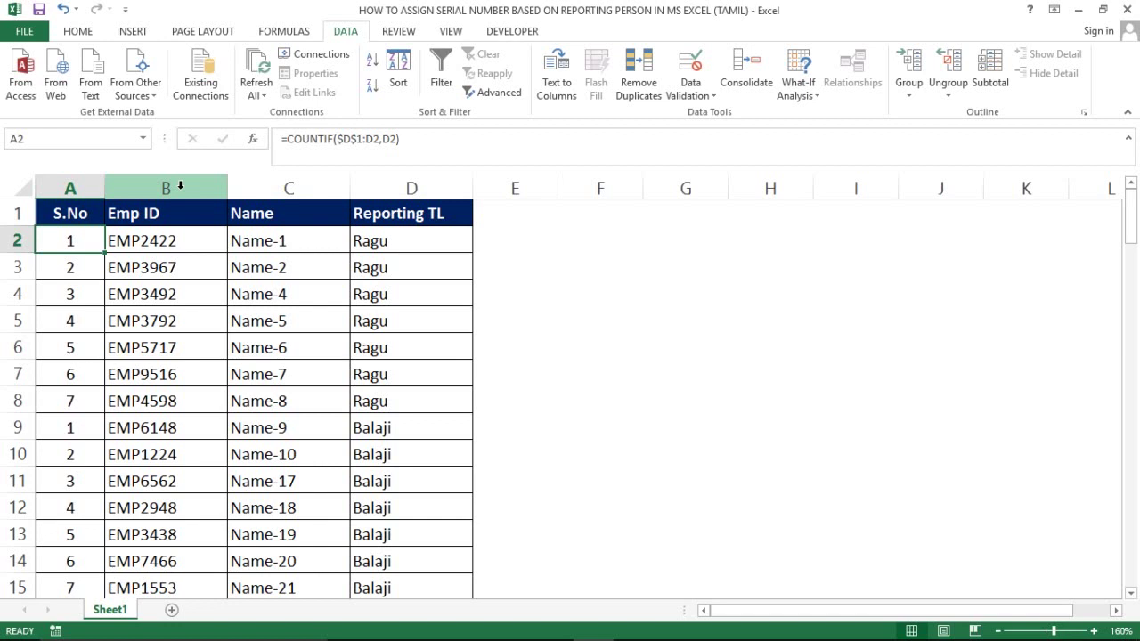
{"action": "key", "text": "Right"}
{"action": "key", "text": "Left"}
{"action": "key", "text": "Right"}
{"action": "key", "text": "Right"}
{"action": "key", "text": "Up"}
{"action": "key", "text": "Left"}
{"action": "key", "text": "Left"}
{"action": "key", "text": "Down"}
- Clear the serial numbers from A2:A89 and check the emptied column
{"action": "key", "text": "ctrl+shift+Down"}
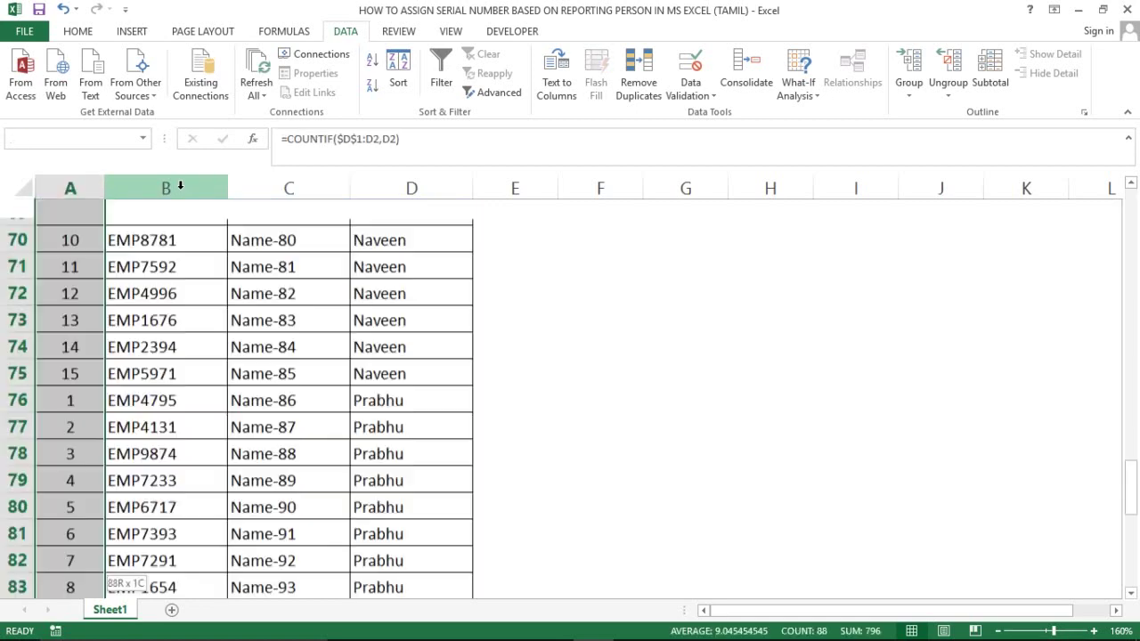
{"action": "key", "text": "ctrl+d"}
{"action": "key", "text": "Up"}
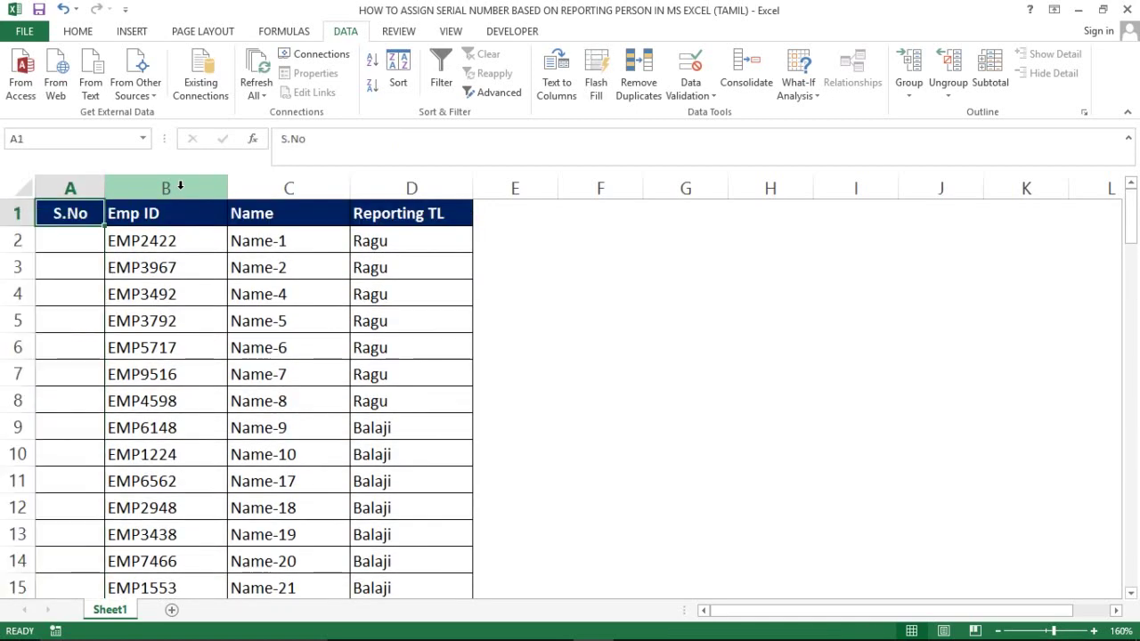
{"action": "key", "text": "Down"}
{"action": "key", "text": "Right"}
{"action": "key", "text": "ctrl+Down"}
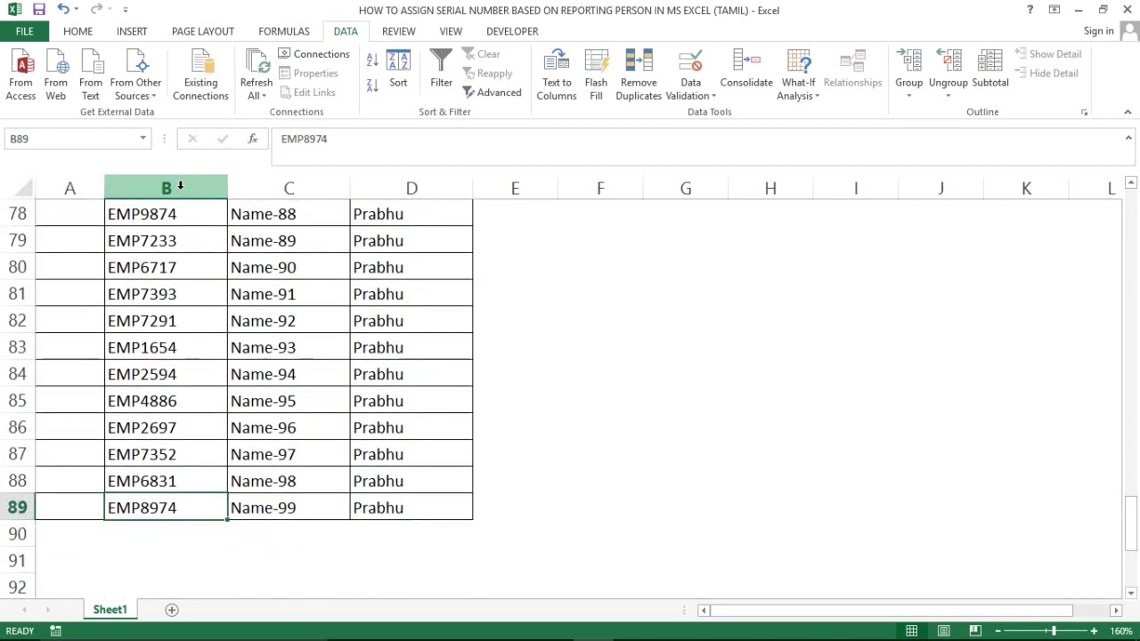
{"action": "key", "text": "ctrl+Up"}
{"action": "key", "text": "Left"}
{"action": "key", "text": "Down"}
- Review the remaining Emp ID, Name and Reporting TL values in the first row
{"action": "key", "text": "Right"}
{"action": "key", "text": "shift+Right"}
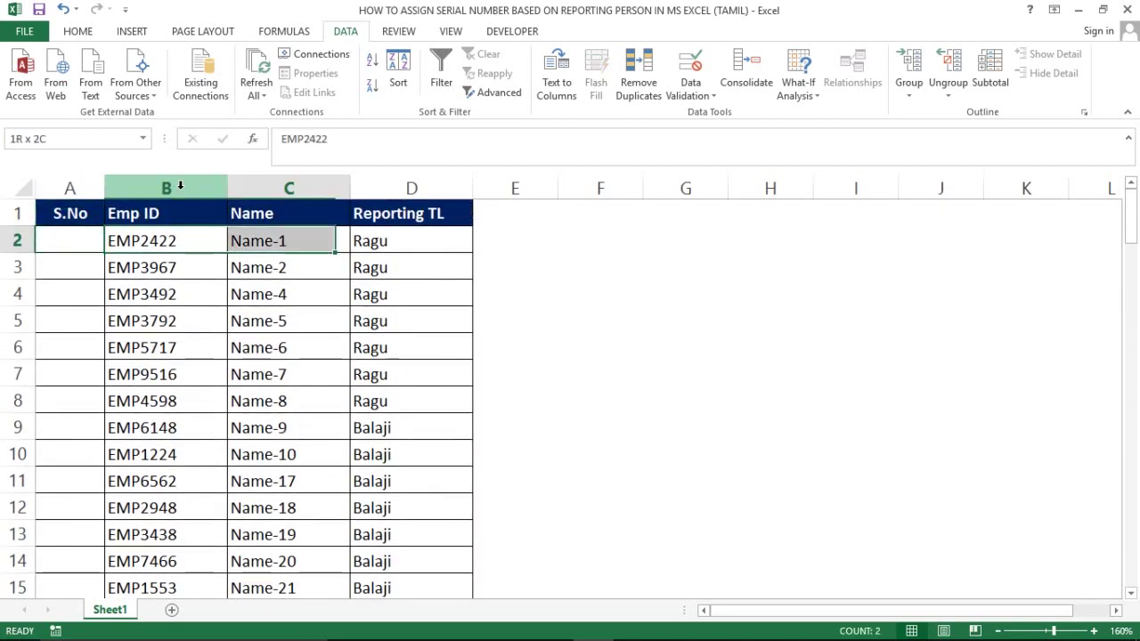
{"action": "key", "text": "shift+Right"}
{"action": "key", "text": "shift+Right"}
{"action": "key", "text": "shift+Left"}
{"action": "key", "text": "Left"}
{"action": "key", "text": "Right"}
{"action": "key", "text": "Right"}
{"action": "key", "text": "Right"}
{"action": "key", "text": "Right"}
{"action": "key", "text": "Left"}
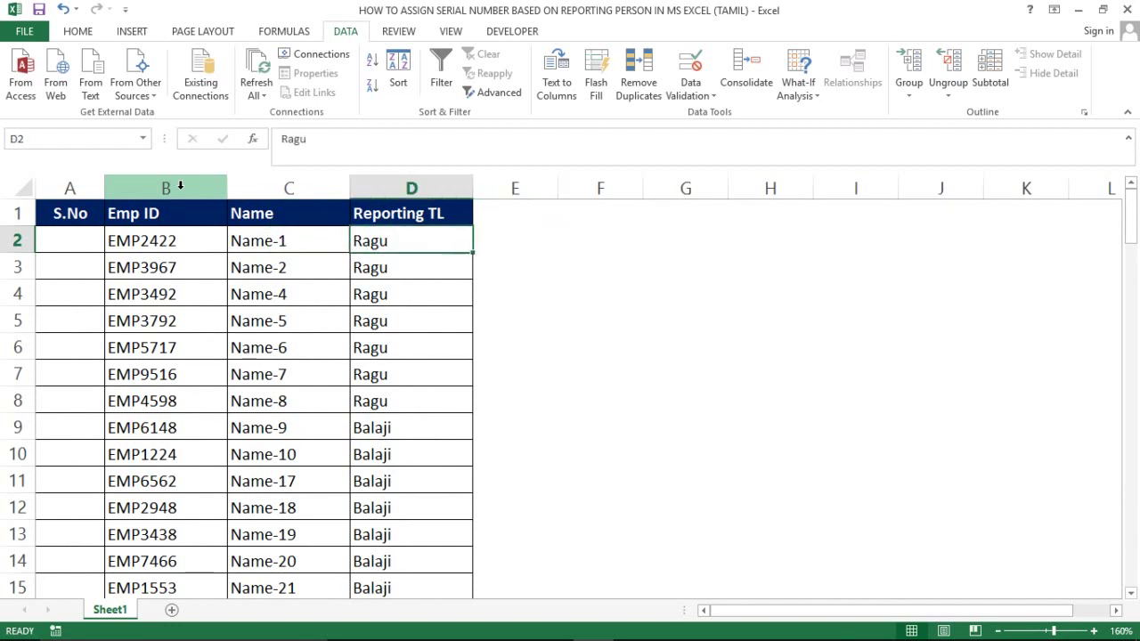
{"action": "key", "text": "Left"}
{"action": "key", "text": "Right"}
{"action": "key", "text": "Up"}
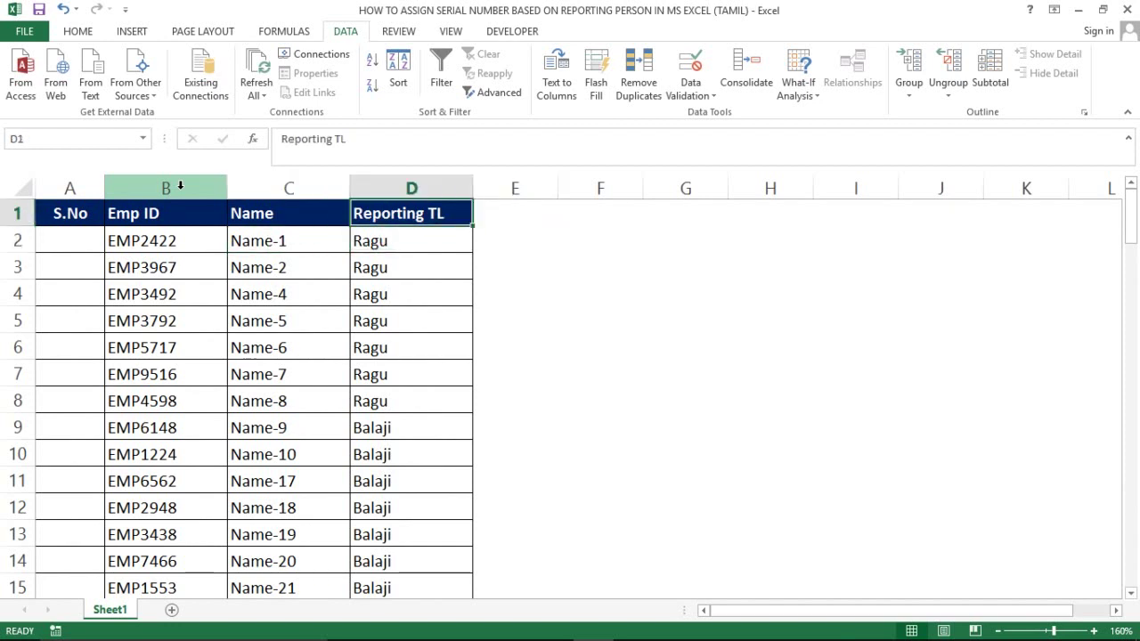
{"action": "key", "text": "Down"}
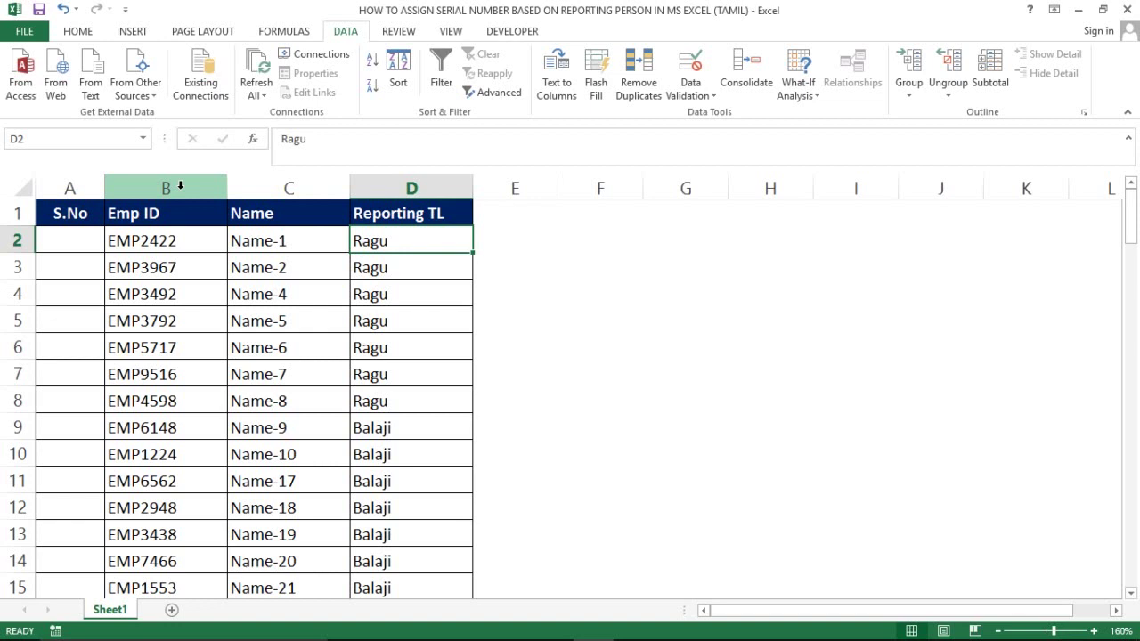
{"action": "key", "text": "Left"}
{"action": "key", "text": "Left"}
{"action": "key", "text": "Right"}
{"action": "key", "text": "Right"}
{"action": "key", "text": "Right"}
{"action": "key", "text": "Left"}
{"action": "key", "text": "Left"}
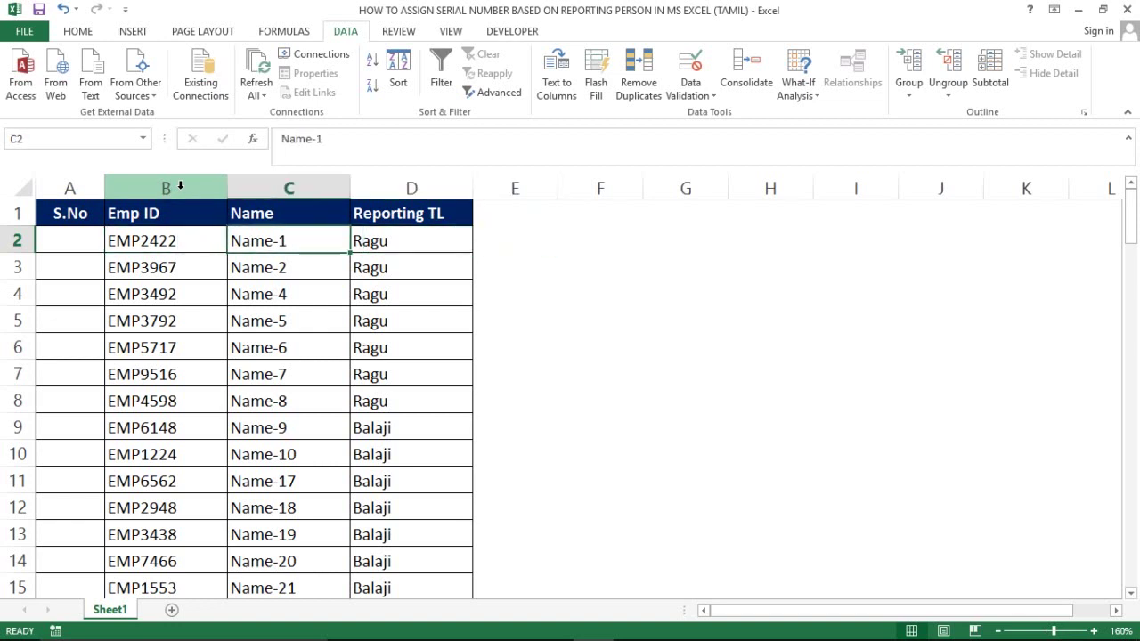
- Select the Emp ID header inside the table and bring up the Data ribbon
{"action": "left_click", "coordinate": [191, 261]}
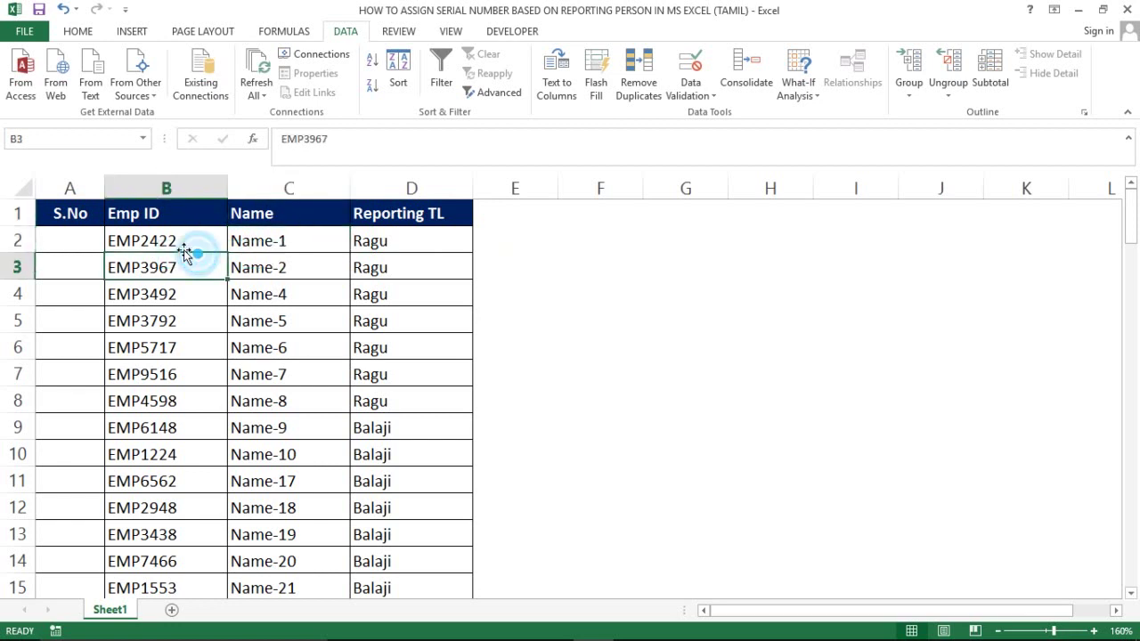
{"action": "left_click", "coordinate": [172, 220]}
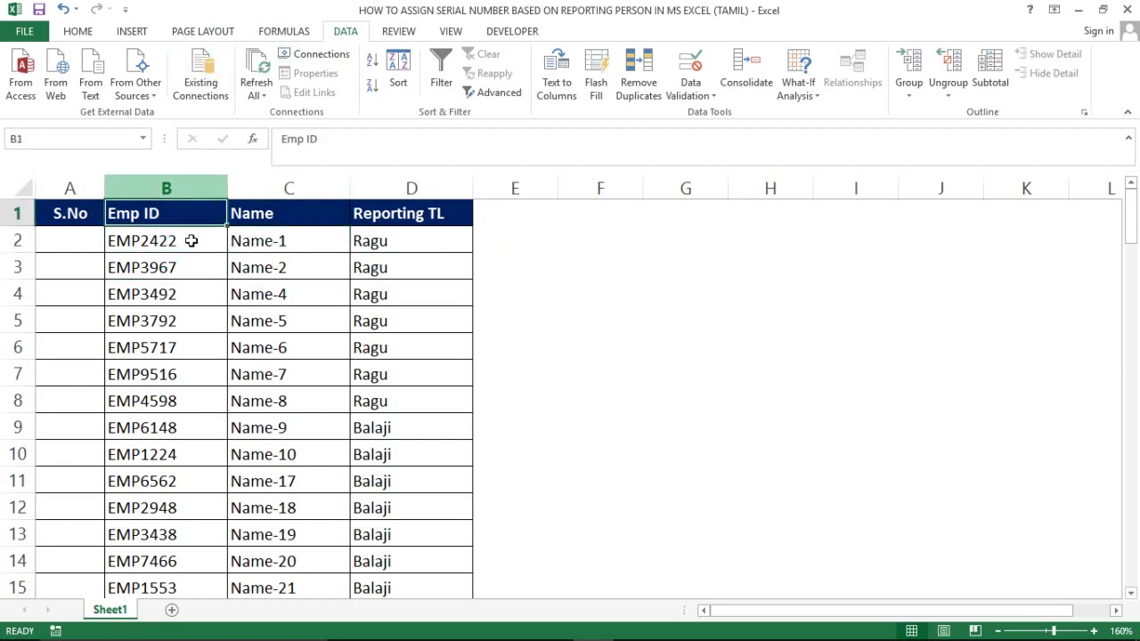
{"action": "left_click", "coordinate": [346, 36]}
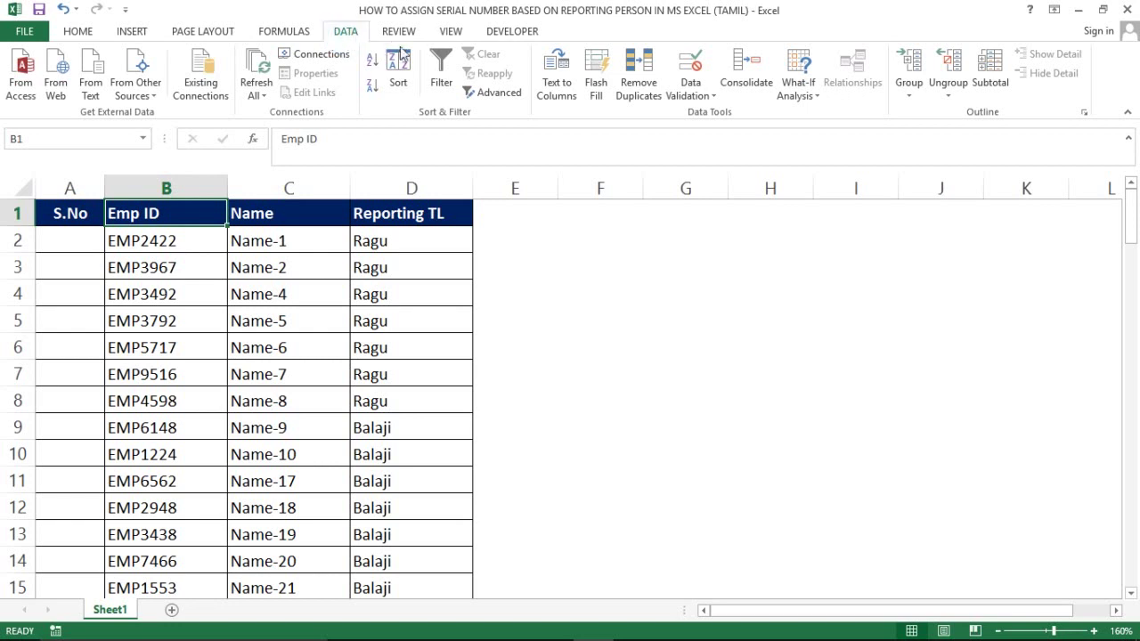
- Sort the table A to Z by Reporting TL so Balaji's rows come first
{"action": "left_click", "coordinate": [402, 80]}
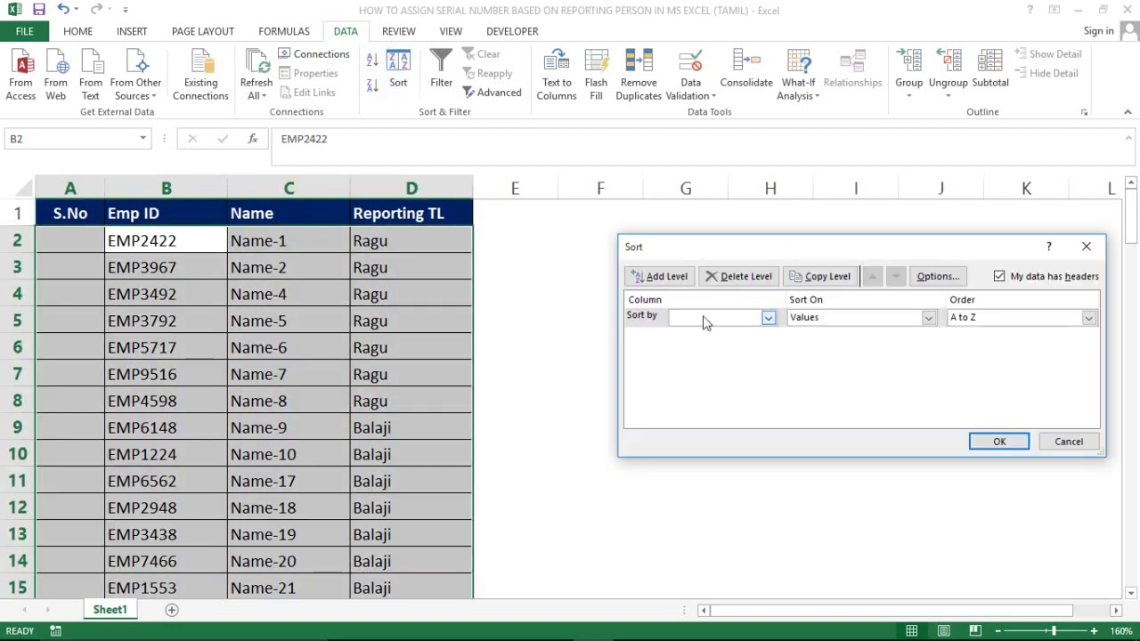
{"action": "left_click_drag", "start_coordinate": [712, 250], "coordinate": [612, 231]}
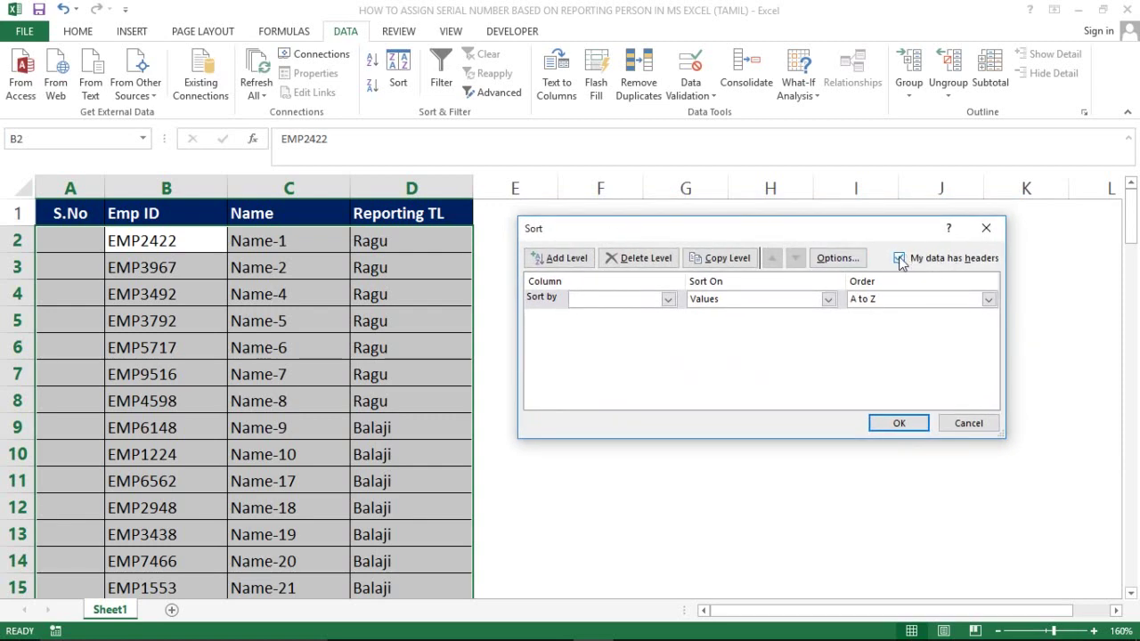
{"action": "left_click", "coordinate": [668, 300]}
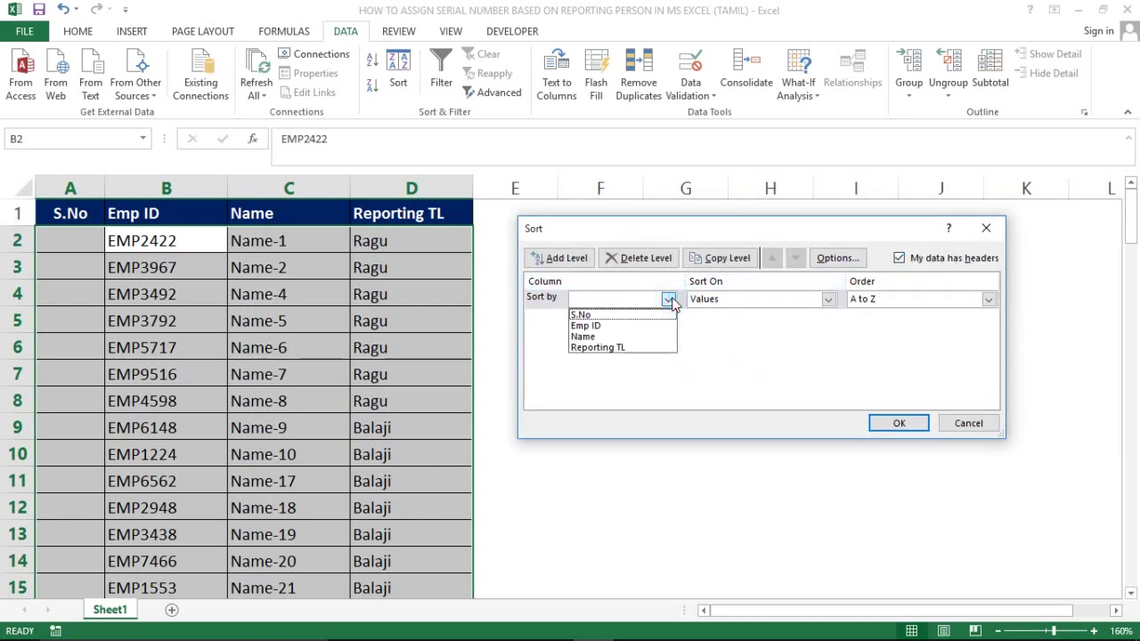
{"action": "left_click", "coordinate": [613, 348]}
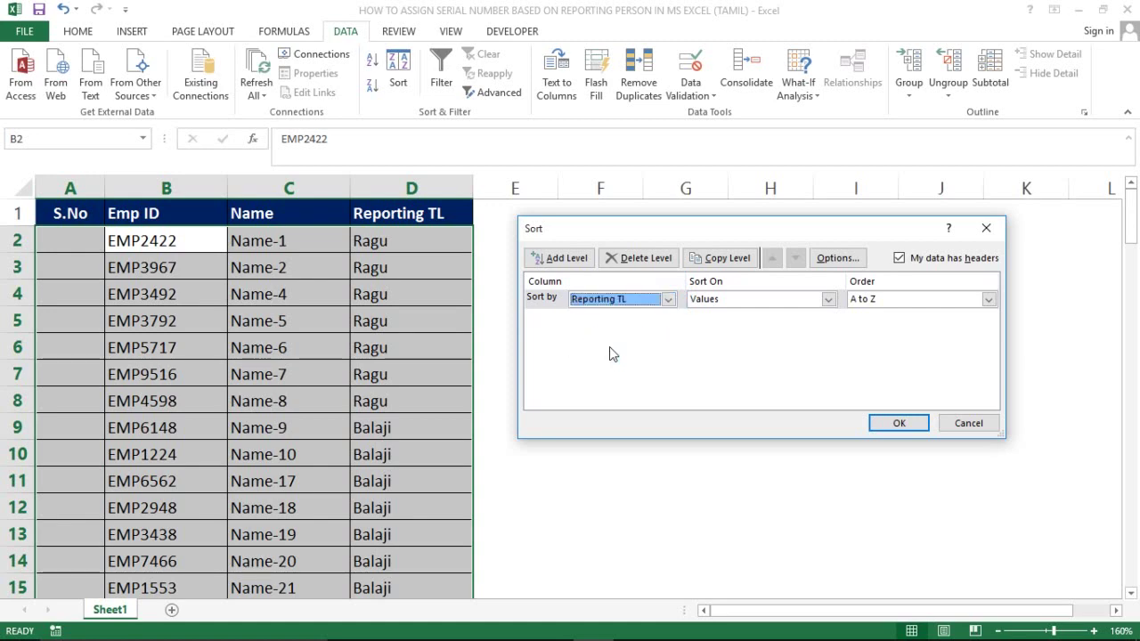
{"action": "left_click", "coordinate": [893, 423]}
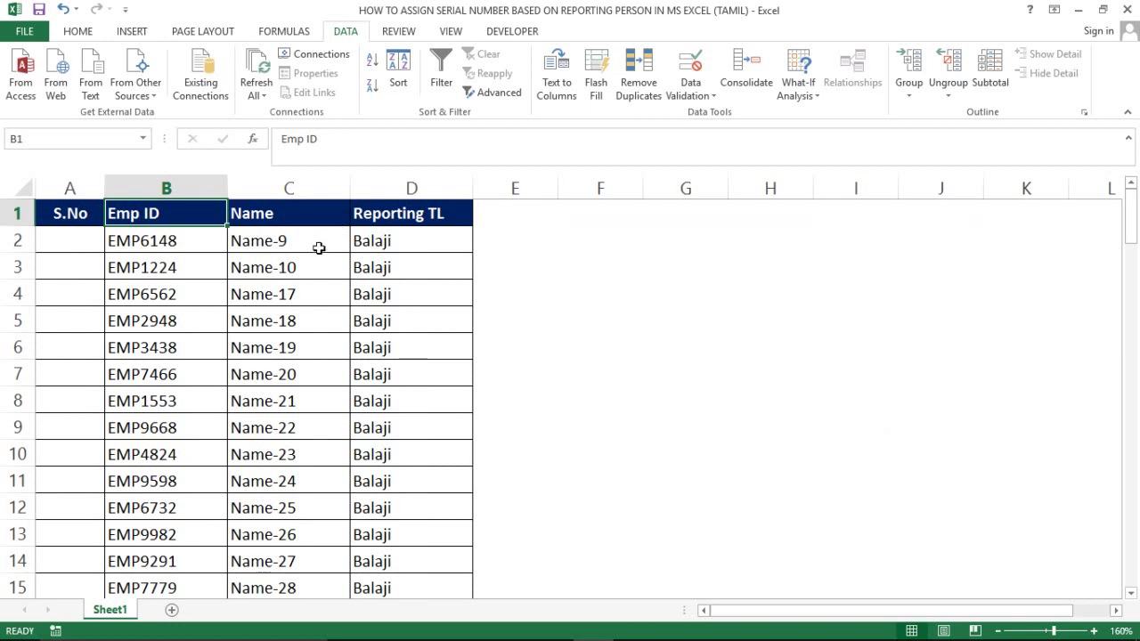
- Browse the sorted Reporting TL column, selecting the Balaji entries below the header
{"action": "key", "text": "Right"}
{"action": "key", "text": "Right"}
{"action": "key", "text": "Down"}
{"action": "key", "text": "shift+Down"}
{"action": "key", "text": "shift+Down"}
{"action": "key", "text": "shift+Down"}
{"action": "key", "text": "shift+Down"}
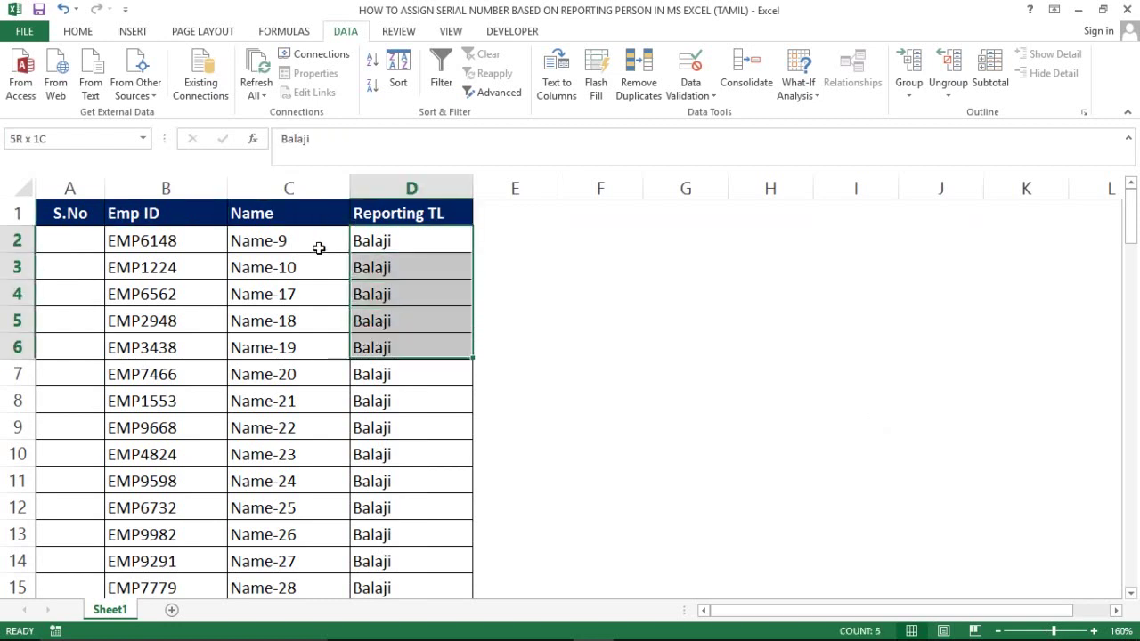
{"action": "key", "text": "shift+Down"}
{"action": "key", "text": "shift+Down"}
{"action": "key", "text": "Down"}
{"action": "key", "text": "Down"}
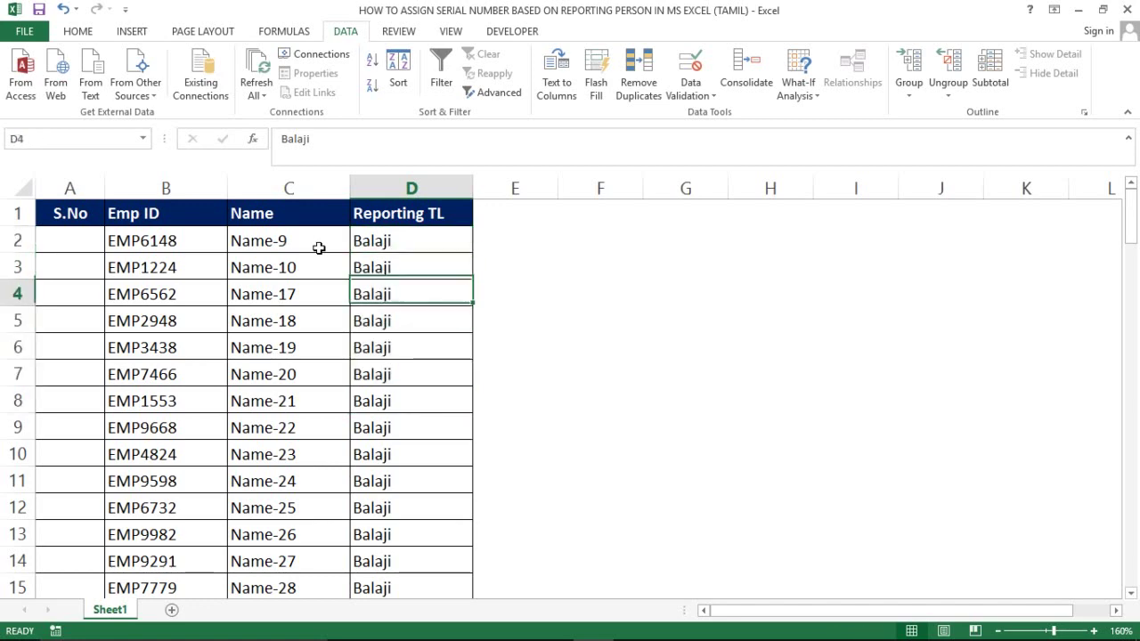
{"action": "key", "text": "Down"}
{"action": "key", "text": "Down"}
{"action": "key", "text": "Down"}
{"action": "key", "text": "Down"}
{"action": "key", "text": "Down"}
{"action": "key", "text": "Down"}
{"action": "key", "text": "Down"}
{"action": "key", "text": "Down"}
{"action": "key", "text": "Down"}
{"action": "key", "text": "Down"}
{"action": "key", "text": "Down"}
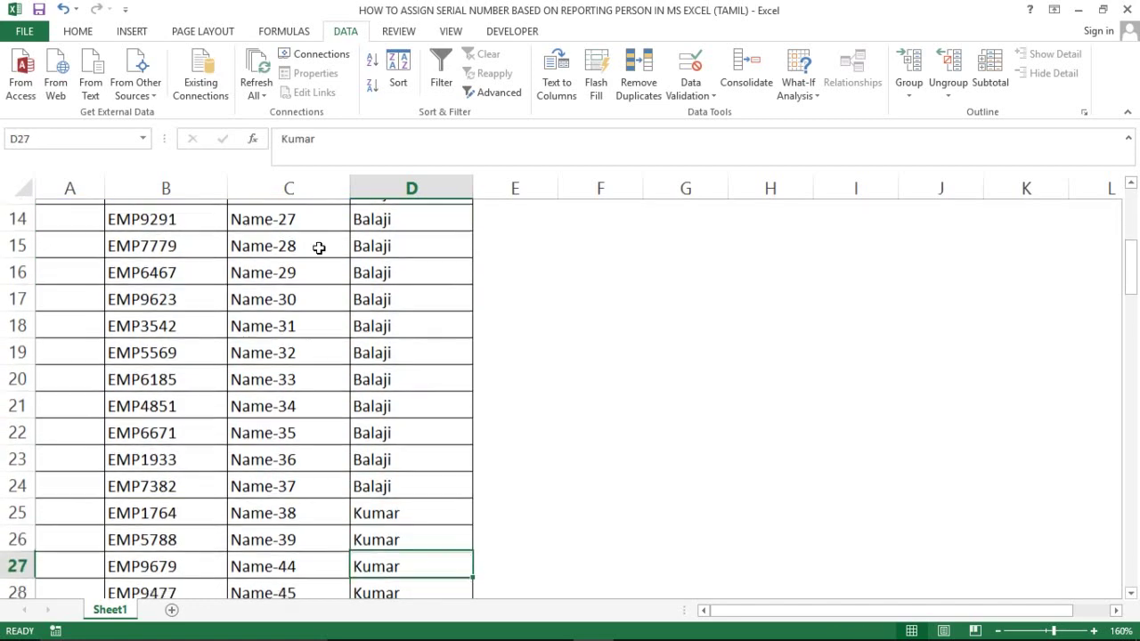
{"action": "key", "text": "Down"}
{"action": "key", "text": "Down"}
{"action": "key", "text": "Down"}
{"action": "key", "text": "Down"}
{"action": "key", "text": "ctrl+Up"}
{"action": "key", "text": "Down"}
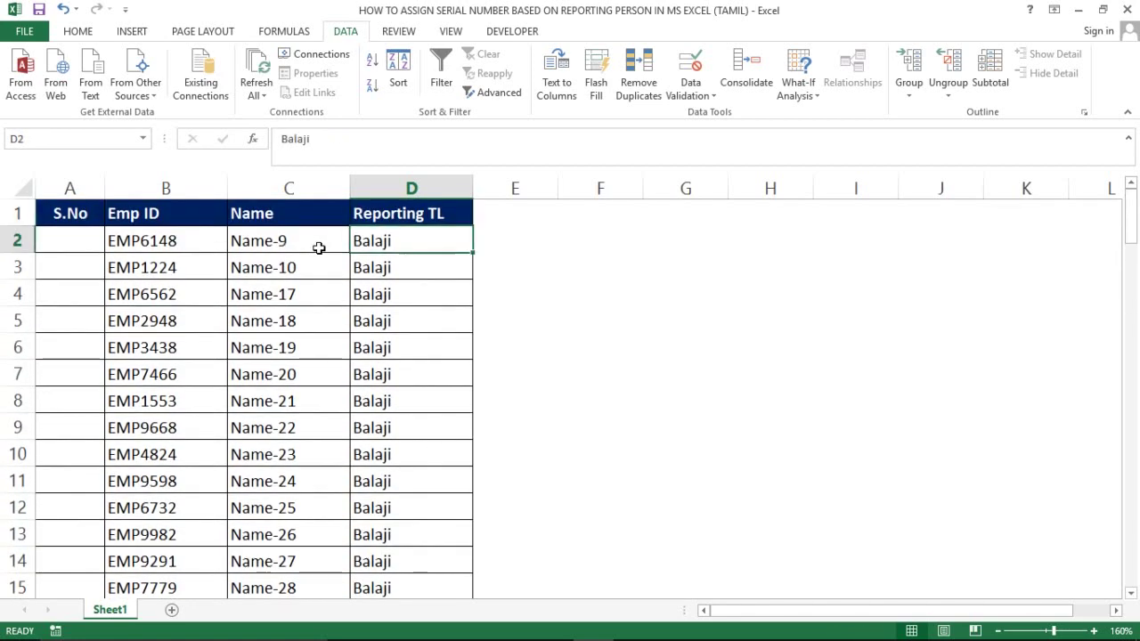
{"action": "key", "text": "shift+Down"}
{"action": "key", "text": "shift+Down"}
{"action": "key", "text": "shift+Down"}
{"action": "key", "text": "shift+Down"}
{"action": "key", "text": "shift+Down"}
{"action": "key", "text": "shift+Down"}
{"action": "key", "text": "shift+Down"}
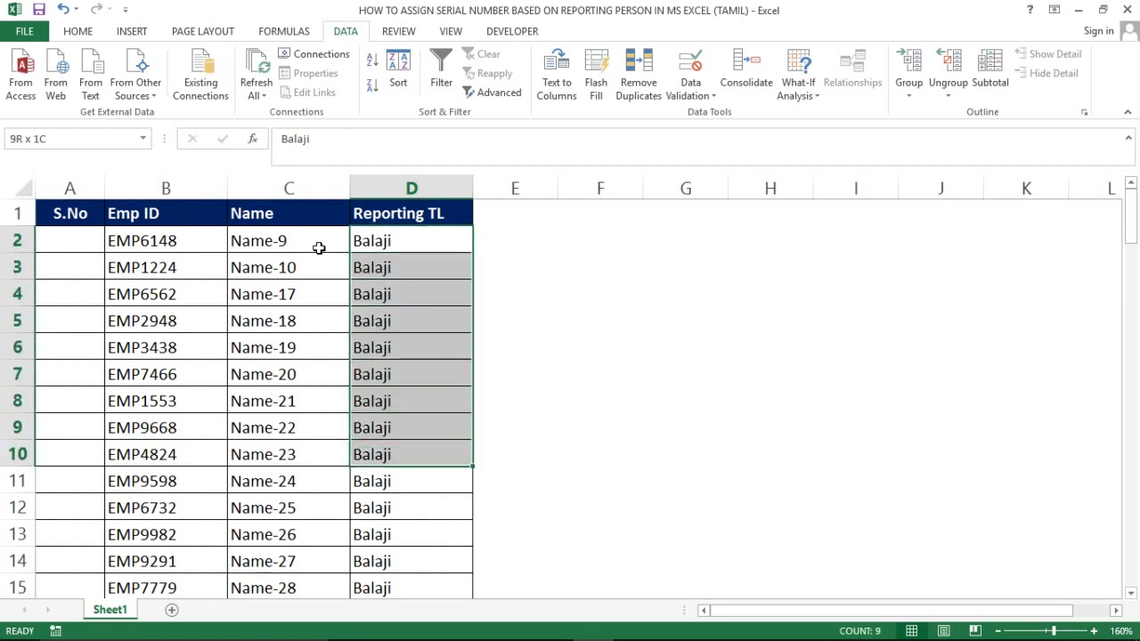
{"action": "key", "text": "shift+Down"}
{"action": "key", "text": "shift+Down"}
{"action": "key", "text": "shift+Down"}
{"action": "key", "text": "ctrl+Up"}
{"action": "key", "text": "Down"}
{"action": "key", "text": "Down"}
{"action": "key", "text": "Up"}
{"action": "key", "text": "Up"}
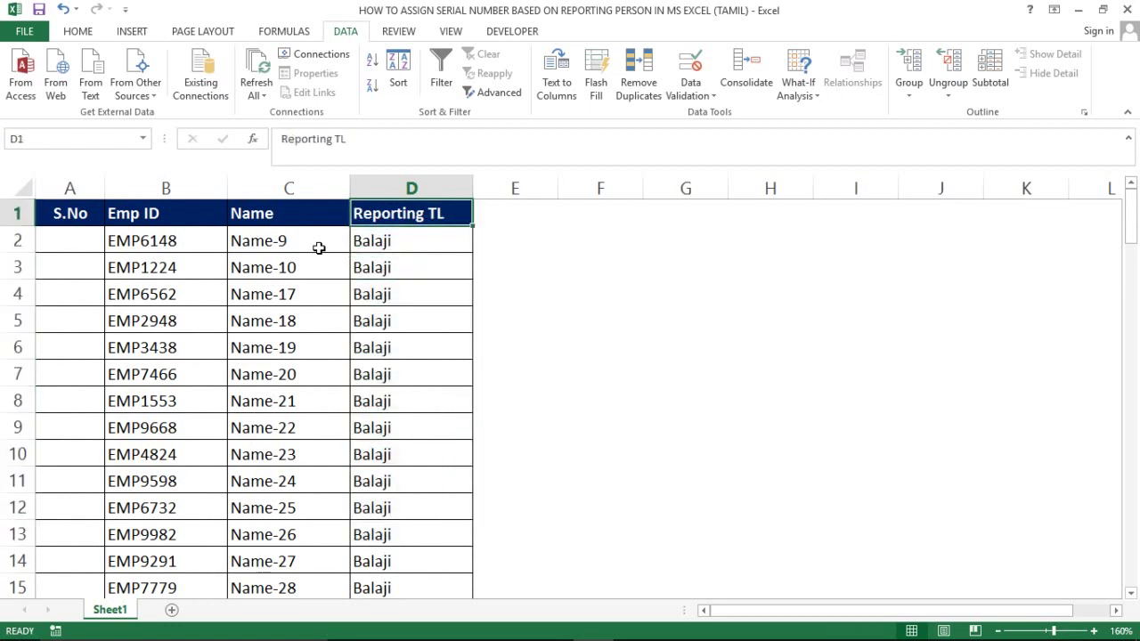
{"action": "key", "text": "Down"}
{"action": "key", "text": "Down"}
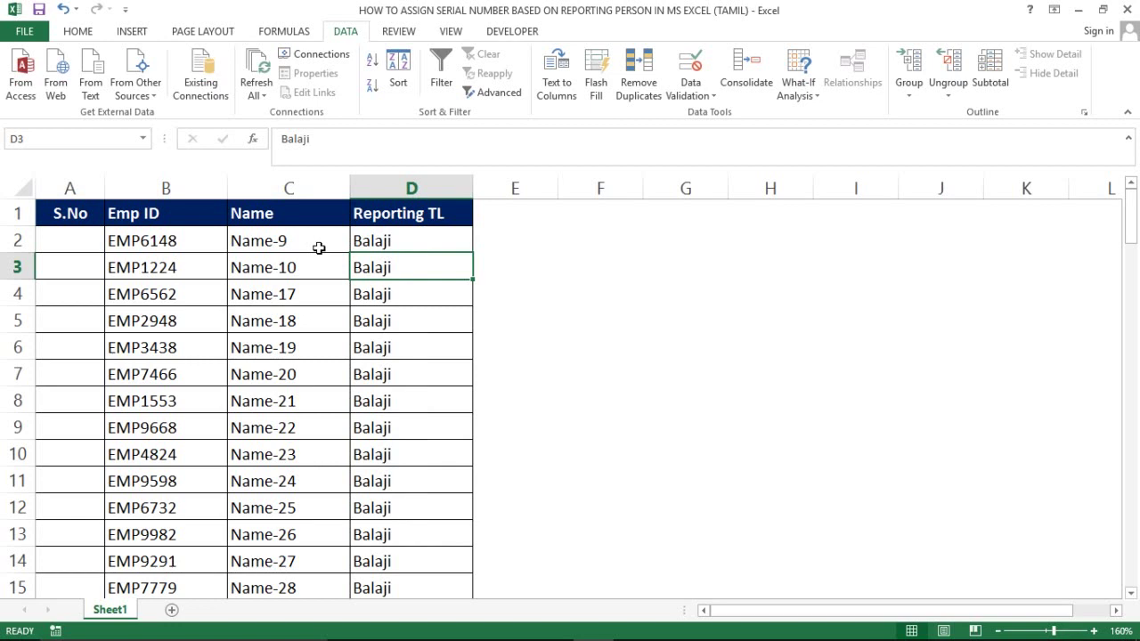
- Look over the sorted records in the S.No, Emp ID and Name columns, including Balaji's rows
{"action": "key", "text": "Right"}
{"action": "key", "text": "Left"}
{"action": "key", "text": "Left"}
{"action": "key", "text": "Left"}
{"action": "key", "text": "Left"}
{"action": "key", "text": "Down"}
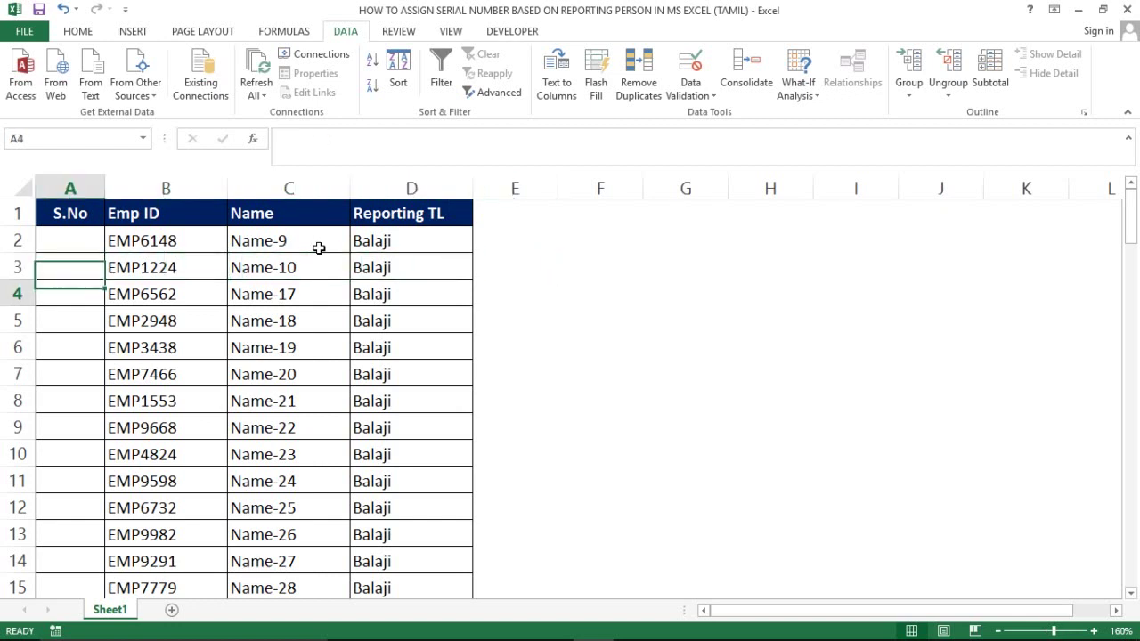
{"action": "key", "text": "Down"}
{"action": "key", "text": "Down"}
{"action": "key", "text": "Down"}
{"action": "key", "text": "Down"}
{"action": "key", "text": "Down"}
{"action": "key", "text": "shift+Right"}
{"action": "key", "text": "shift+Right"}
{"action": "key", "text": "shift+Right"}
{"action": "key", "text": "shift+Right"}
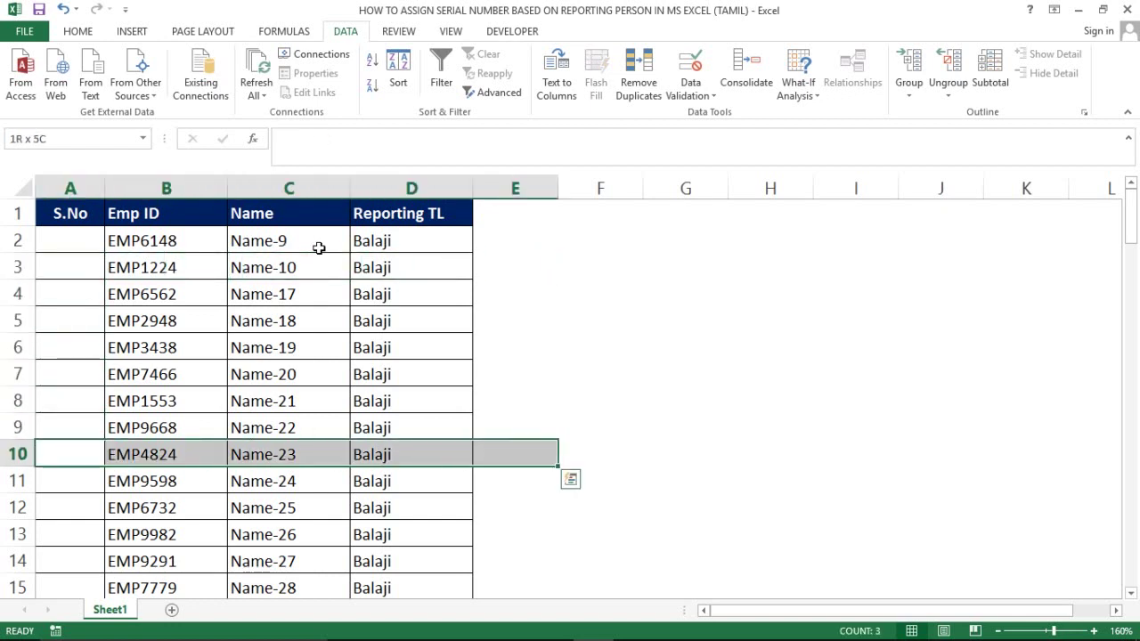
{"action": "key", "text": "shift+Left"}
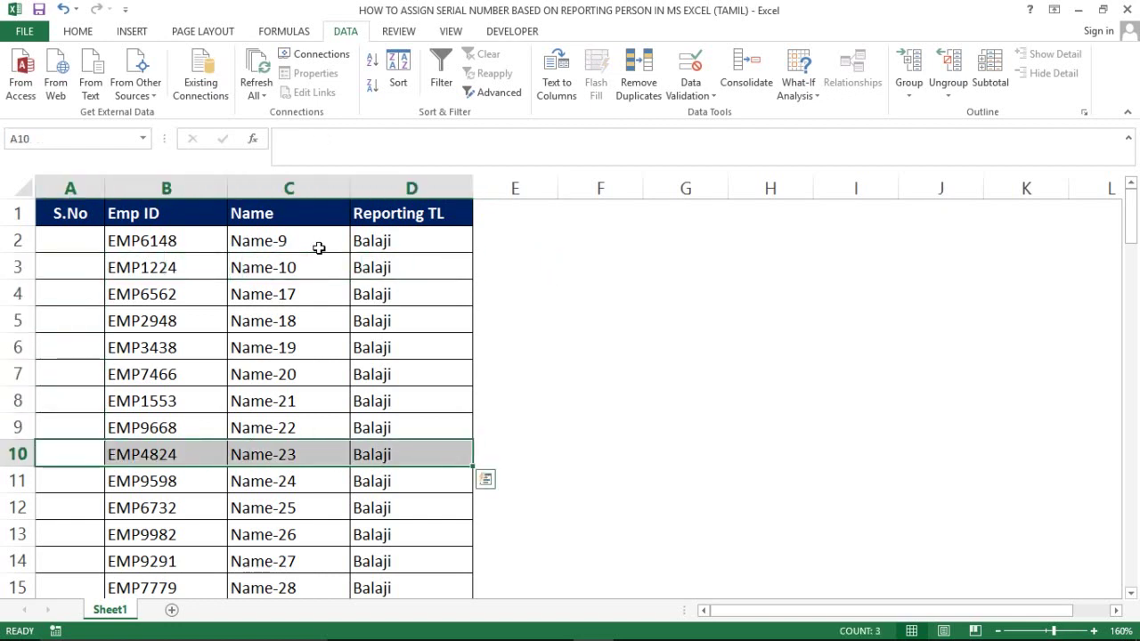
{"action": "key", "text": "Down"}
{"action": "key", "text": "shift+Right"}
{"action": "key", "text": "shift+Right"}
{"action": "key", "text": "shift+Right"}
{"action": "key", "text": "shift+Down"}
{"action": "key", "text": "shift+Down"}
{"action": "key", "text": "shift+Down"}
{"action": "key", "text": "shift+Down"}
{"action": "key", "text": "shift+Down"}
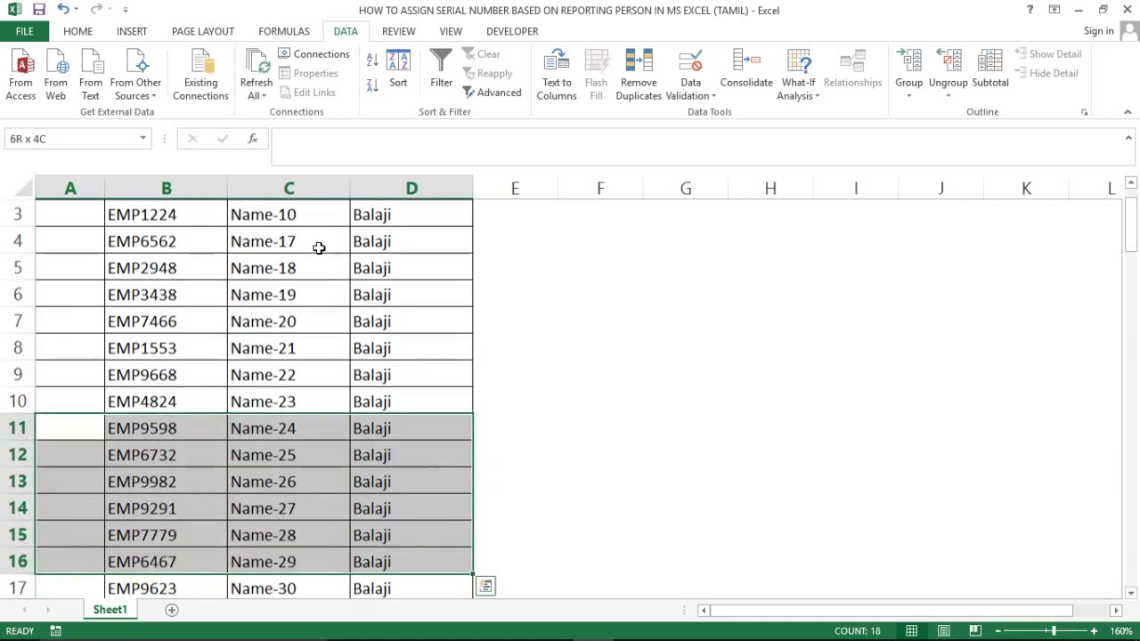
{"action": "key", "text": "Up"}
{"action": "key", "text": "Down"}
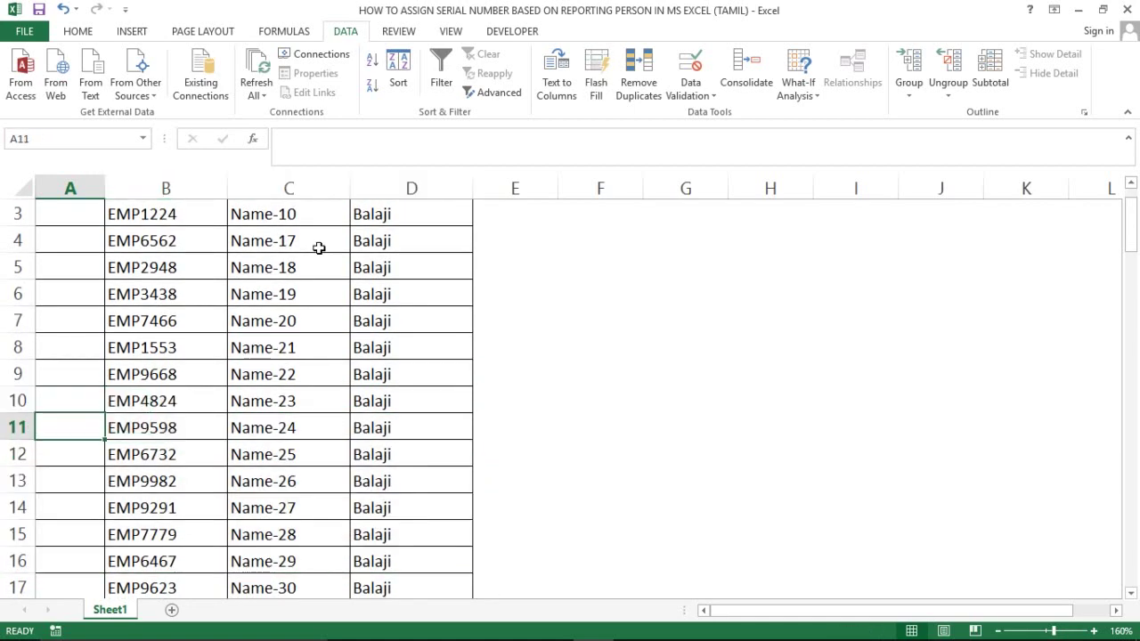
{"action": "key", "text": "Down"}
{"action": "key", "text": "Down"}
{"action": "key", "text": "Down"}
{"action": "key", "text": "Down"}
{"action": "key", "text": "Down"}
{"action": "key", "text": "Down"}
{"action": "key", "text": "ctrl+Home"}
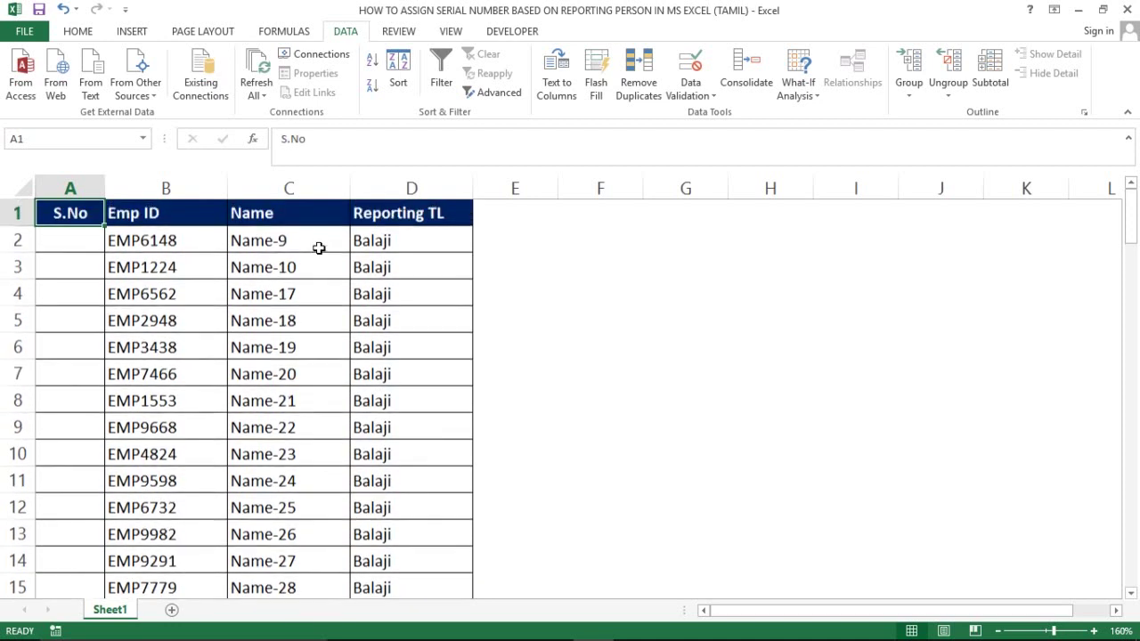
{"action": "key", "text": "Right"}
{"action": "key", "text": "Right"}
{"action": "key", "text": "Down"}
{"action": "key", "text": "Right"}
{"action": "key", "text": "shift+Down"}
{"action": "key", "text": "shift+Down"}
{"action": "key", "text": "shift+Down"}
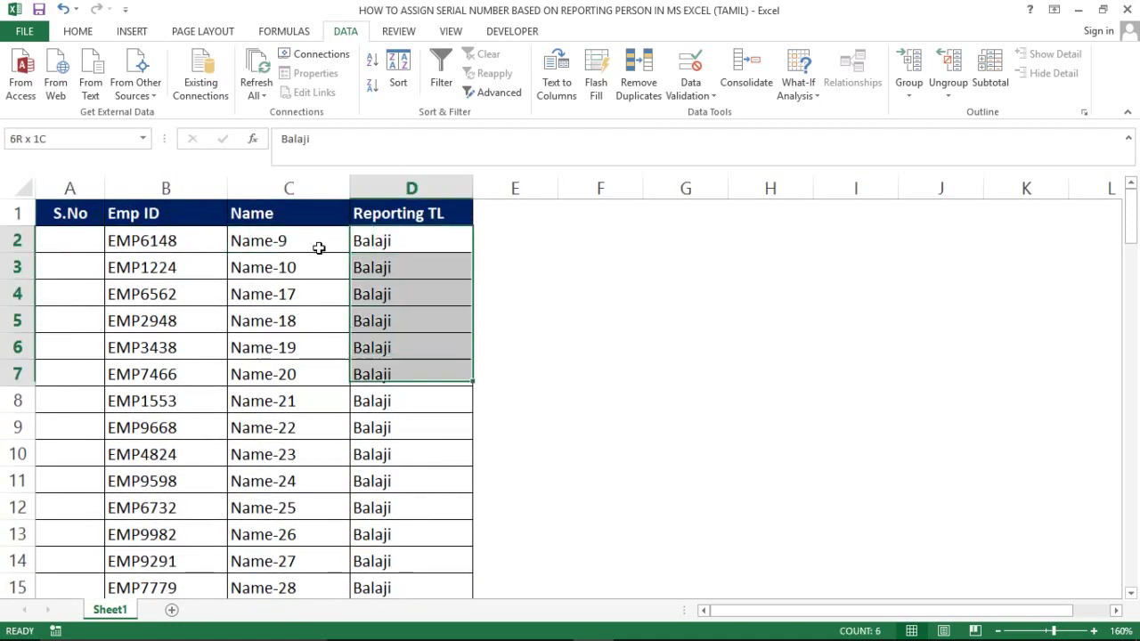
{"action": "key", "text": "shift+Down"}
{"action": "key", "text": "shift+Down"}
{"action": "key", "text": "shift+Down"}
{"action": "key", "text": "shift+Down"}
{"action": "key", "text": "shift+Down"}
{"action": "key", "text": "shift+Down"}
{"action": "key", "text": "Left"}
{"action": "key", "text": "Left"}
{"action": "key", "text": "Left"}
{"action": "key", "text": "shift+Down"}
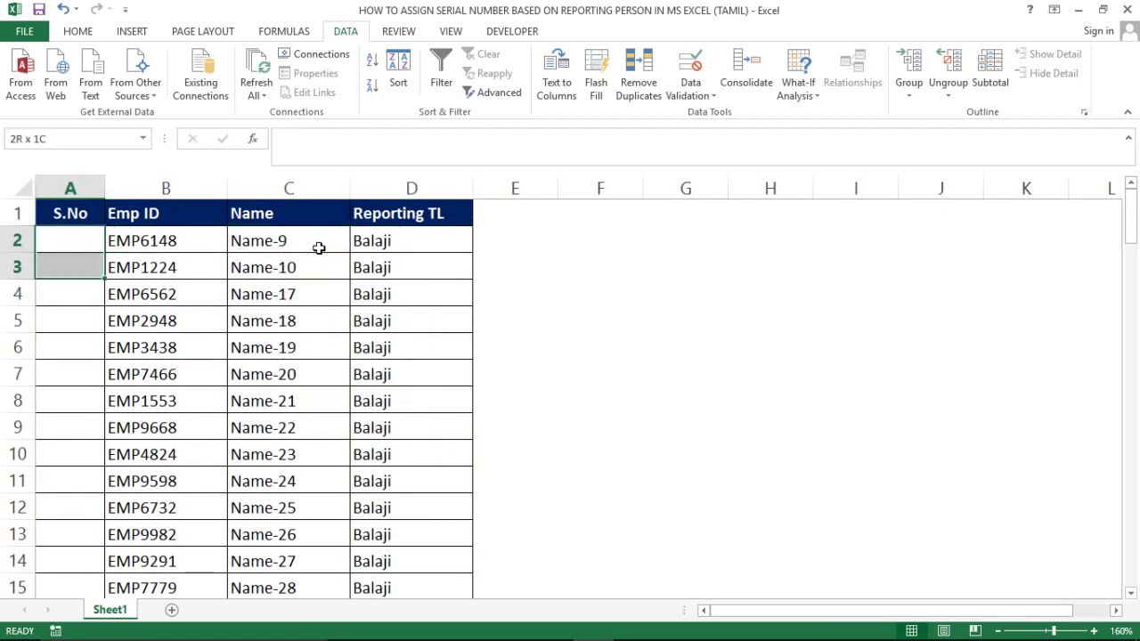
{"action": "key", "text": "shift+Down"}
{"action": "key", "text": "shift+Down"}
{"action": "key", "text": "shift+Down"}
{"action": "key", "text": "shift+Down"}
{"action": "key", "text": "shift+Down"}
{"action": "key", "text": "shift+Down"}
{"action": "key", "text": "Right"}
{"action": "key", "text": "Right"}
{"action": "key", "text": "Right"}
{"action": "key", "text": "Up"}
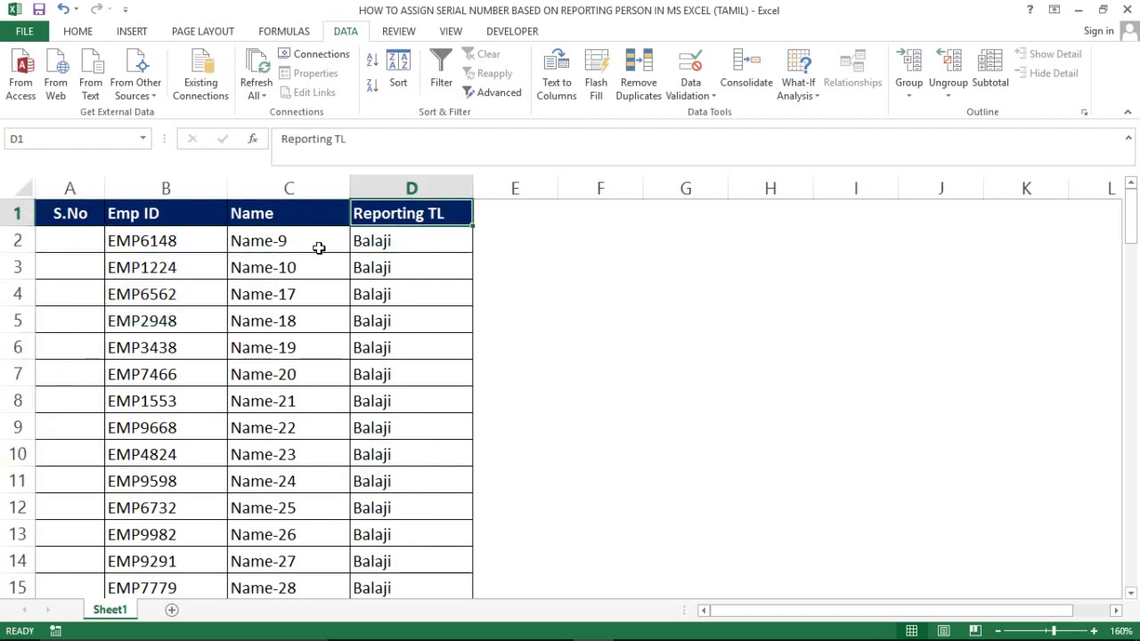
{"action": "key", "text": "Down"}
{"action": "key", "text": "Left"}
{"action": "key", "text": "Left"}
{"action": "key", "text": "Right"}
{"action": "key", "text": "Up"}
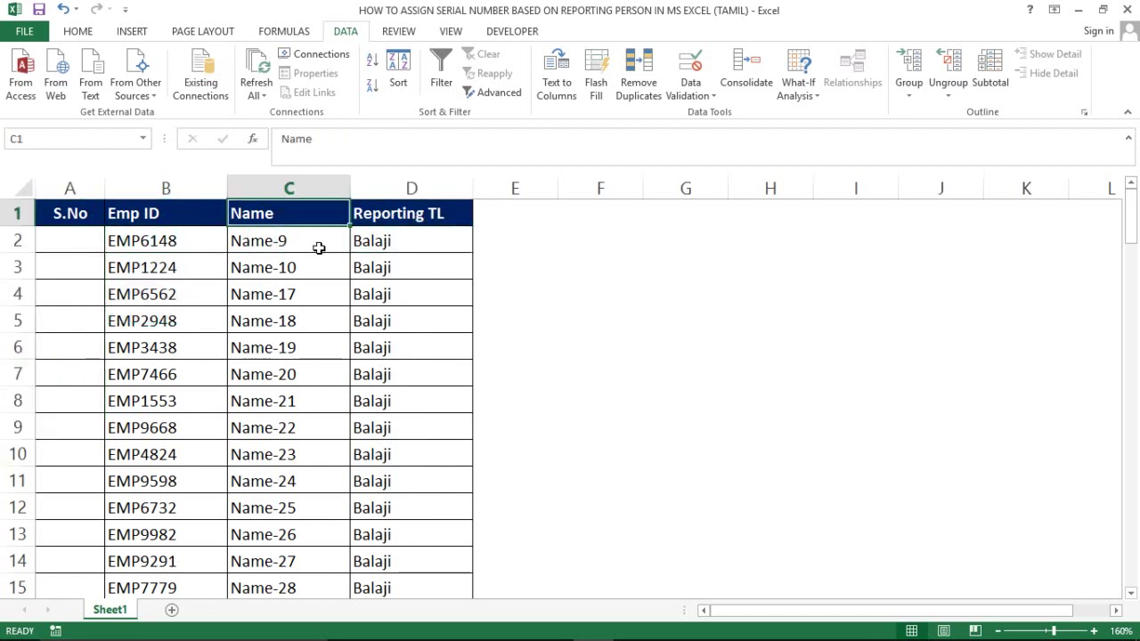
{"action": "key", "text": "Down"}
- Undo the sort so Ragu's rows Name-1 to Name-8 come first again
{"action": "key", "text": "ctrl+z"}
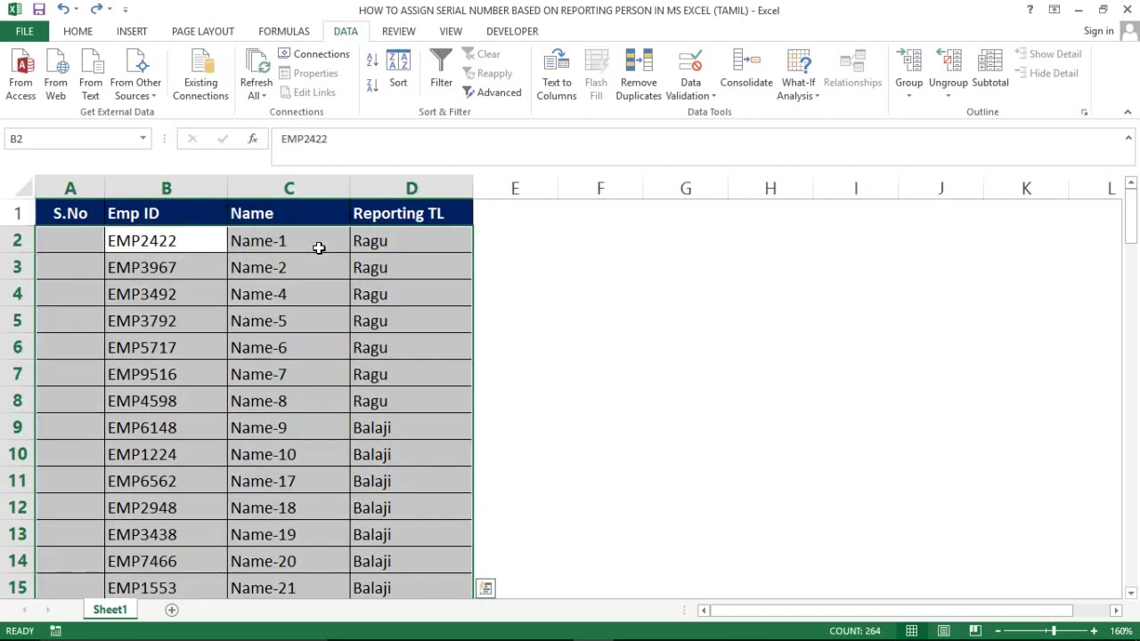
{"action": "key", "text": "Right"}
{"action": "key", "text": "Left"}
{"action": "key", "text": "Right"}
{"action": "key", "text": "Right"}
{"action": "key", "text": "Left"}
{"action": "key", "text": "Left"}
{"action": "key", "text": "Left"}
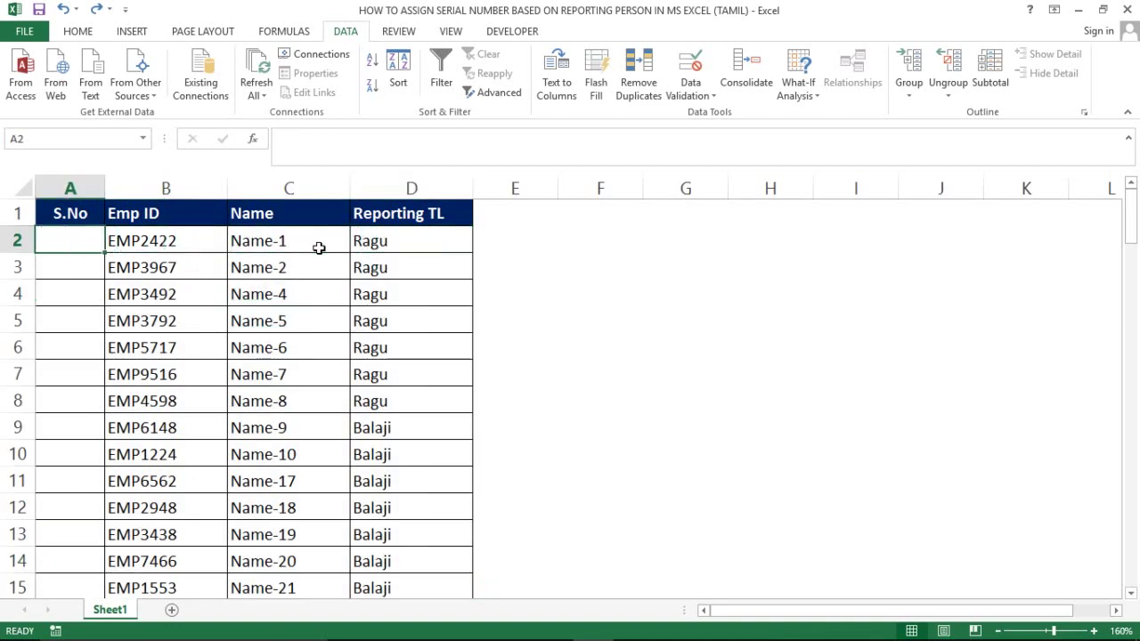
{"action": "key", "text": "Right"}
{"action": "key", "text": "Right"}
{"action": "key", "text": "Right"}
{"action": "key", "text": "ctrl+shift+Down"}
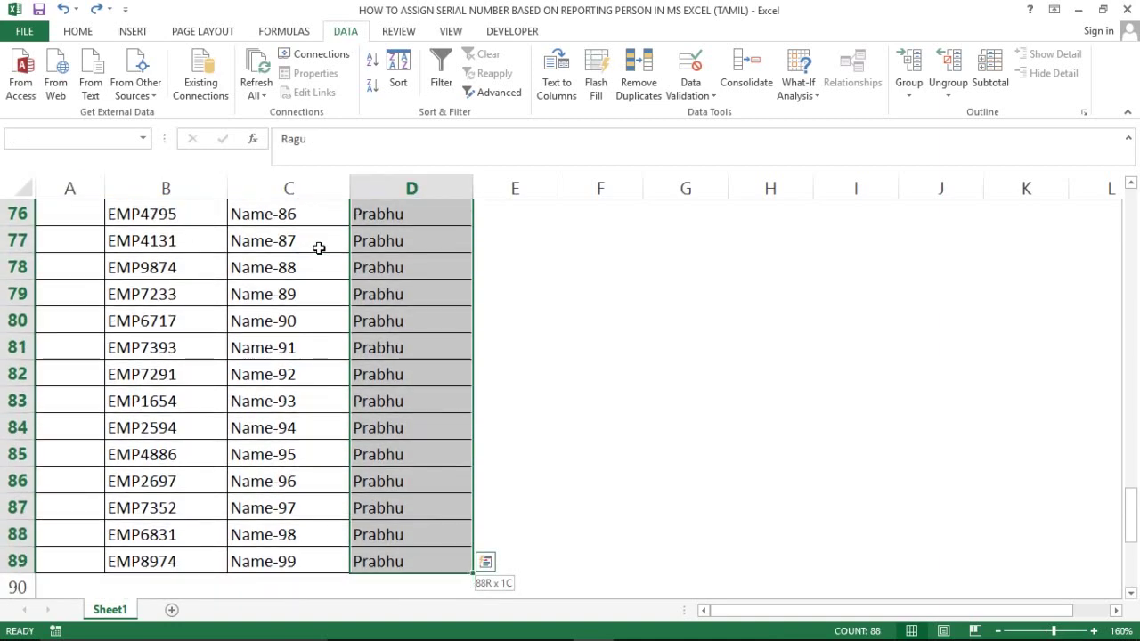
{"action": "key", "text": "ctrl+Up"}
{"action": "key", "text": "Left"}
- In cell A2, begin =COUNTIF with its range starting at the D1 Reporting TL header
{"action": "key", "text": "Left"}
{"action": "key", "text": "Right"}
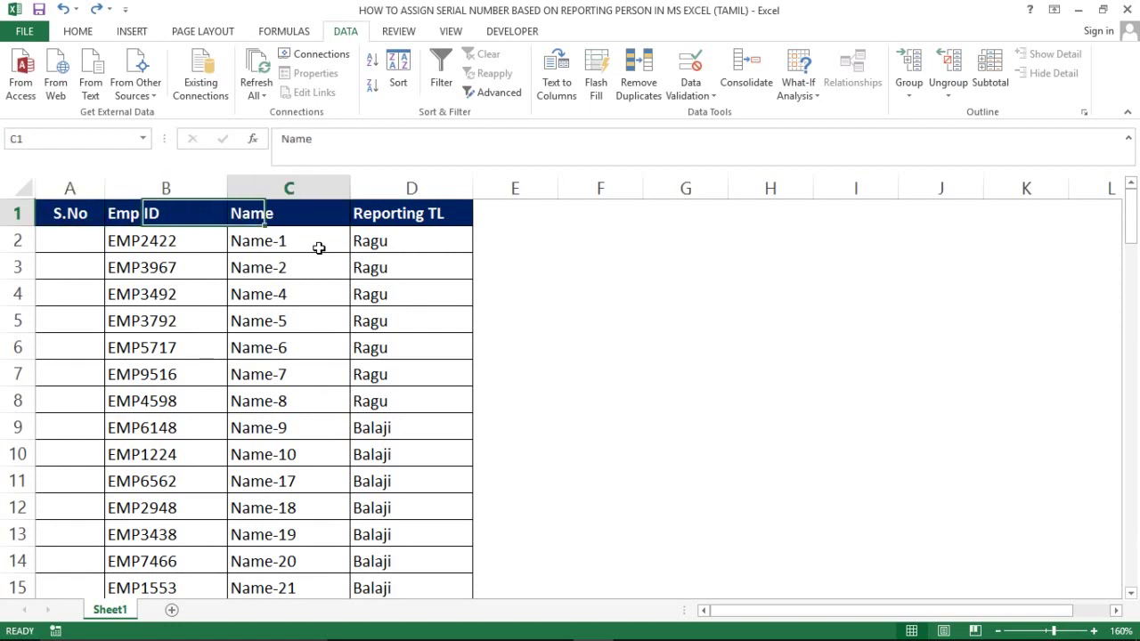
{"action": "key", "text": "Left"}
{"action": "key", "text": "Left"}
{"action": "key", "text": "Down"}
{"action": "key", "text": "Right"}
{"action": "key", "text": "Left"}
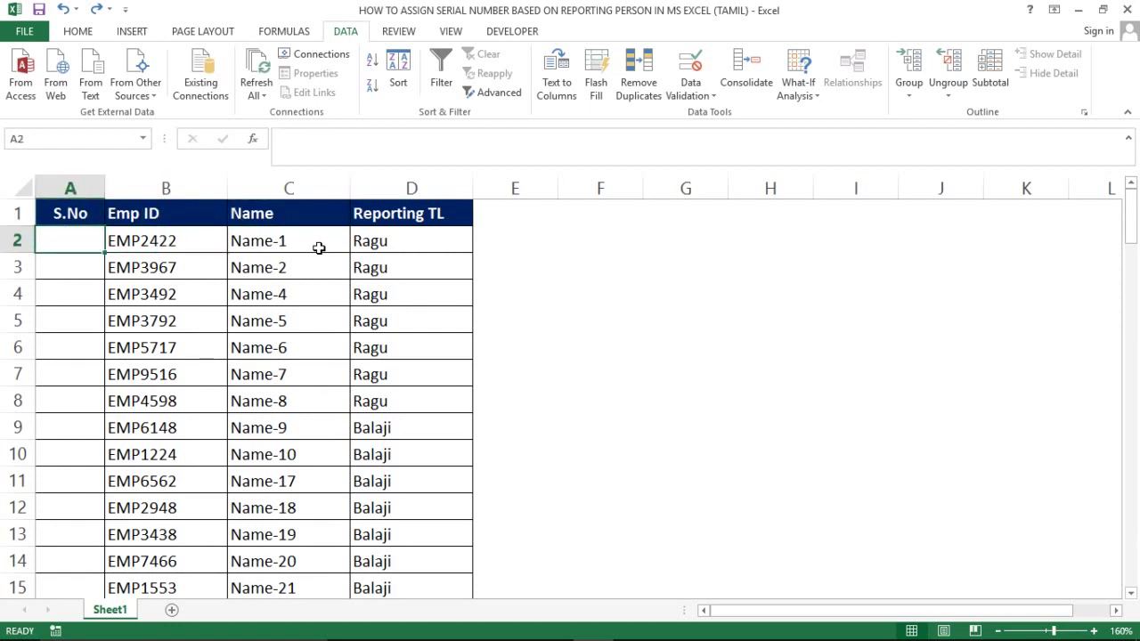
{"action": "key", "text": "Right"}
{"action": "key", "text": "Right"}
{"action": "key", "text": "Left"}
{"action": "key", "text": "Left"}
{"action": "type", "text": "=cou"}
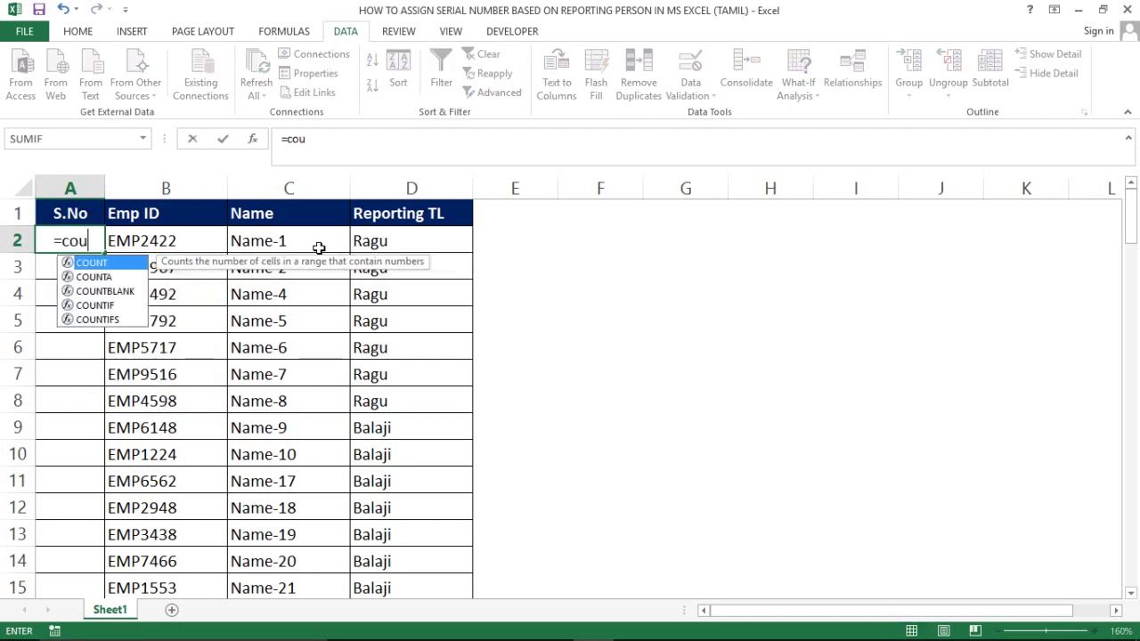
{"action": "type", "text": "ntif"}
{"action": "key", "text": "Tab"}
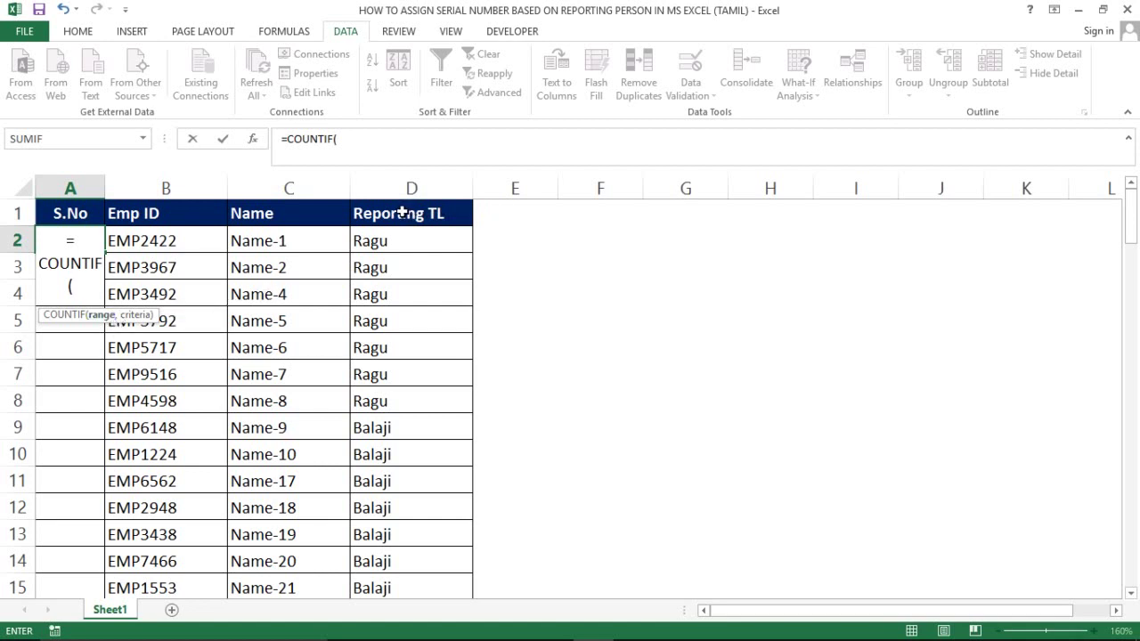
{"action": "left_click", "coordinate": [402, 212]}
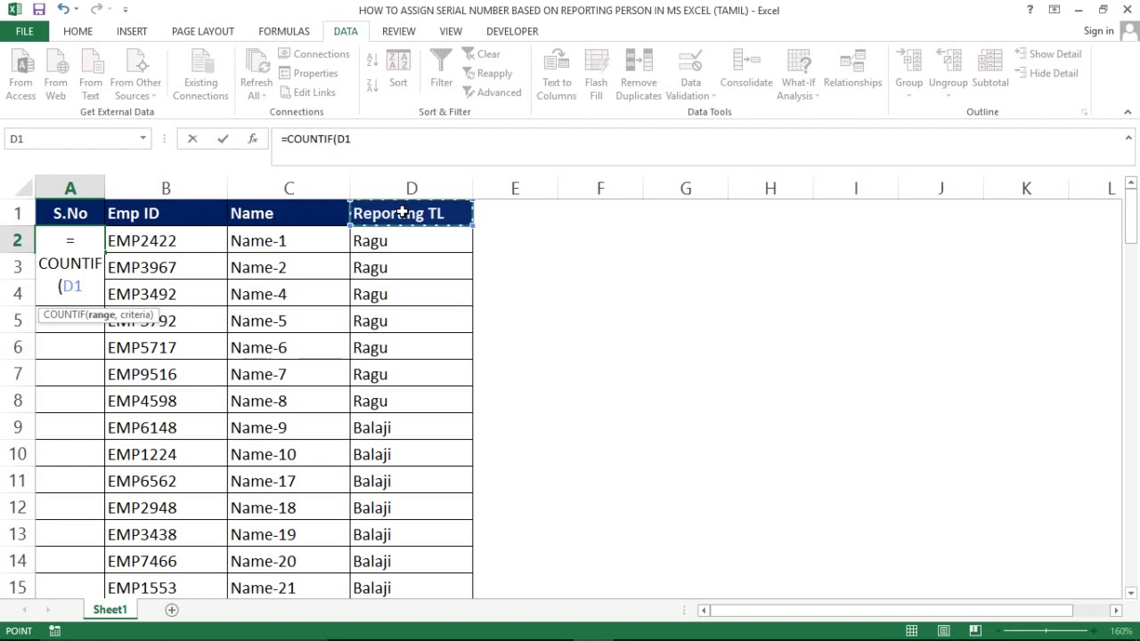
- Change the formula's range to D1:D2 and lock its start as $D$1 with F4
{"action": "key", "text": "F8"}
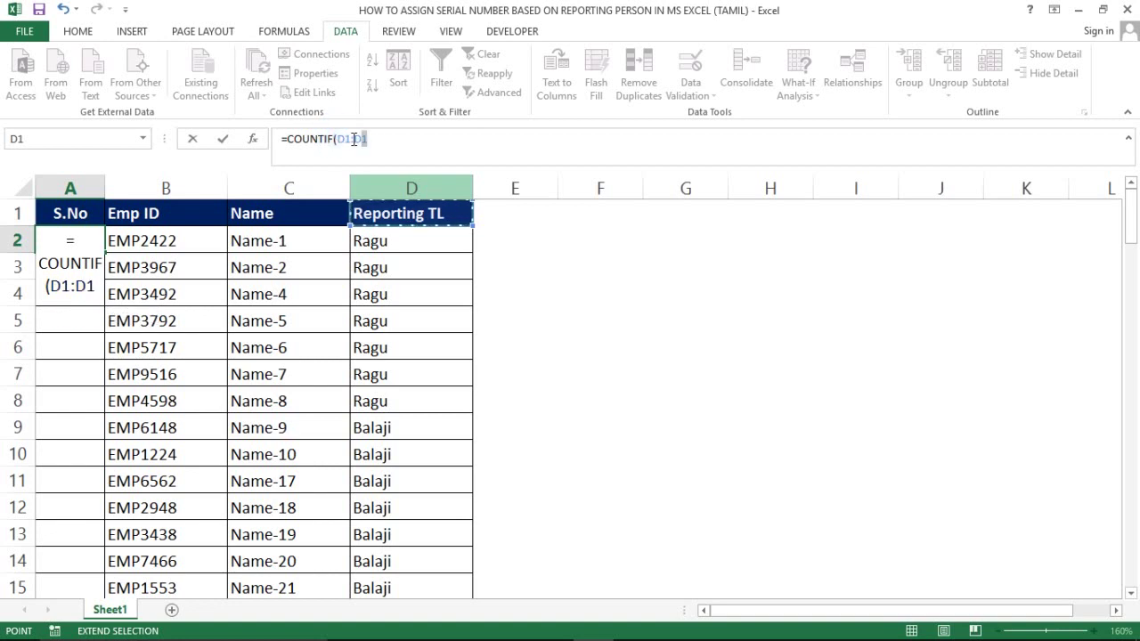
{"action": "left_click_drag", "start_coordinate": [367, 139], "coordinate": [338, 139]}
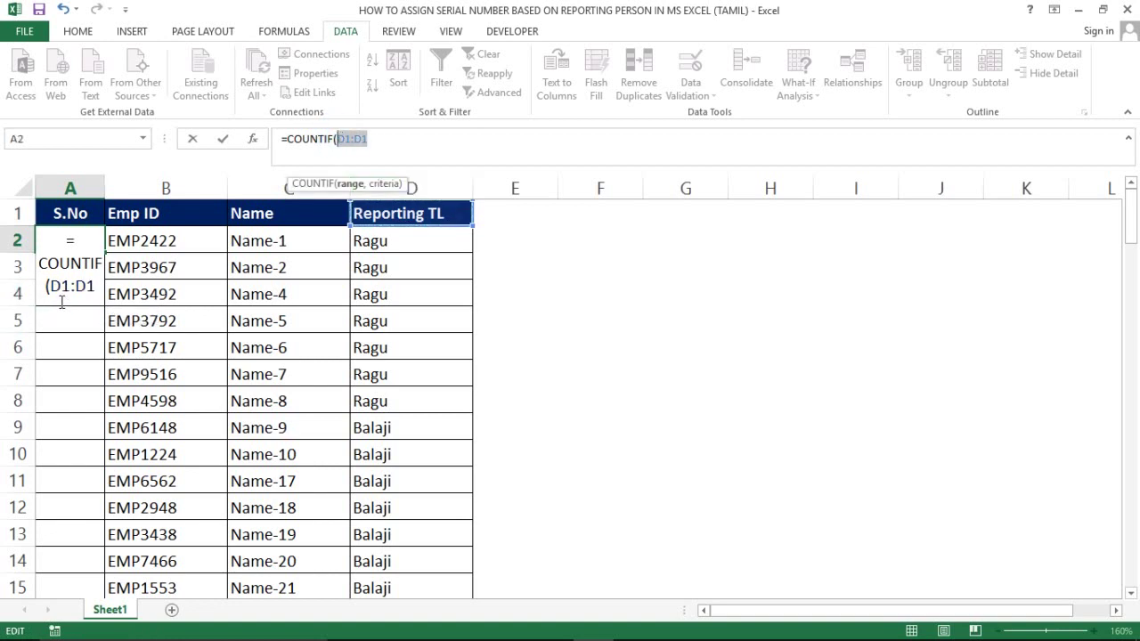
{"action": "left_click_drag", "start_coordinate": [51, 287], "coordinate": [95, 287]}
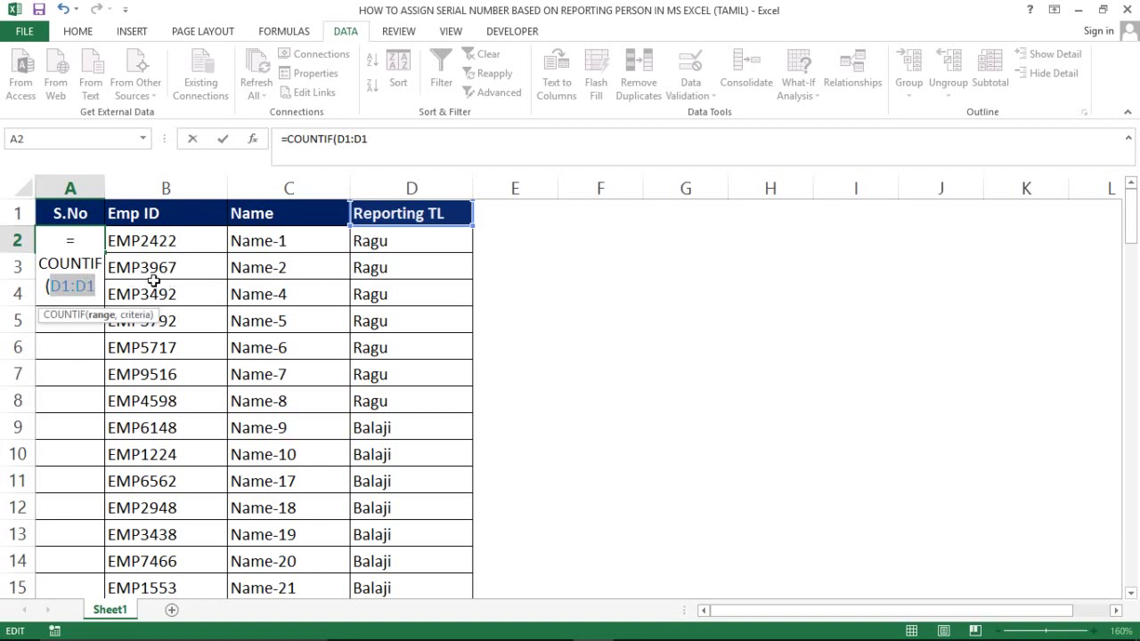
{"action": "left_click", "coordinate": [93, 286]}
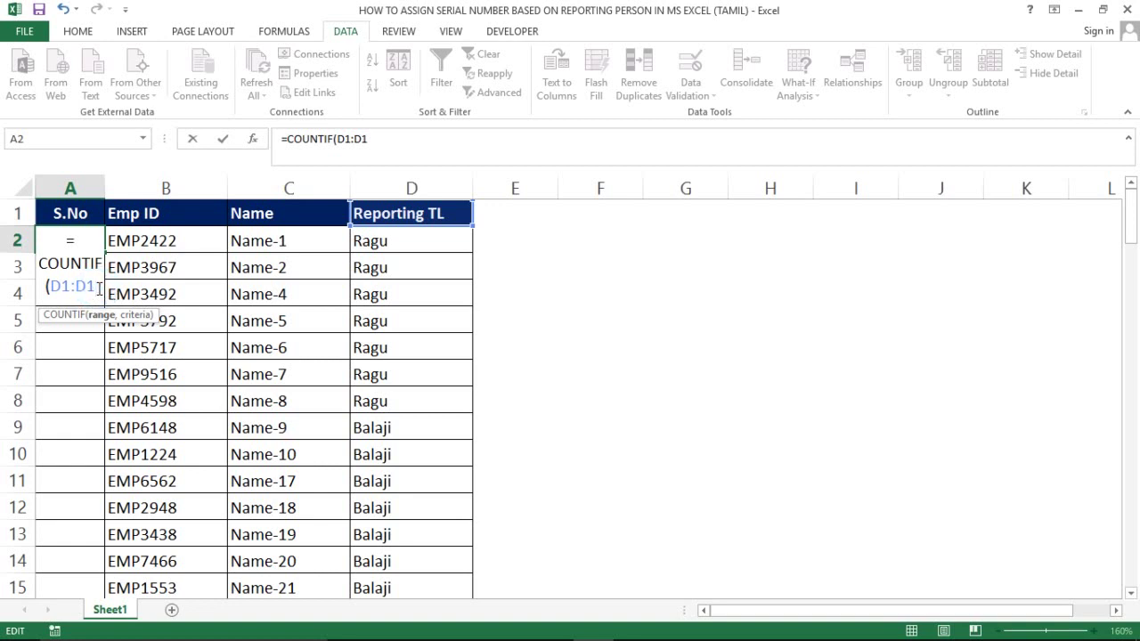
{"action": "key", "text": "BackSpace"}
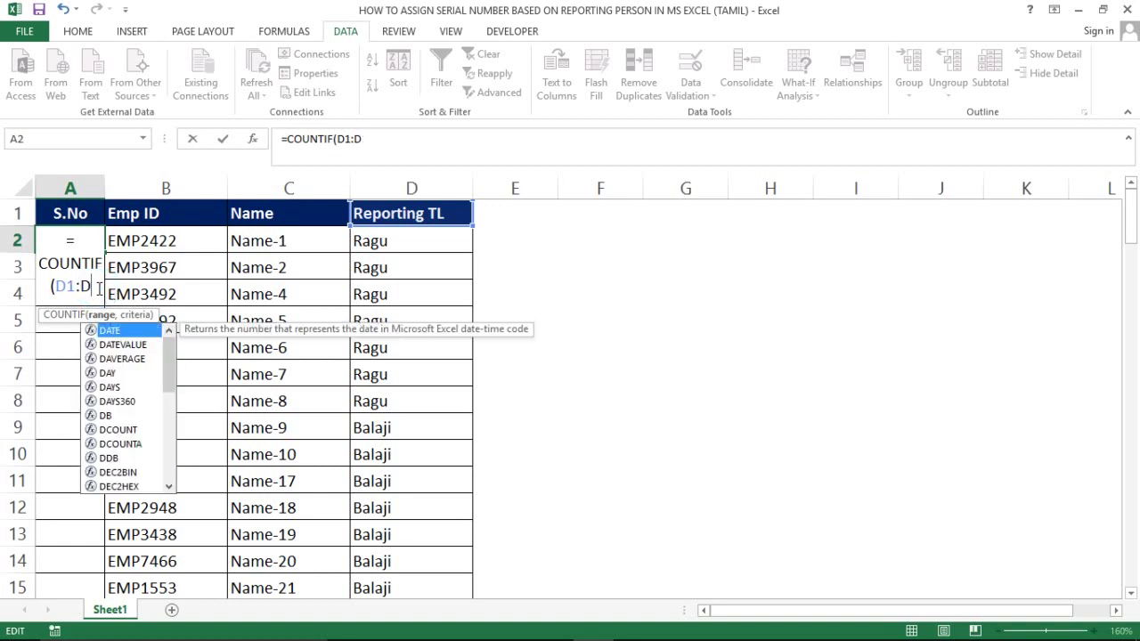
{"action": "type", "text": "2"}
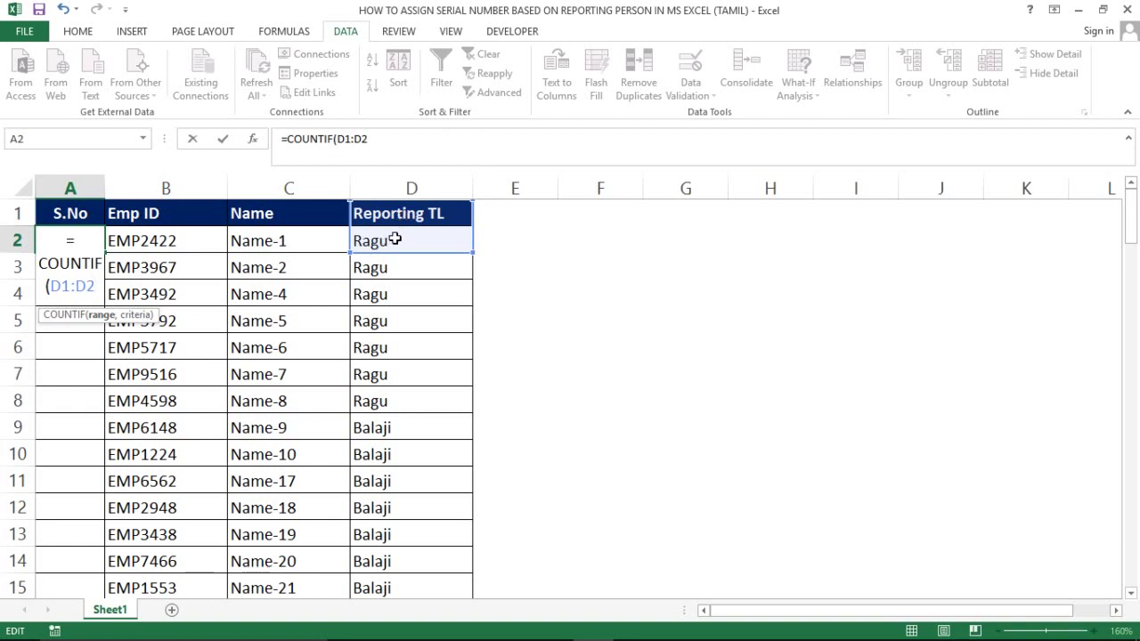
{"action": "left_click", "coordinate": [62, 286]}
{"action": "key", "text": "F4"}
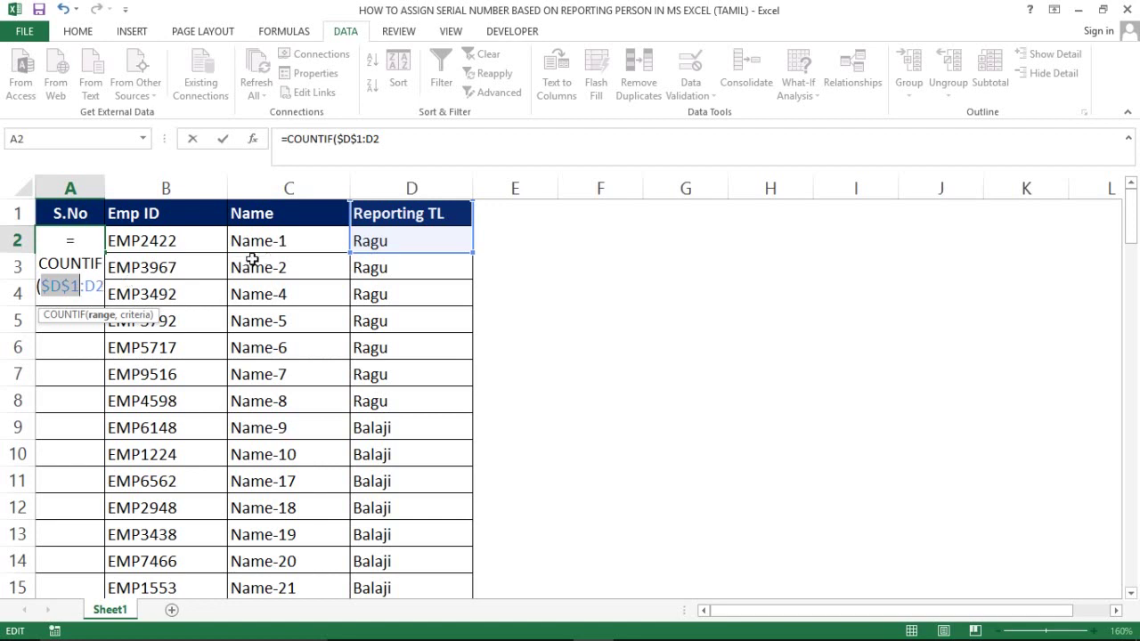
- Finish A2's formula as =COUNTIF($D$1:D2,D2) using D2 as criteria and enter it
{"action": "left_click", "coordinate": [104, 286]}
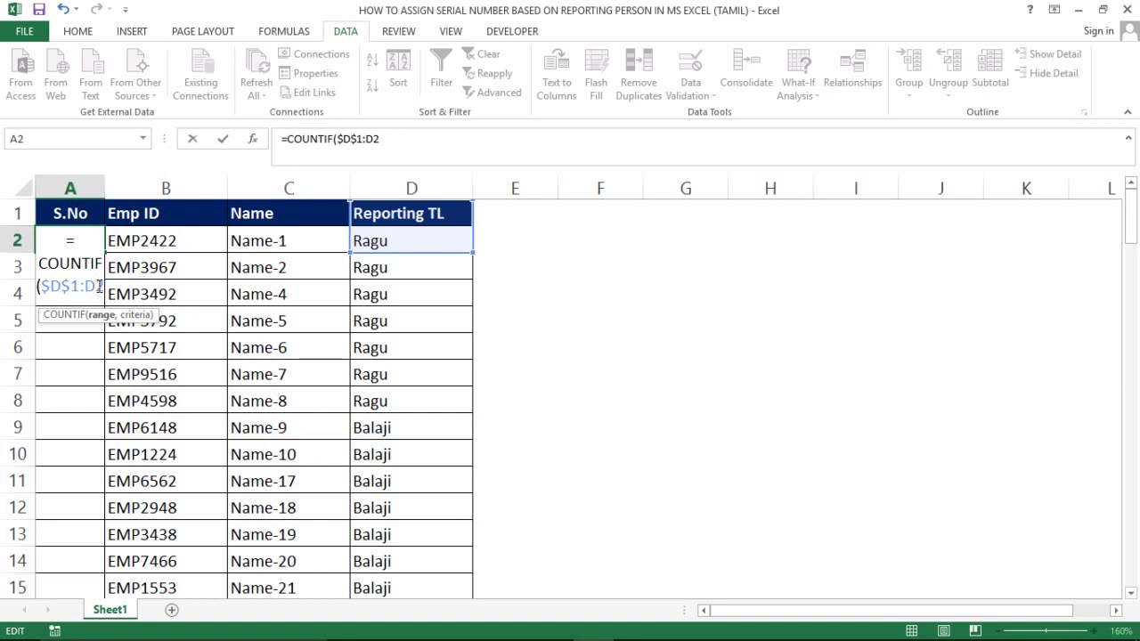
{"action": "type", "text": ","}
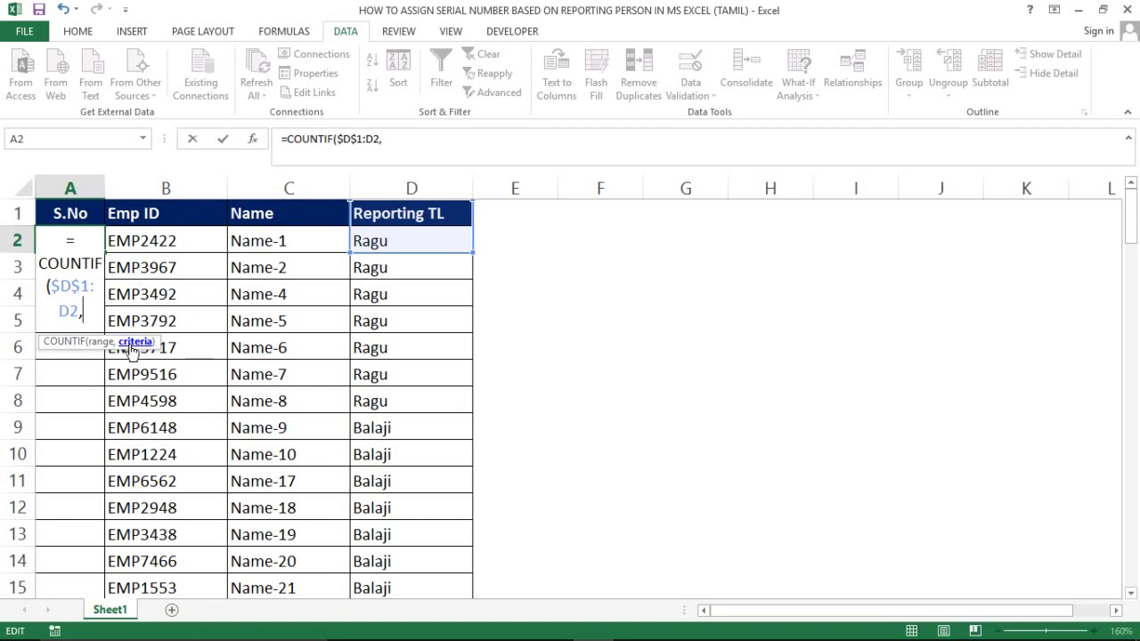
{"action": "left_click", "coordinate": [404, 242]}
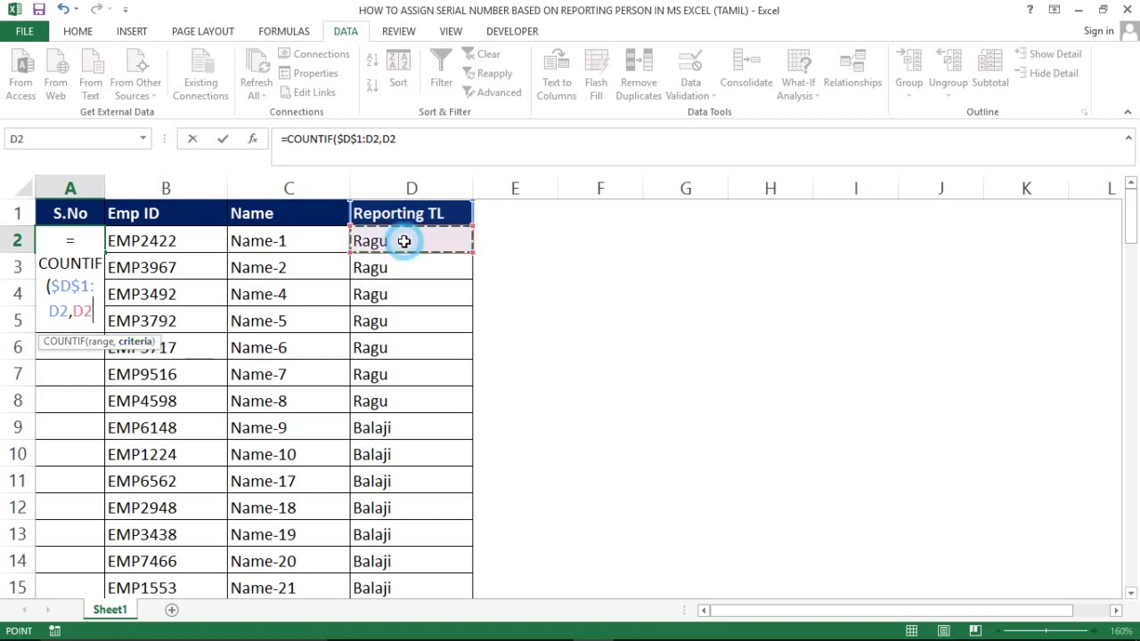
{"action": "type", "text": ")"}
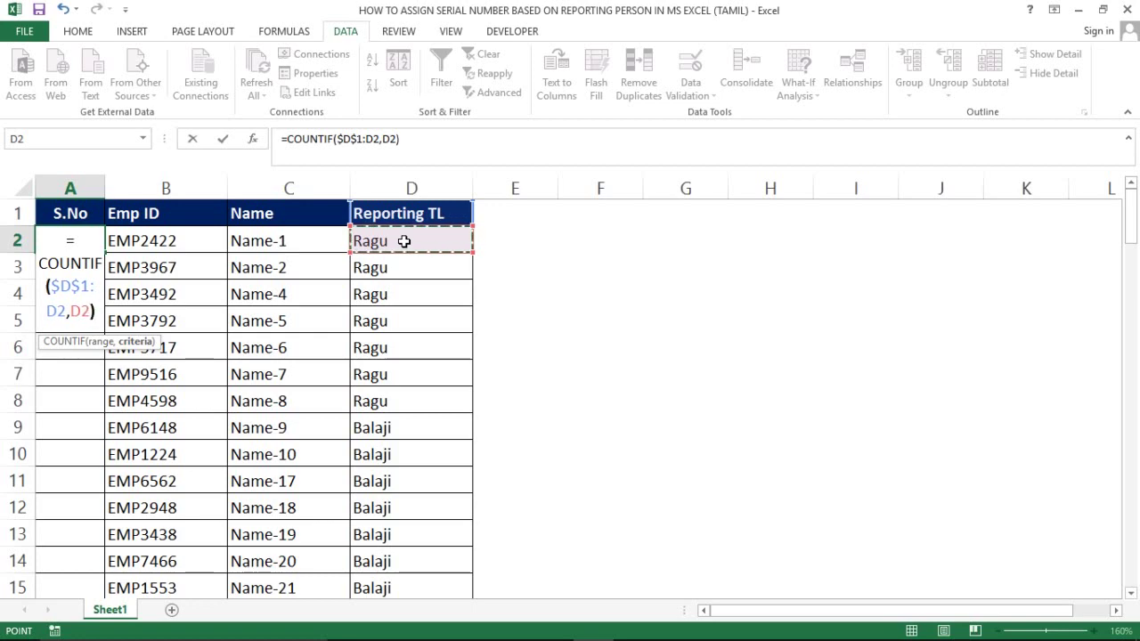
{"action": "key", "text": "Return"}
{"action": "left_click", "coordinate": [64, 241]}
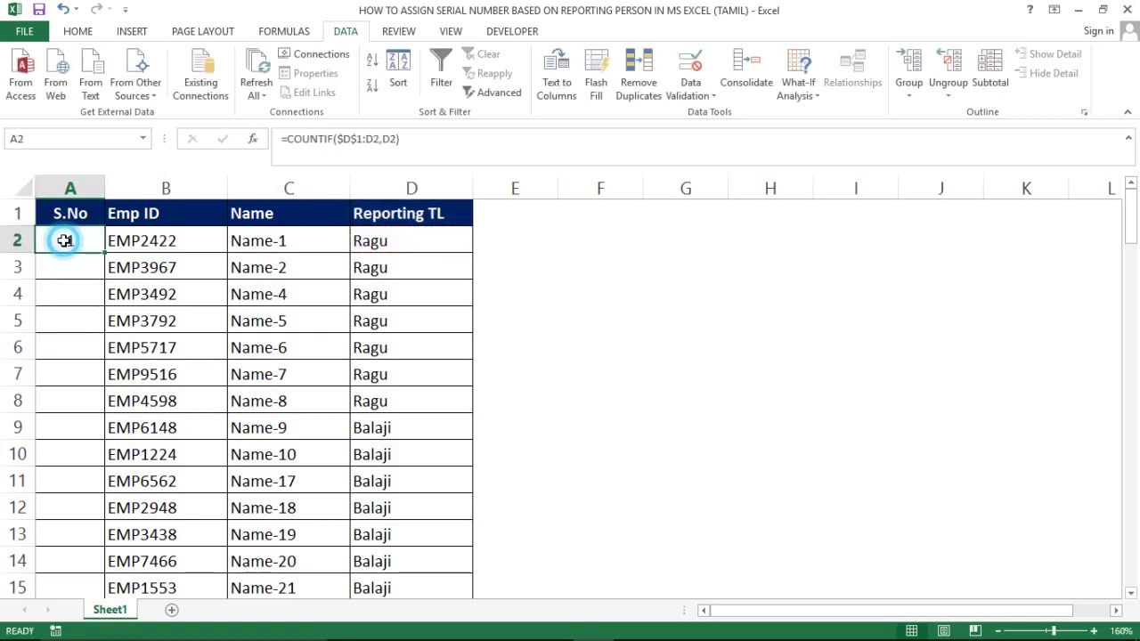
- Fill A2's COUNTIF formula down column A and review Ragu's serials 1 to 7
{"action": "double_click", "coordinate": [103, 252]}
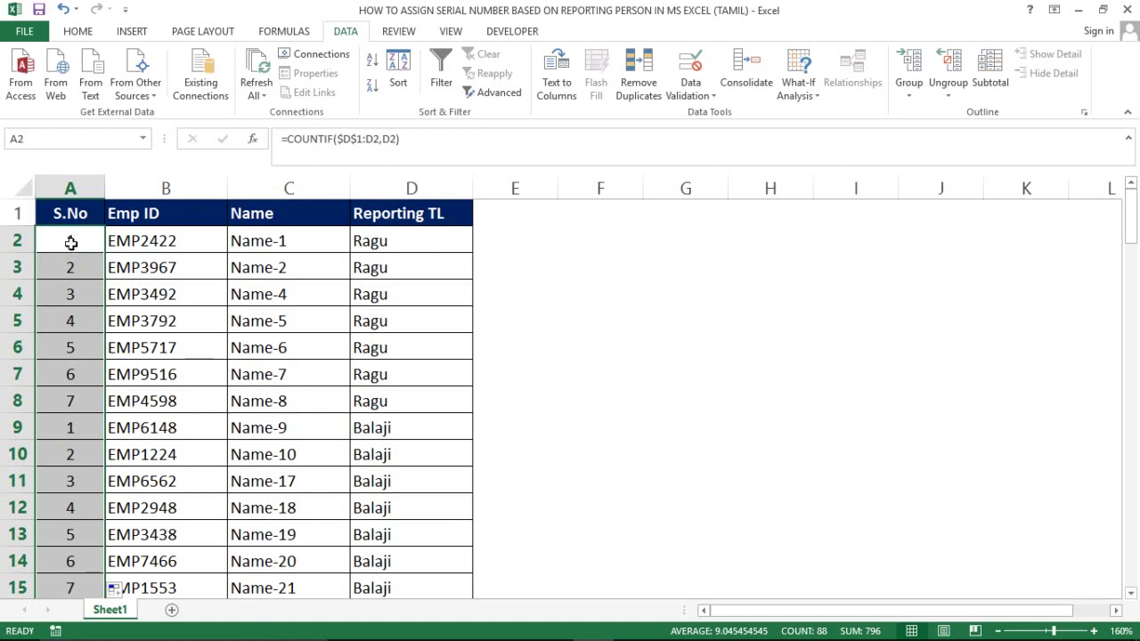
{"action": "left_click", "coordinate": [71, 242]}
{"action": "key", "text": "shift+Down"}
{"action": "key", "text": "shift+Down"}
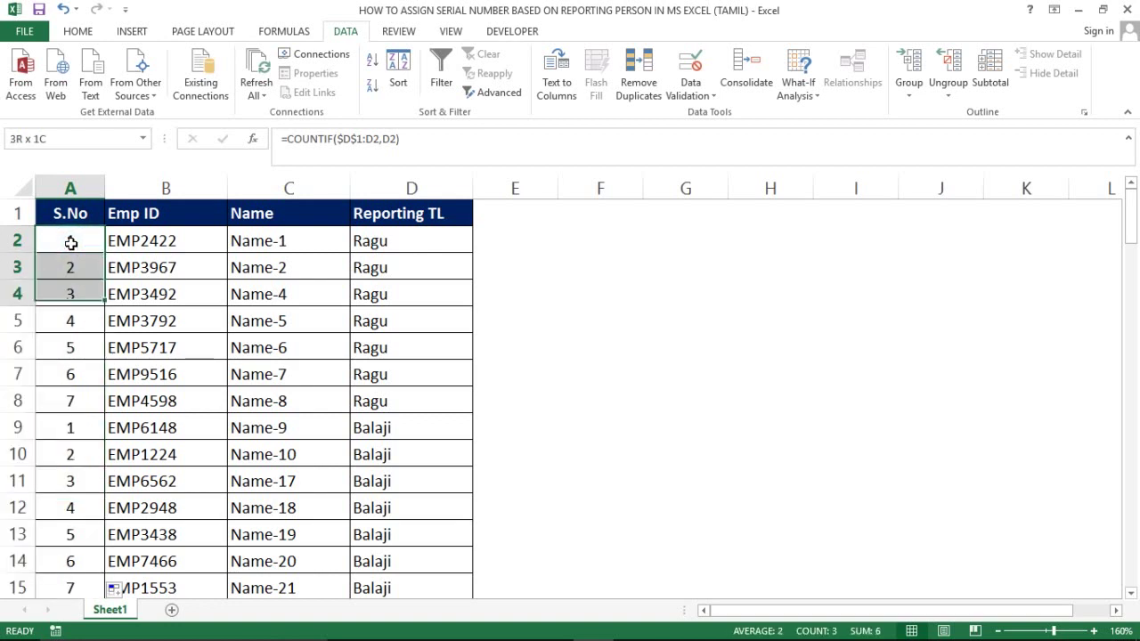
{"action": "key", "text": "shift+Down"}
{"action": "key", "text": "shift+Down"}
{"action": "key", "text": "shift+Down"}
{"action": "key", "text": "shift+Down"}
{"action": "key", "text": "shift+Right"}
{"action": "key", "text": "shift+Right"}
{"action": "key", "text": "shift+Right"}
{"action": "key", "text": "shift+Right"}
{"action": "key", "text": "shift+Left"}
{"action": "key", "text": "shift+Left"}
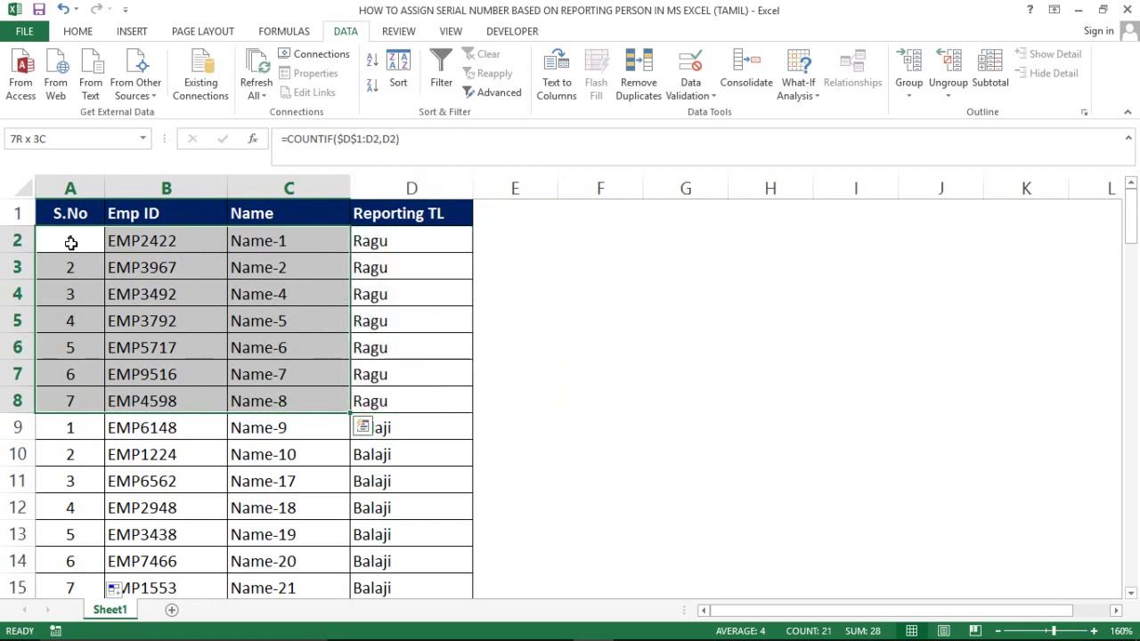
{"action": "key", "text": "Right"}
{"action": "key", "text": "Left"}
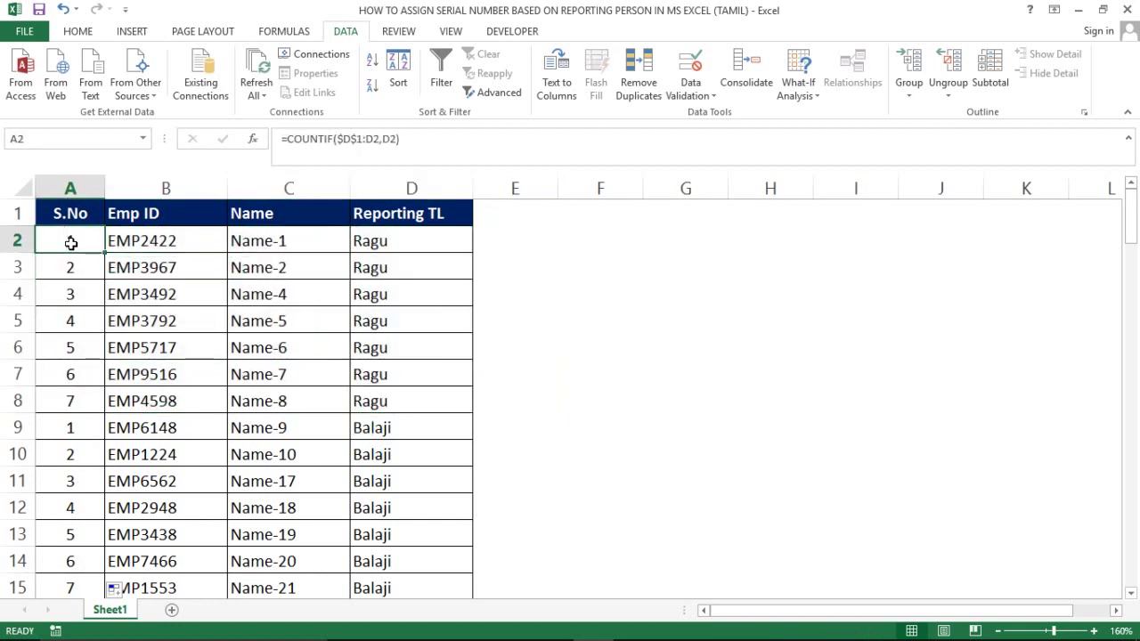
{"action": "key", "text": "shift+Down"}
{"action": "key", "text": "shift+Down"}
{"action": "key", "text": "shift+Down"}
{"action": "key", "text": "shift+Down"}
{"action": "key", "text": "shift+Down"}
{"action": "key", "text": "shift+Down"}
{"action": "key", "text": "Right"}
{"action": "key", "text": "Down"}
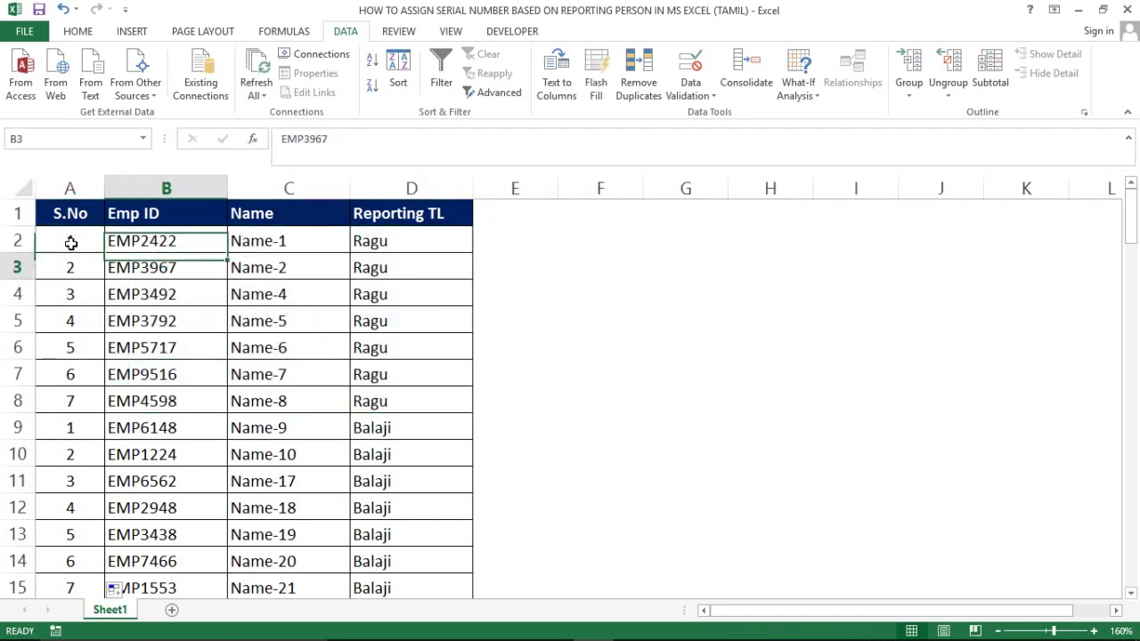
{"action": "key", "text": "Down"}
{"action": "key", "text": "Down"}
{"action": "key", "text": "Down"}
{"action": "key", "text": "Down"}
{"action": "key", "text": "Down"}
{"action": "key", "text": "Left"}
- Review Balaji's serials restarting at 1 and move to row 11's Reporting TL cell
{"action": "key", "text": "Down"}
{"action": "key", "text": "Down"}
{"action": "key", "text": "Up"}
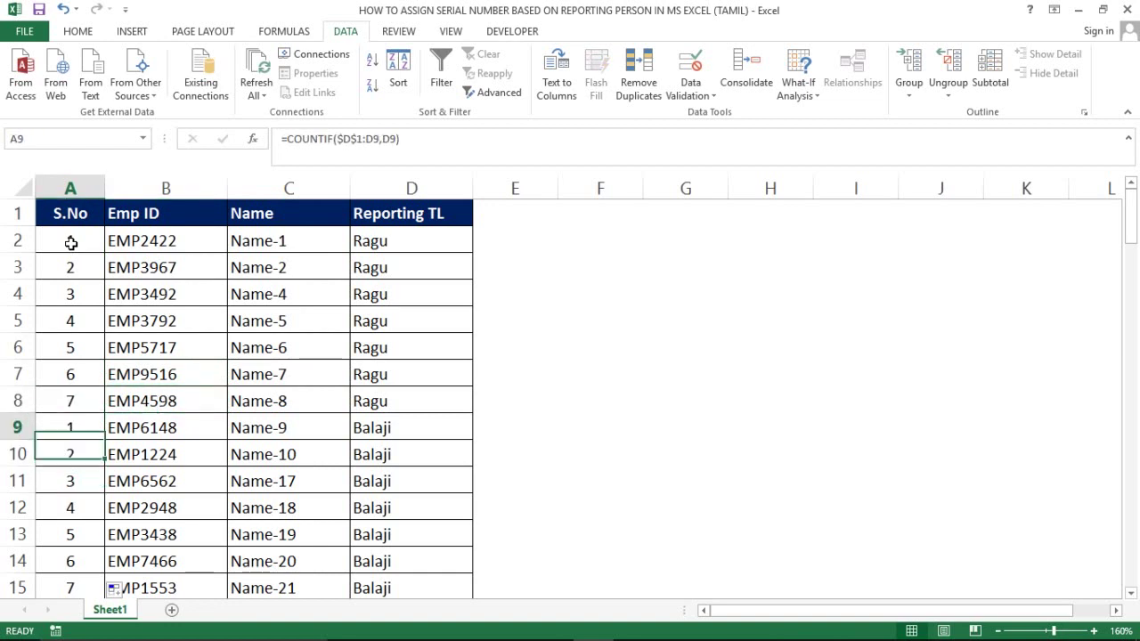
{"action": "key", "text": "shift+Down"}
{"action": "key", "text": "shift+Down"}
{"action": "key", "text": "shift+Down"}
{"action": "key", "text": "shift+Down"}
{"action": "key", "text": "shift+Right"}
{"action": "key", "text": "shift+Right"}
{"action": "key", "text": "shift+Right"}
{"action": "key", "text": "Right"}
{"action": "key", "text": "Down"}
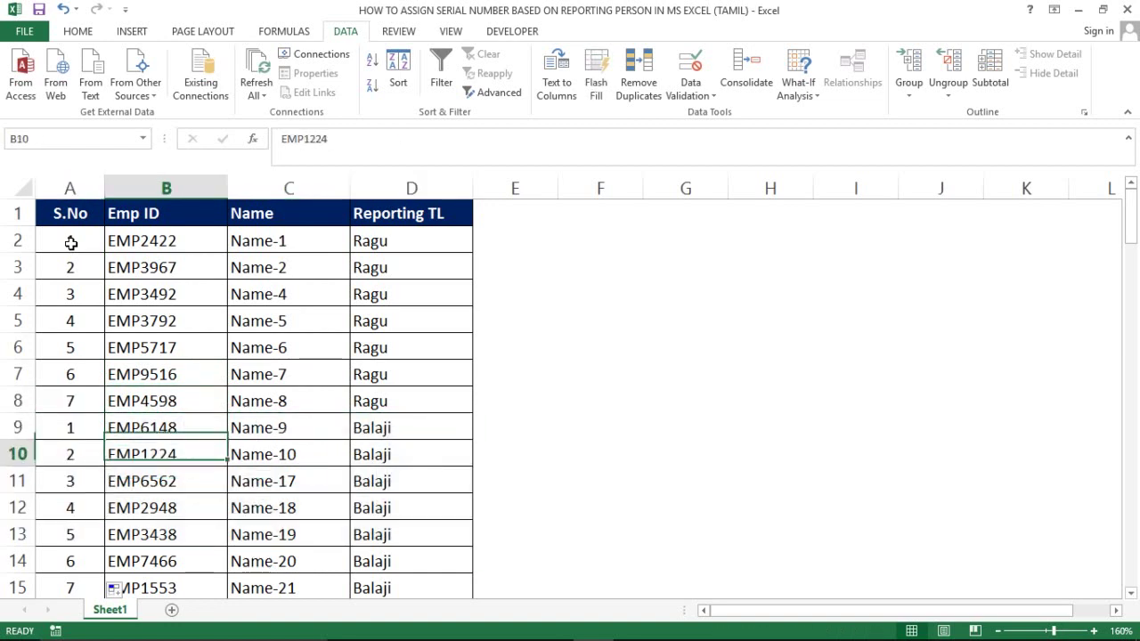
{"action": "key", "text": "Right"}
{"action": "key", "text": "Down"}
{"action": "key", "text": "Down"}
{"action": "key", "text": "Right"}
{"action": "key", "text": "Right"}
{"action": "key", "text": "Up"}
{"action": "key", "text": "Left"}
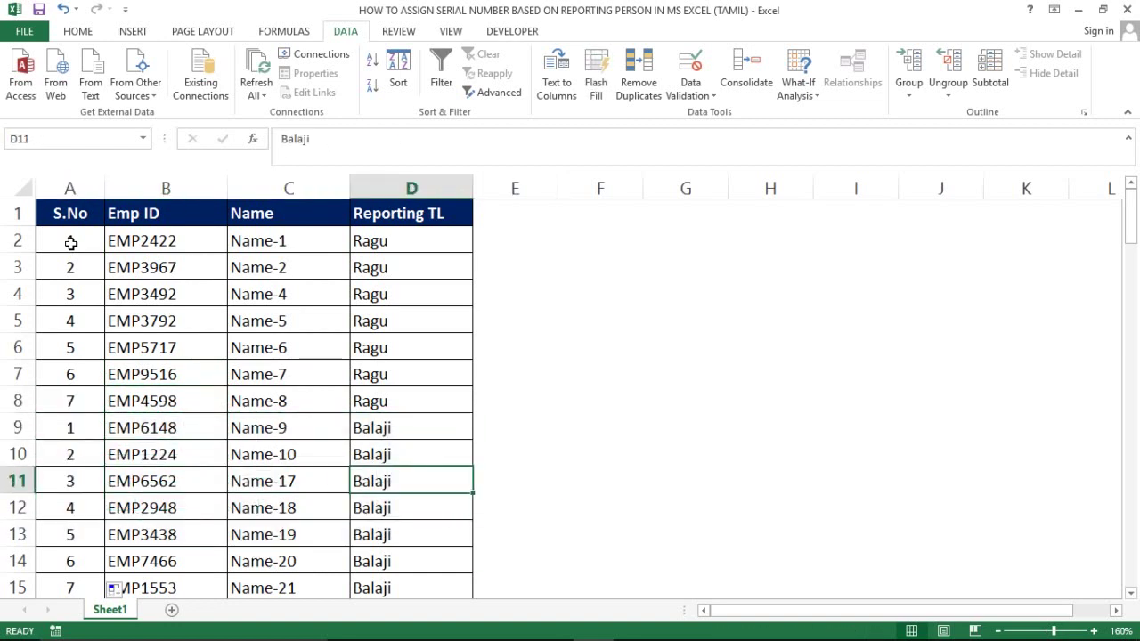
- Test by setting D11 to Ragu, compare the renumbered serials, then undo the change
{"action": "type", "text": "Ragu"}
{"action": "key", "text": "Return"}
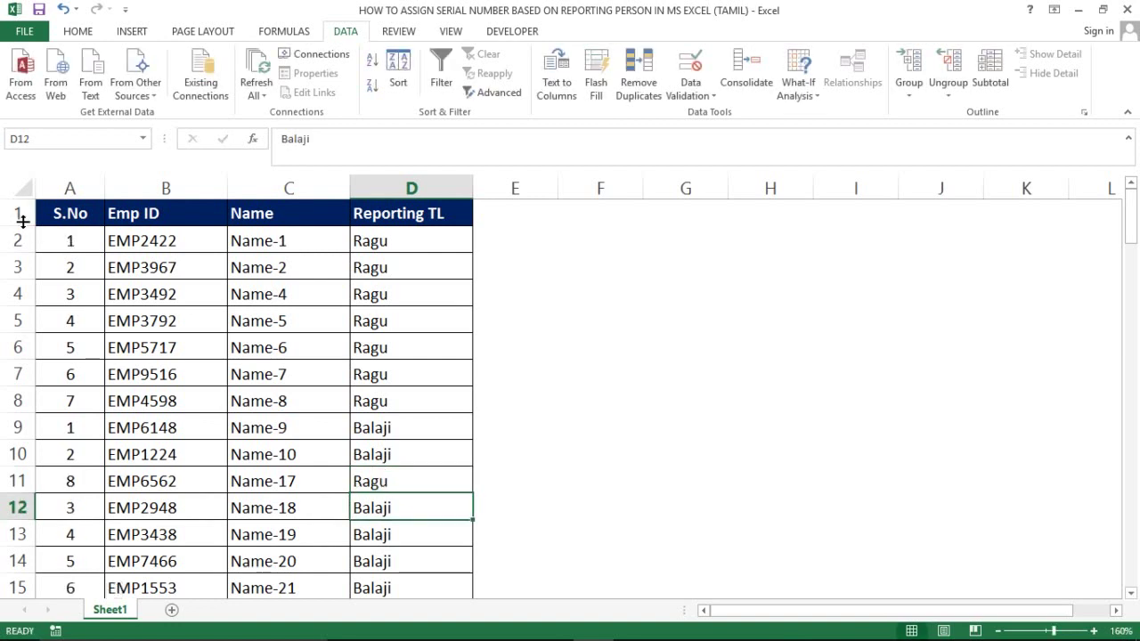
{"action": "left_click", "coordinate": [81, 394]}
{"action": "key", "text": "shift+space"}
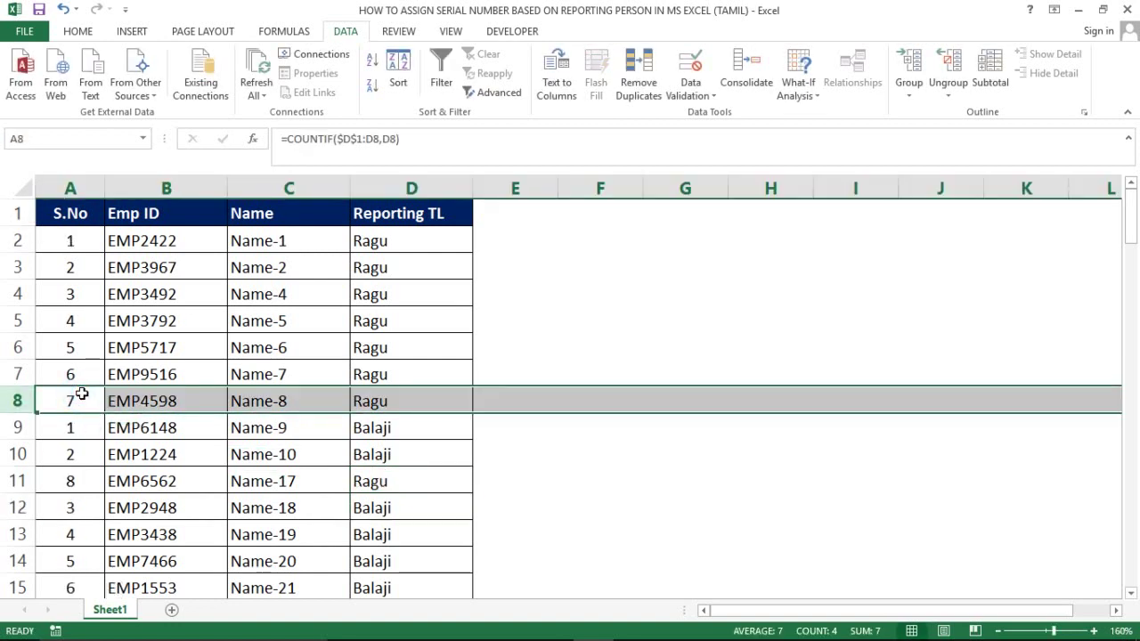
{"action": "left_click", "coordinate": [20, 480]}
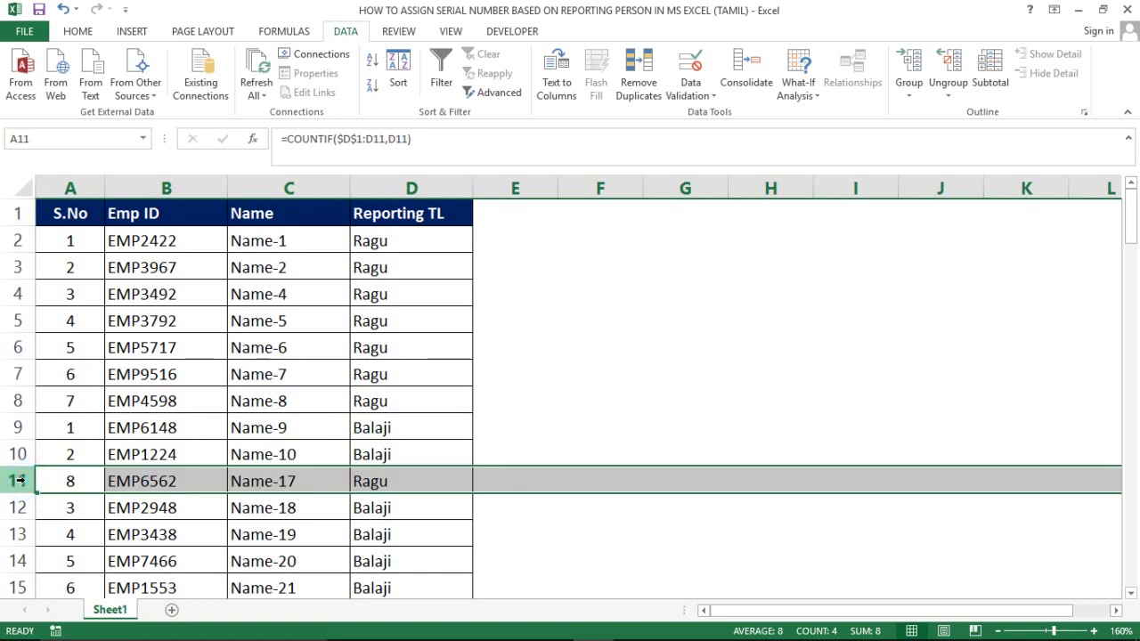
{"action": "left_click", "coordinate": [70, 433]}
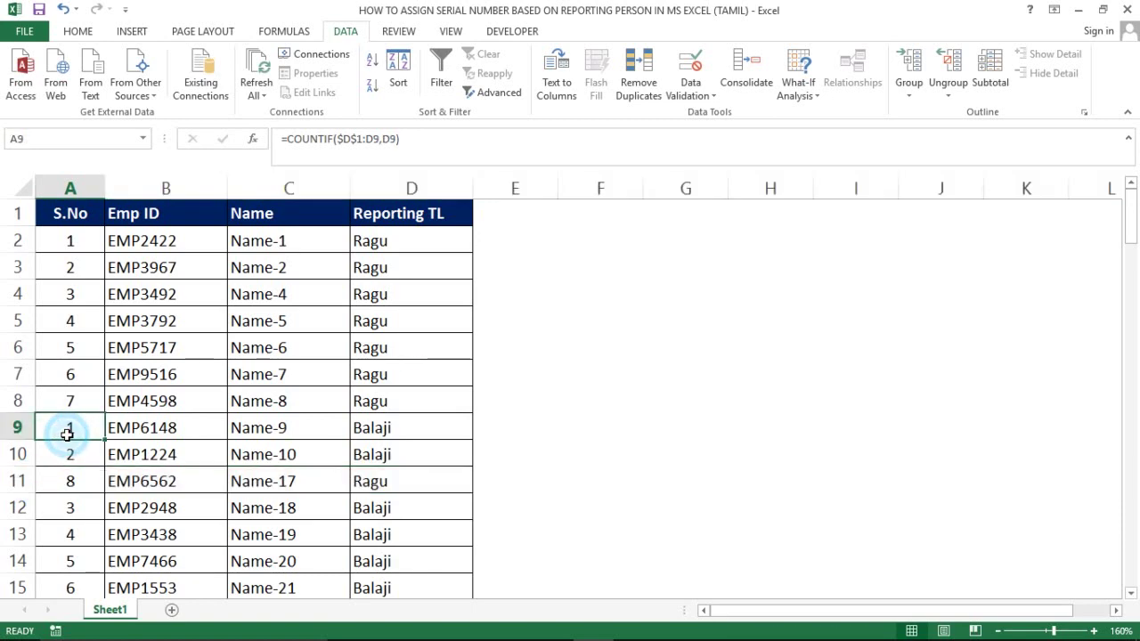
{"action": "key", "text": "ctrl+z"}
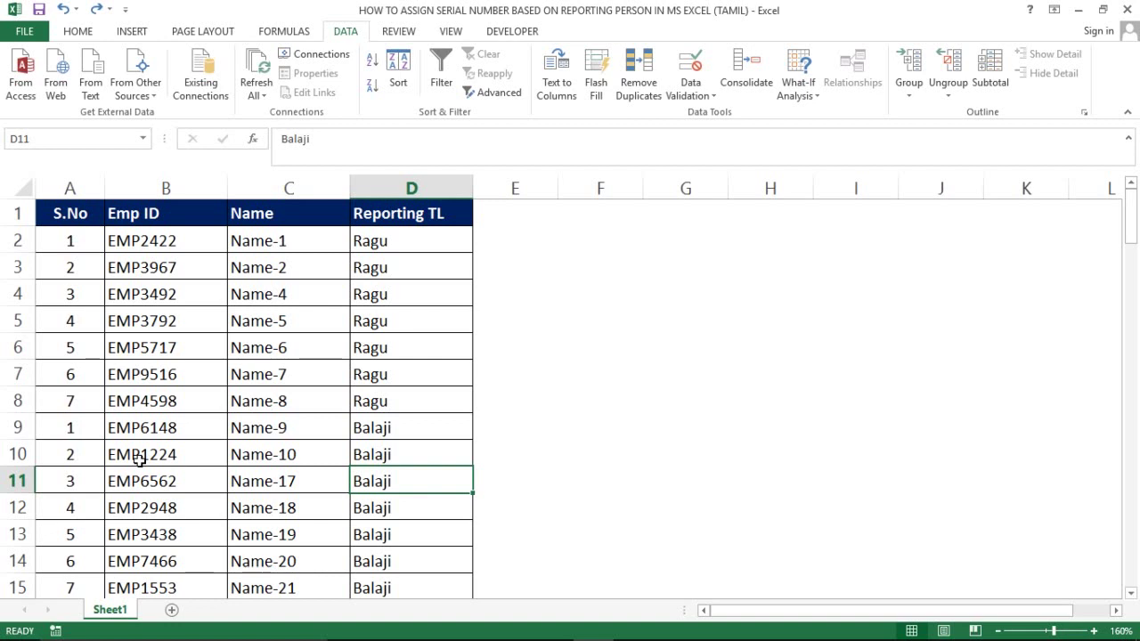
- Set row 9's Reporting TL to Ragu, making it Ragu's serial 8
{"action": "left_click", "coordinate": [330, 445]}
{"action": "key", "text": "ctrl+Up"}
{"action": "key", "text": "Down"}
{"action": "key", "text": "Down"}
{"action": "key", "text": "Down"}
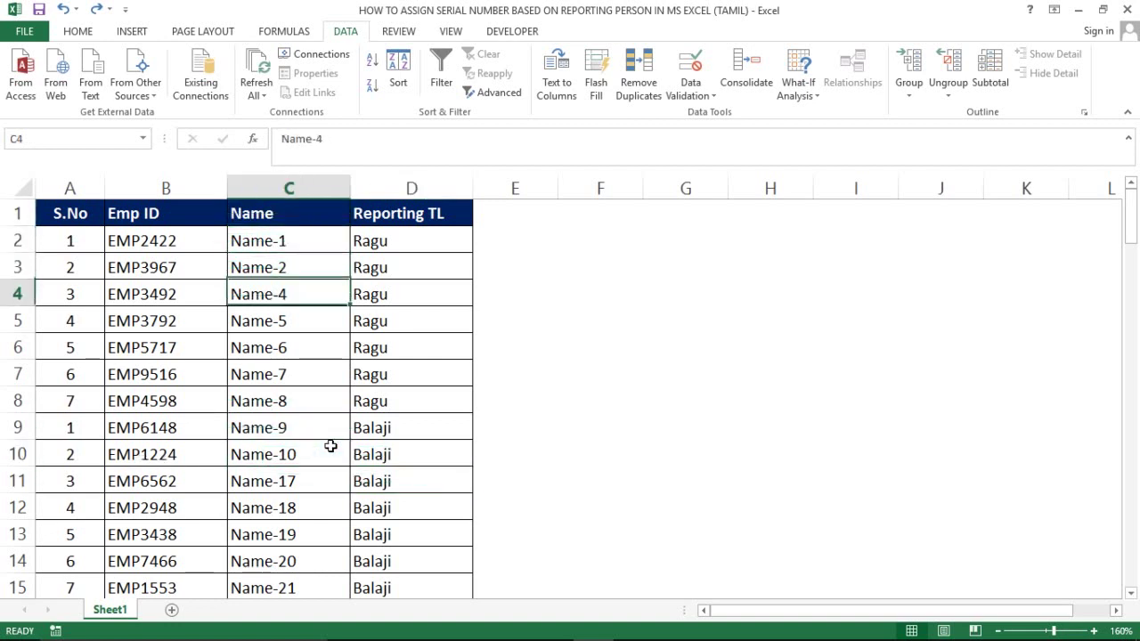
{"action": "key", "text": "Down"}
{"action": "key", "text": "Down"}
{"action": "key", "text": "Down"}
{"action": "key", "text": "Down"}
{"action": "key", "text": "Right"}
{"action": "type", "text": "Ra"}
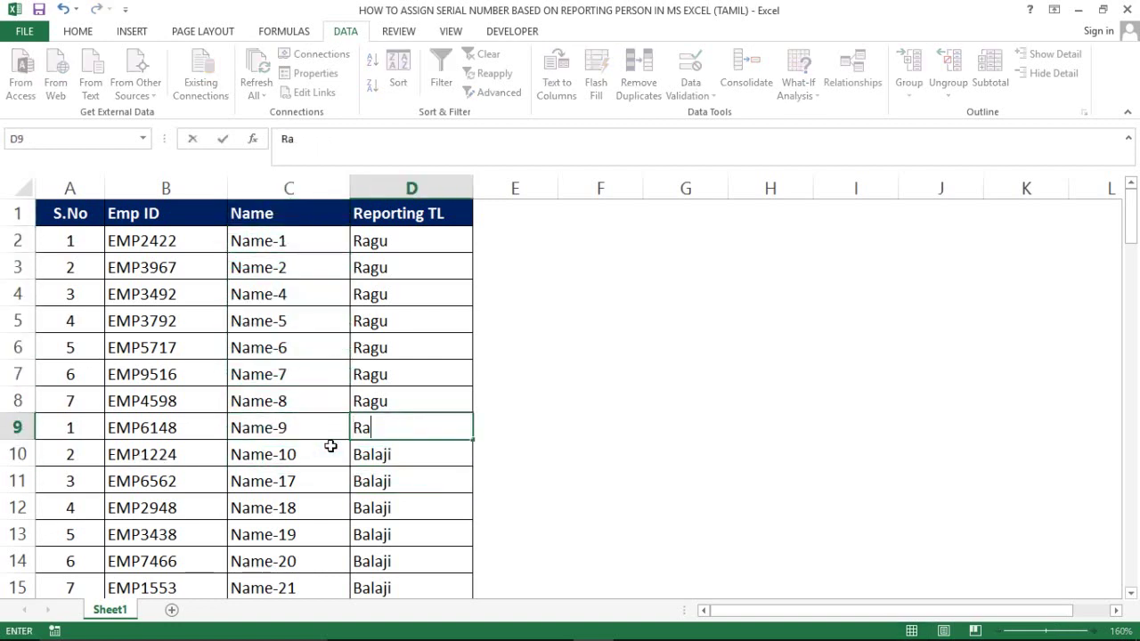
{"action": "type", "text": "gu"}
{"action": "key", "text": "Return"}
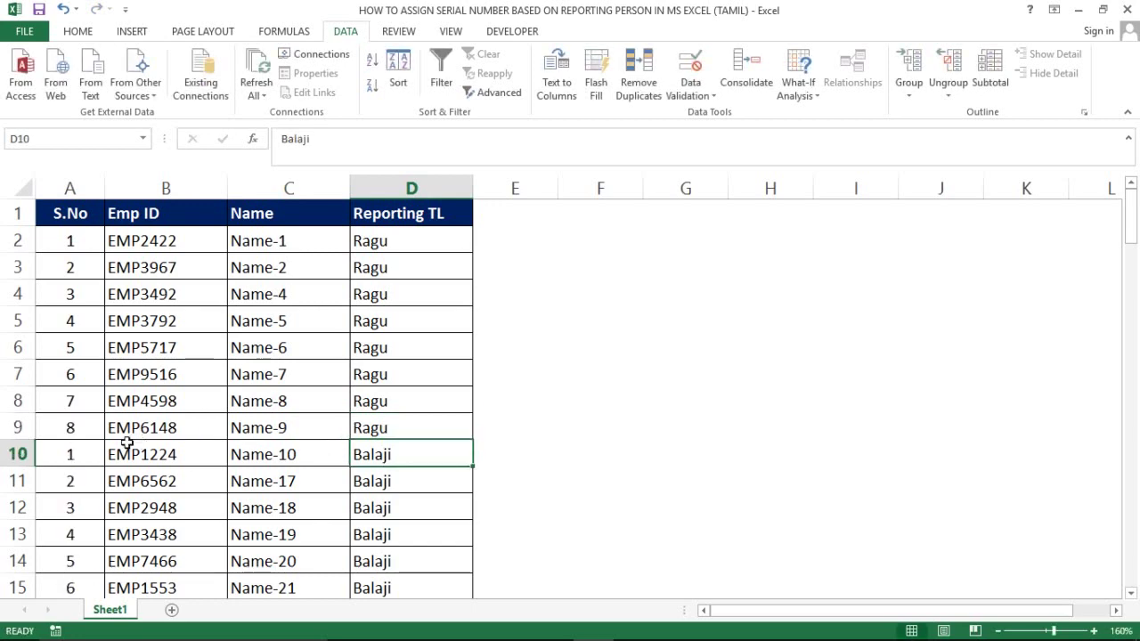
{"action": "left_click", "coordinate": [67, 426]}
{"action": "key", "text": "ctrl+shift+Up"}
{"action": "key", "text": "shift+Down"}
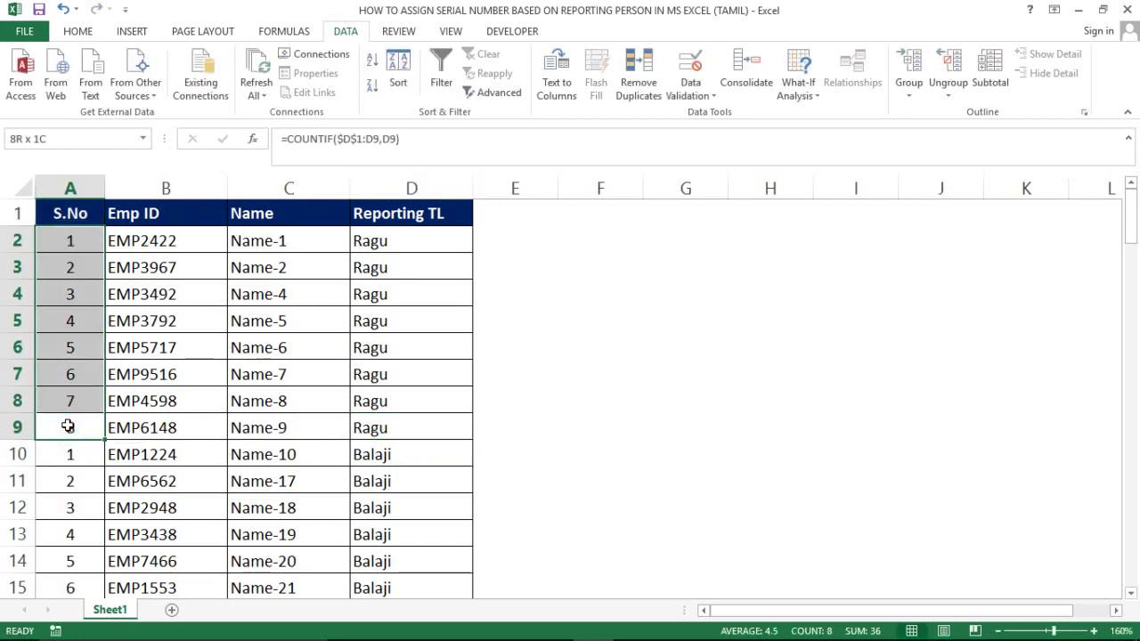
{"action": "key", "text": "Down"}
{"action": "key", "text": "Down"}
{"action": "key", "text": "shift+Down"}
{"action": "key", "text": "shift+Down"}
{"action": "key", "text": "shift+Down"}
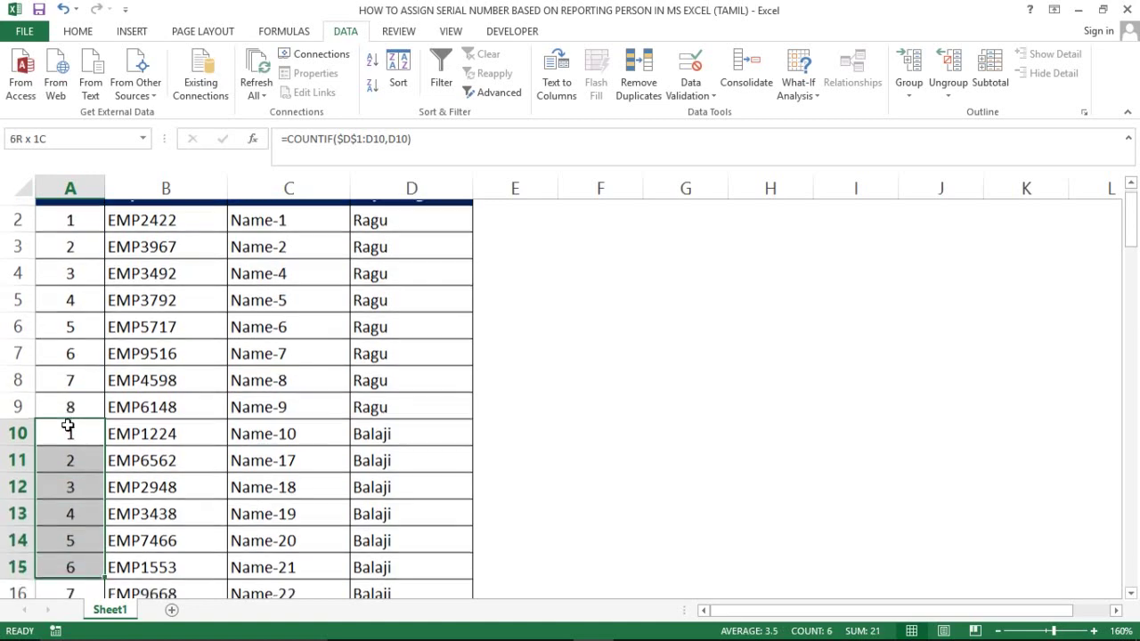
{"action": "key", "text": "shift+Down"}
{"action": "key", "text": "shift+Down"}
{"action": "key", "text": "shift+Down"}
{"action": "key", "text": "shift+Down"}
{"action": "key", "text": "shift+Down"}
{"action": "key", "text": "shift+Down"}
{"action": "key", "text": "ctrl+Home"}
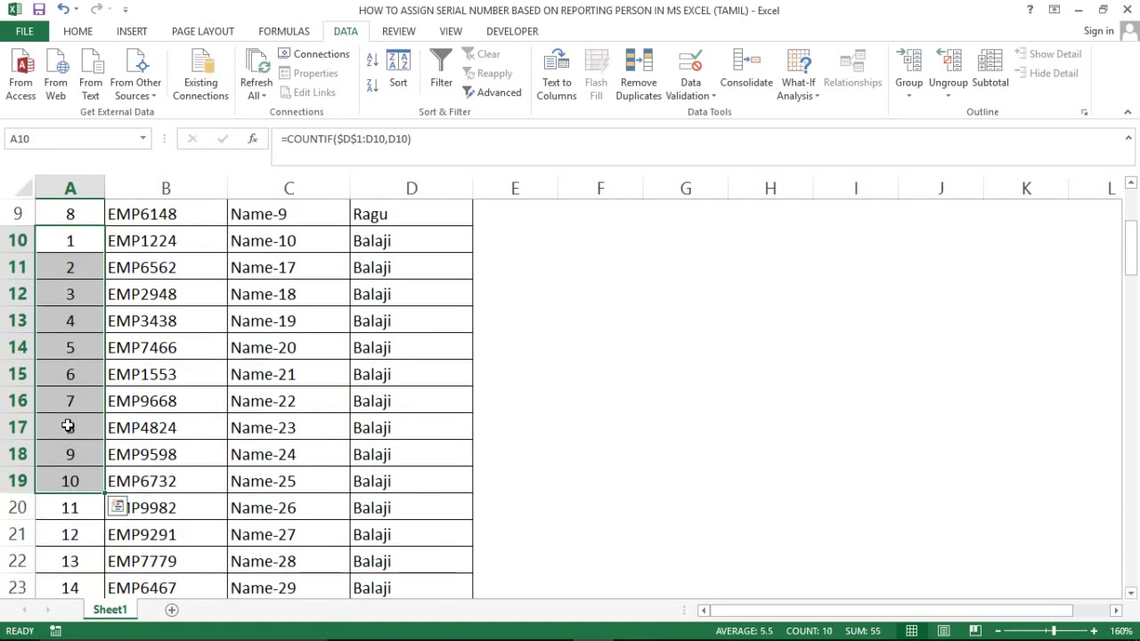
{"action": "key", "text": "Down"}
{"action": "key", "text": "shift+Down"}
{"action": "key", "text": "shift+Down"}
{"action": "key", "text": "shift+Down"}
{"action": "key", "text": "shift+Down"}
{"action": "key", "text": "shift+Down"}
{"action": "key", "text": "shift+Down"}
{"action": "key", "text": "shift+Down"}
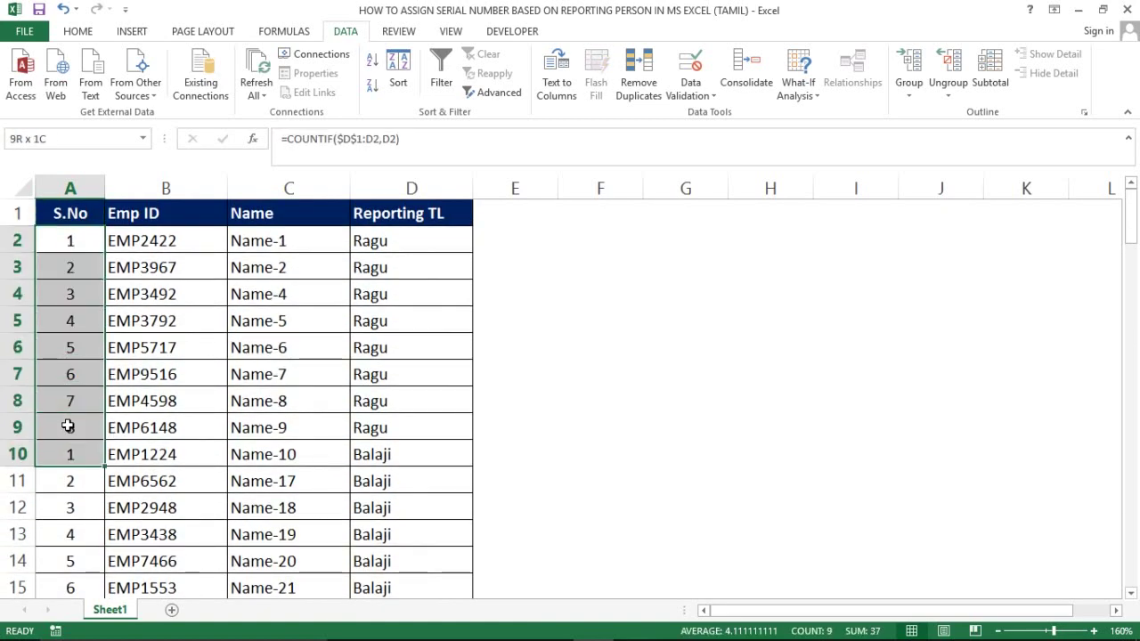
{"action": "key", "text": "shift+Up"}
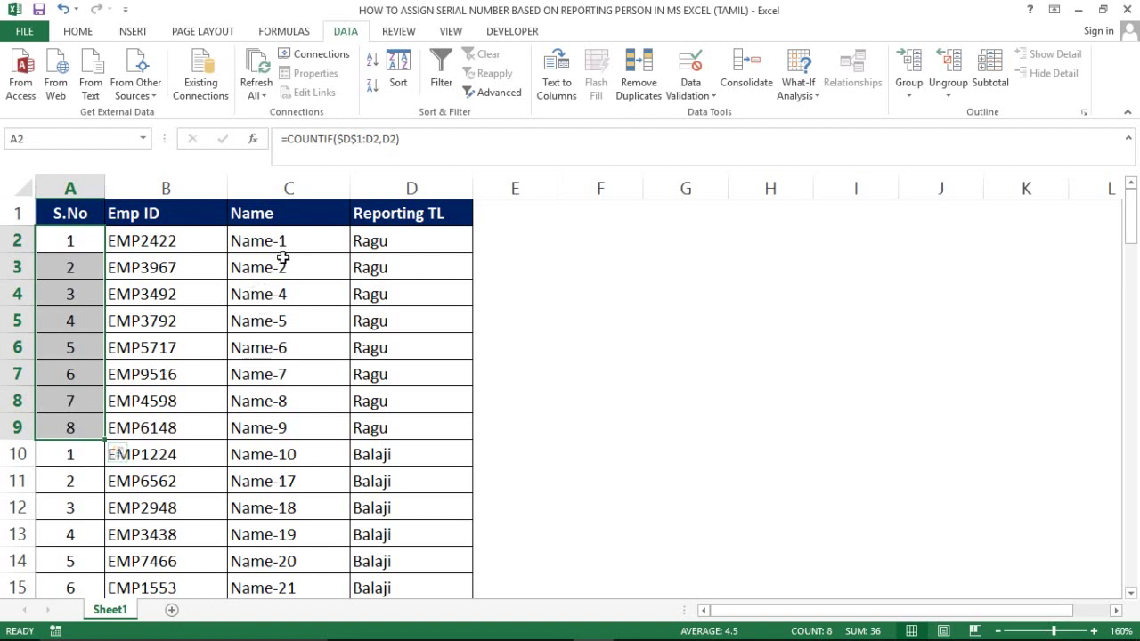
{"action": "left_click", "coordinate": [77, 236]}
{"action": "key", "text": "shift+Down"}
{"action": "key", "text": "shift+Down"}
{"action": "key", "text": "shift+Down"}
{"action": "key", "text": "shift+Down"}
{"action": "key", "text": "shift+Down"}
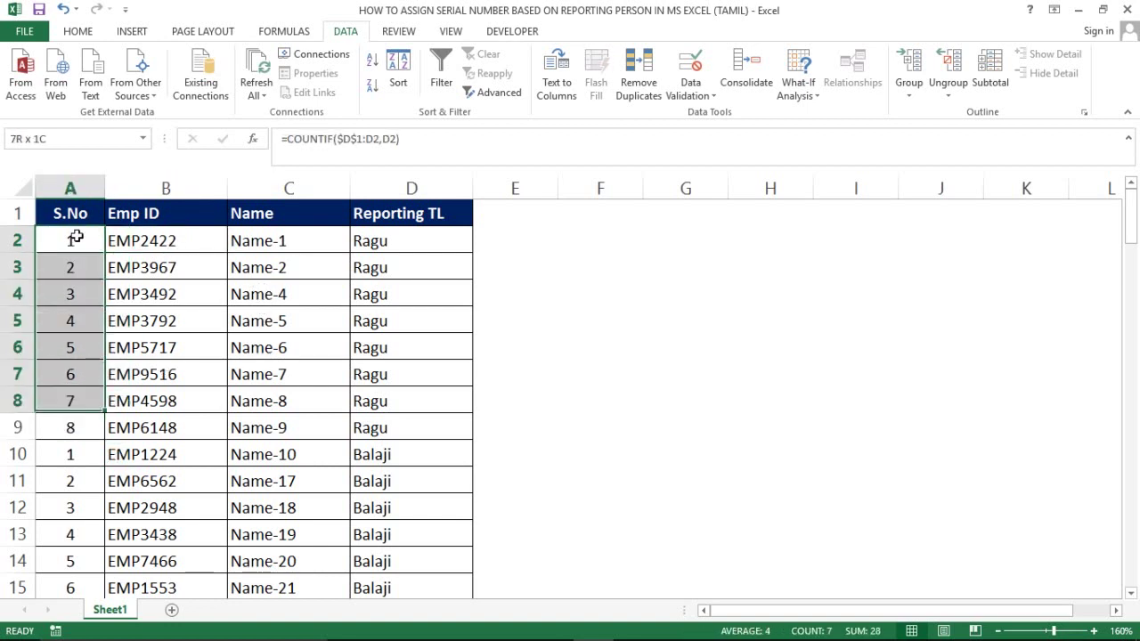
{"action": "key", "text": "shift+Down"}
{"action": "key", "text": "shift+Down"}
{"action": "key", "text": "Down"}
{"action": "key", "text": "Down"}
{"action": "key", "text": "Down"}
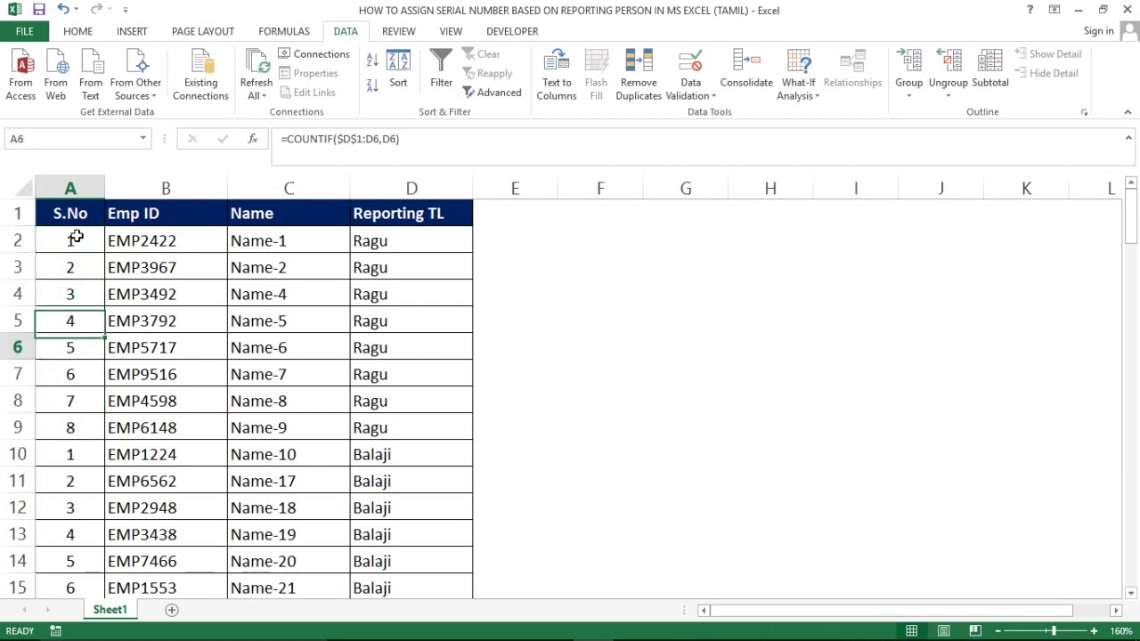
{"action": "key", "text": "Down"}
{"action": "key", "text": "Down"}
{"action": "key", "text": "Down"}
{"action": "key", "text": "Right"}
{"action": "key", "text": "Right"}
{"action": "key", "text": "Right"}
{"action": "key", "text": "Right"}
{"action": "key", "text": "ctrl+Up"}
{"action": "key", "text": "Left"}
{"action": "key", "text": "Down"}
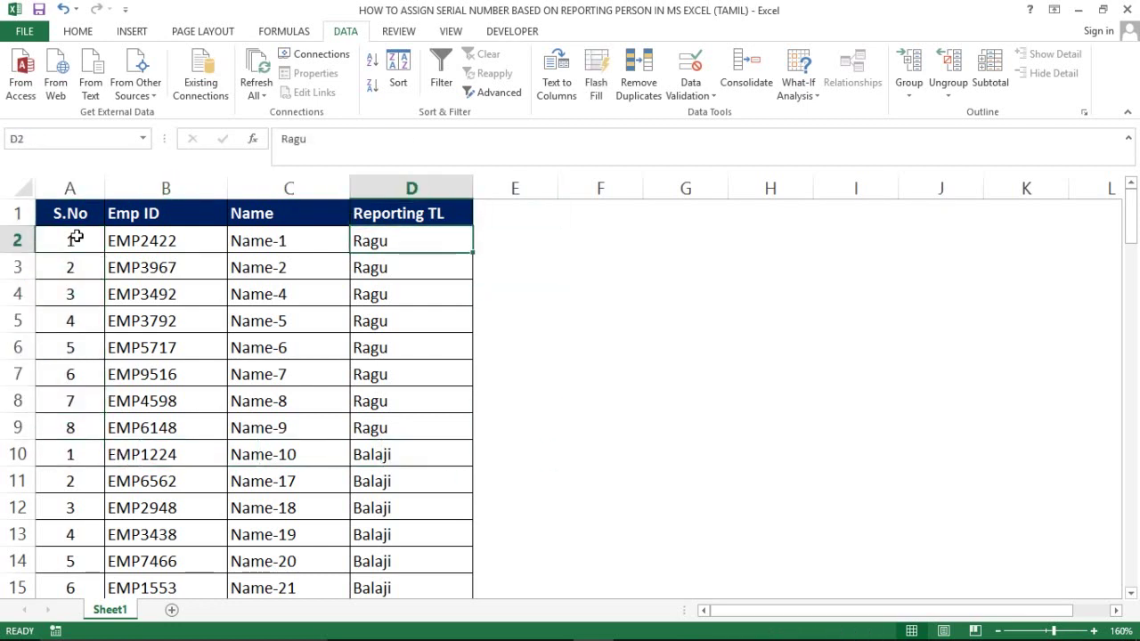
{"action": "key", "text": "Left"}
{"action": "key", "text": "Left"}
{"action": "key", "text": "Left"}
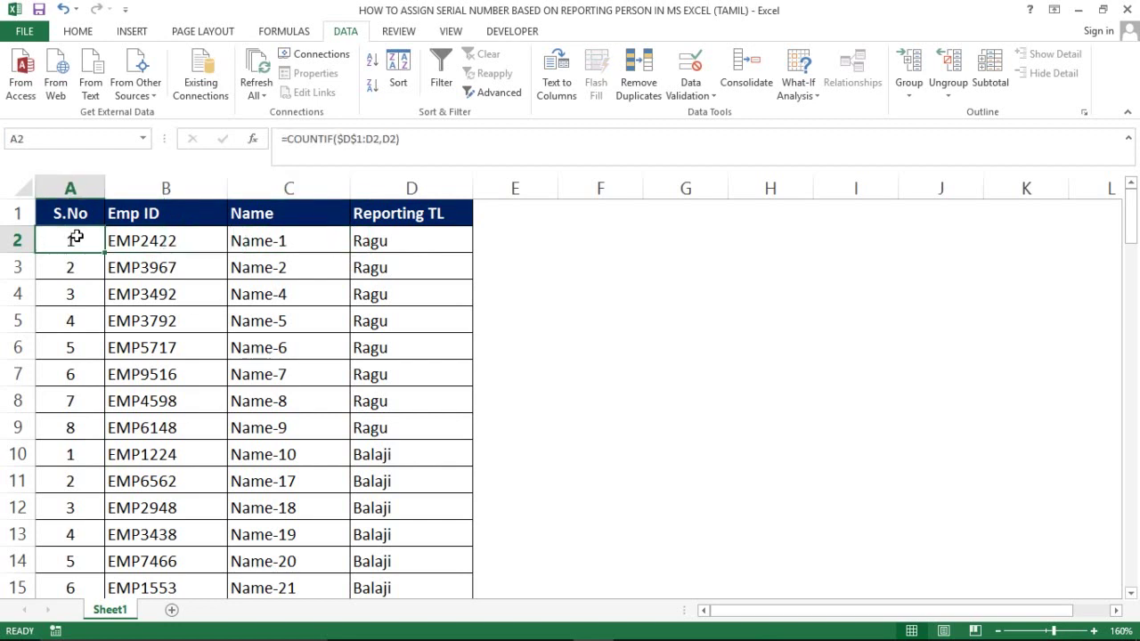
{"action": "key", "text": "F2"}
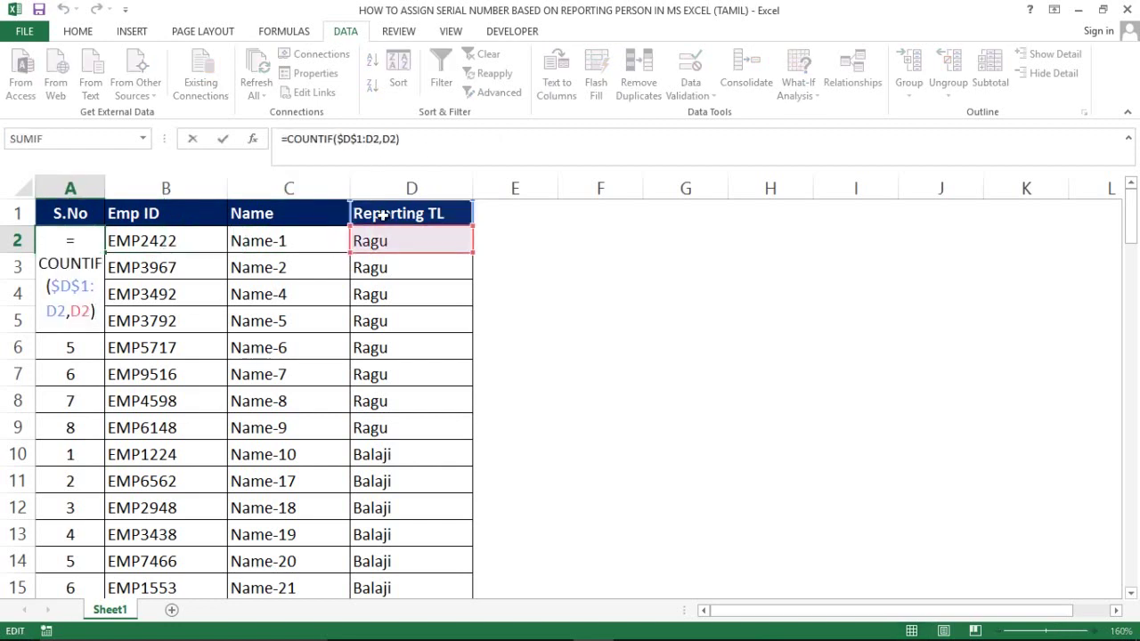
{"action": "key", "text": "Escape"}
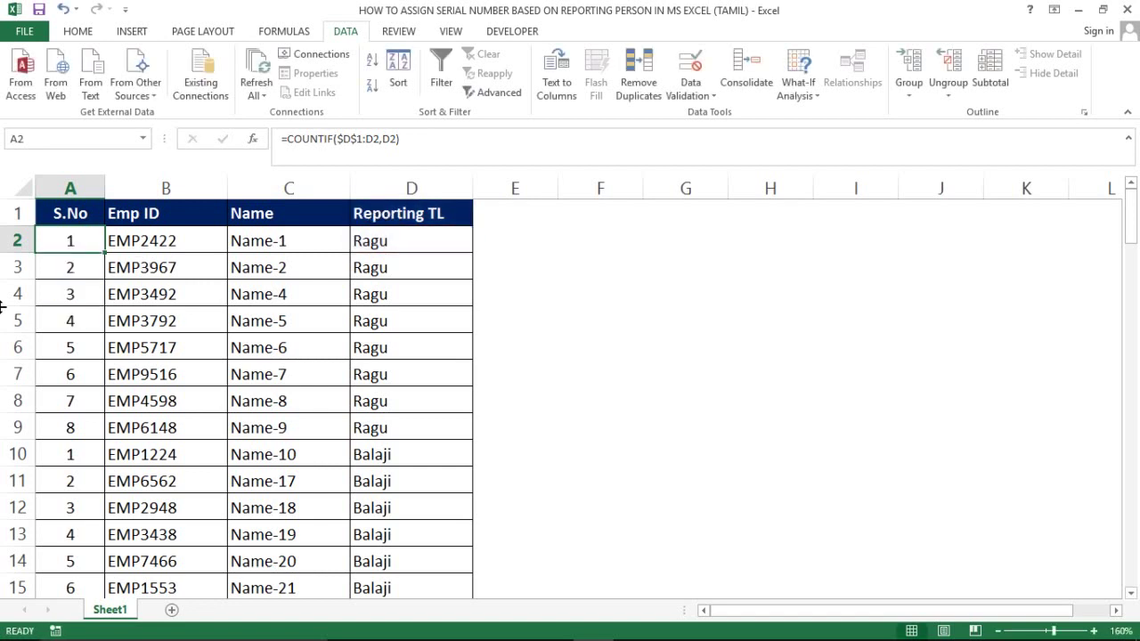
{"action": "left_click", "coordinate": [68, 347]}
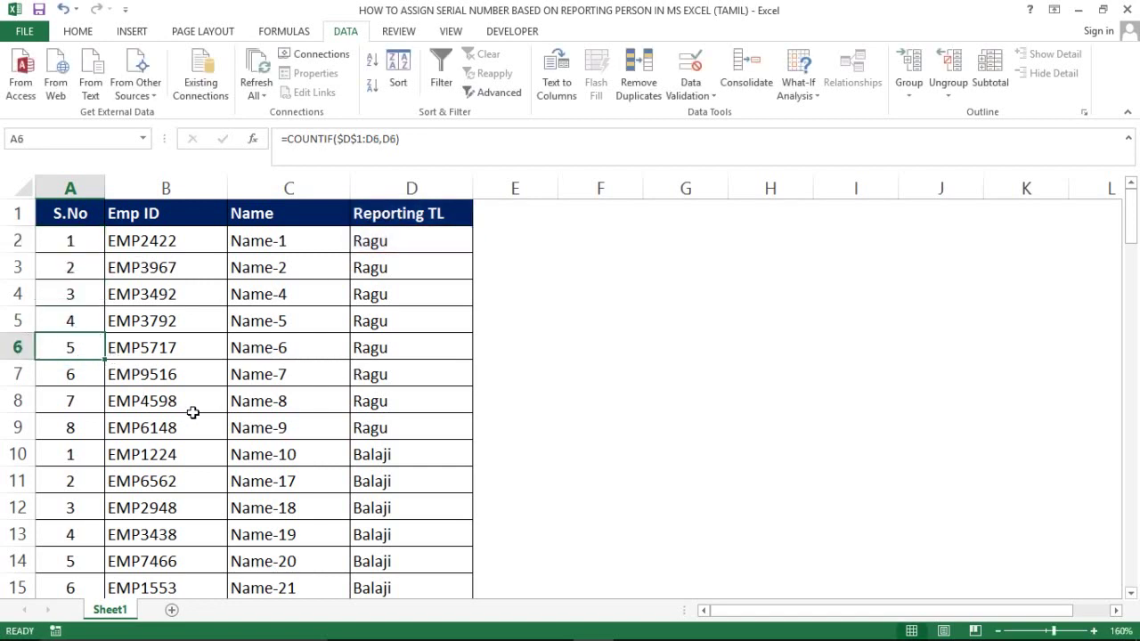
{"action": "key", "text": "F2"}
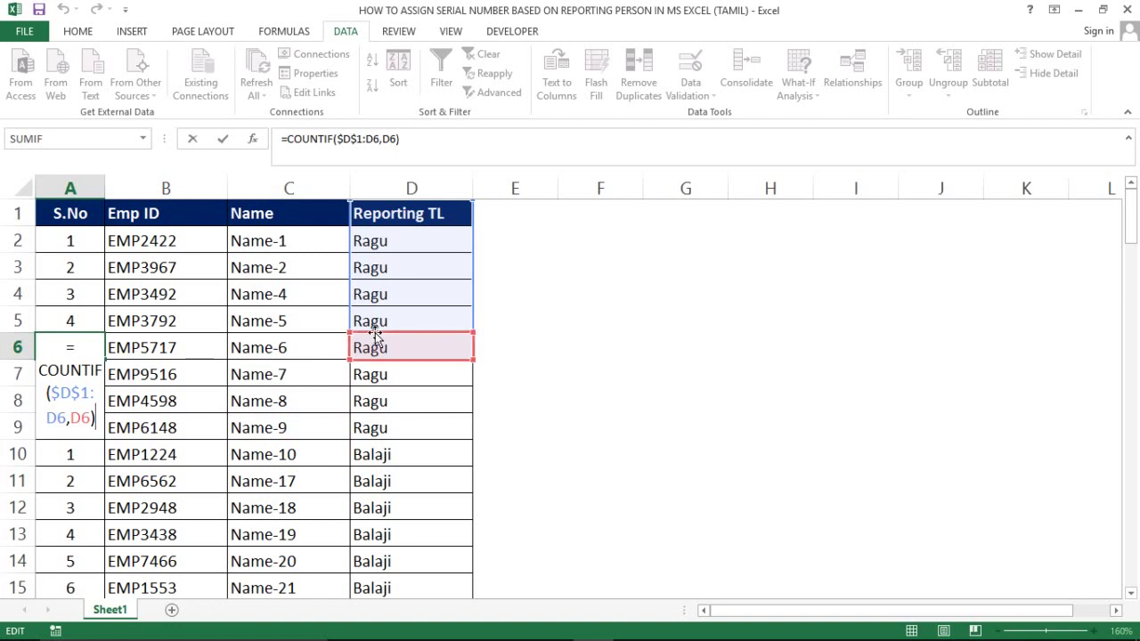
{"action": "left_click_drag", "start_coordinate": [374, 337], "coordinate": [582, 349]}
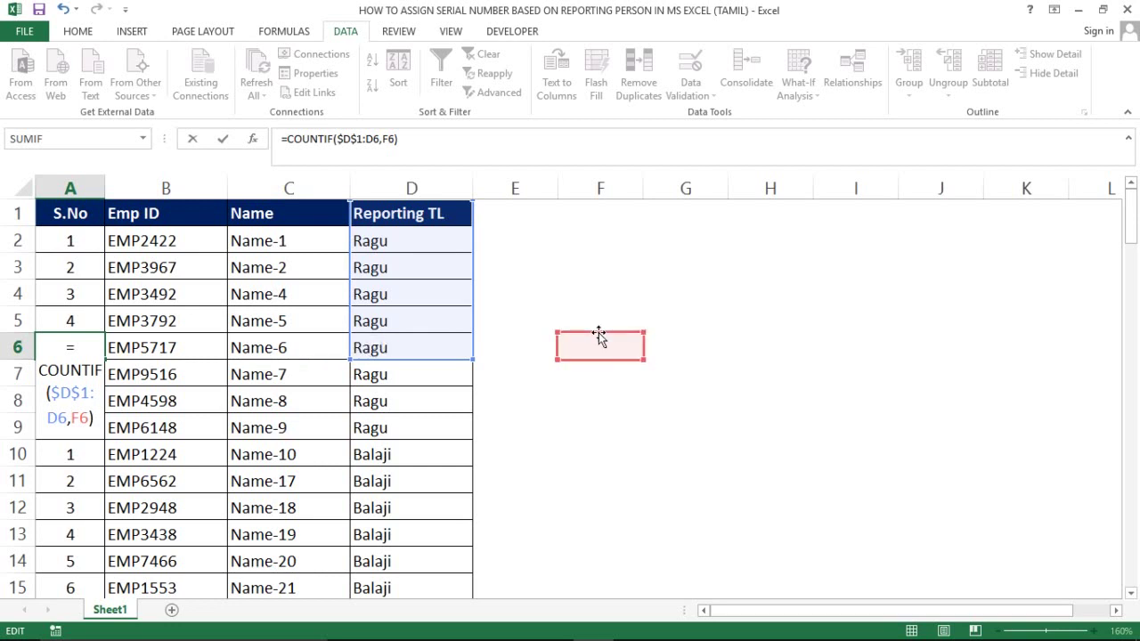
{"action": "mouse_move", "coordinate": [599, 337]}
{"action": "left_mouse_down"}
{"action": "mouse_move", "coordinate": [447, 353]}
{"action": "mouse_move", "coordinate": [488, 363]}
{"action": "left_mouse_up"}
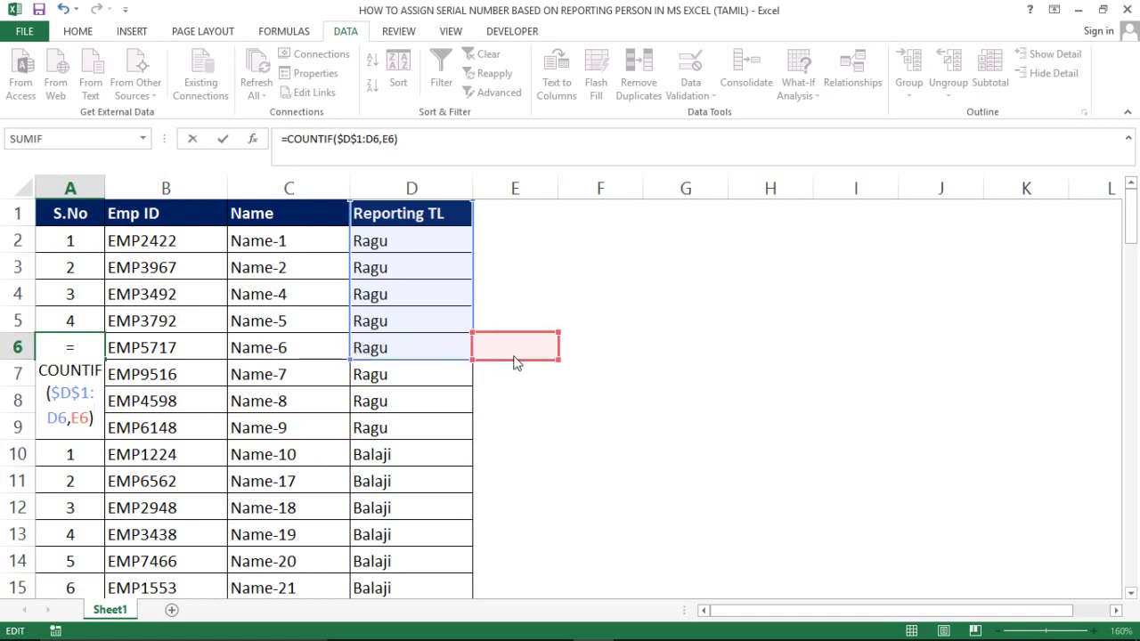
{"action": "mouse_move", "coordinate": [489, 362]}
{"action": "left_mouse_down"}
{"action": "mouse_move", "coordinate": [439, 363]}
{"action": "mouse_move", "coordinate": [492, 372]}
{"action": "left_mouse_up"}
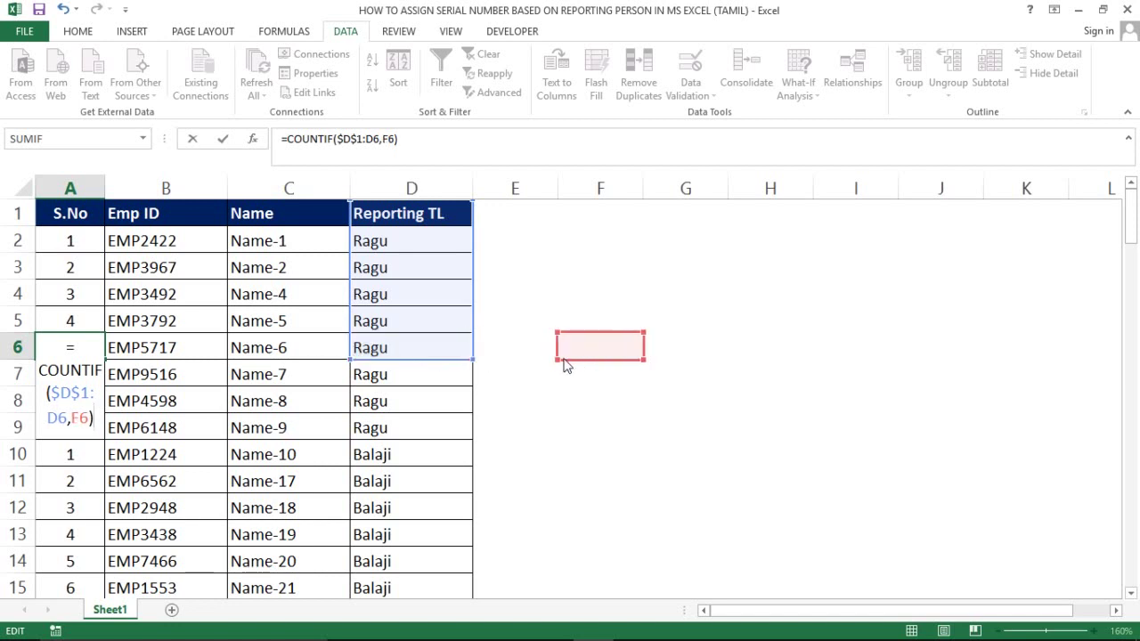
{"action": "left_click_drag", "start_coordinate": [489, 372], "coordinate": [431, 347]}
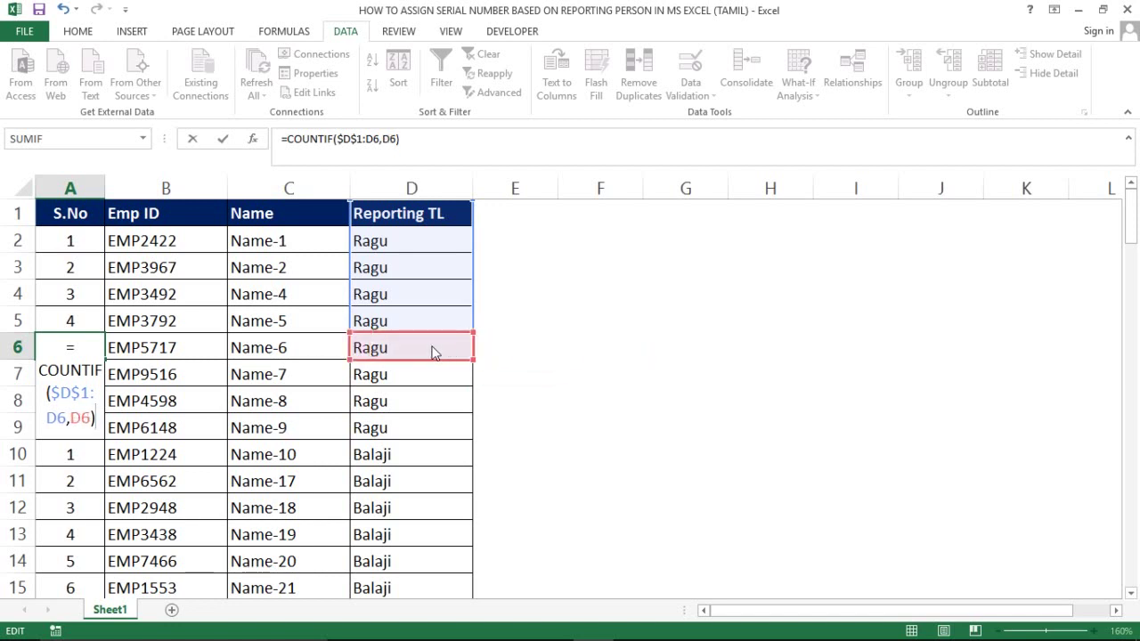
{"action": "key", "text": "Return"}
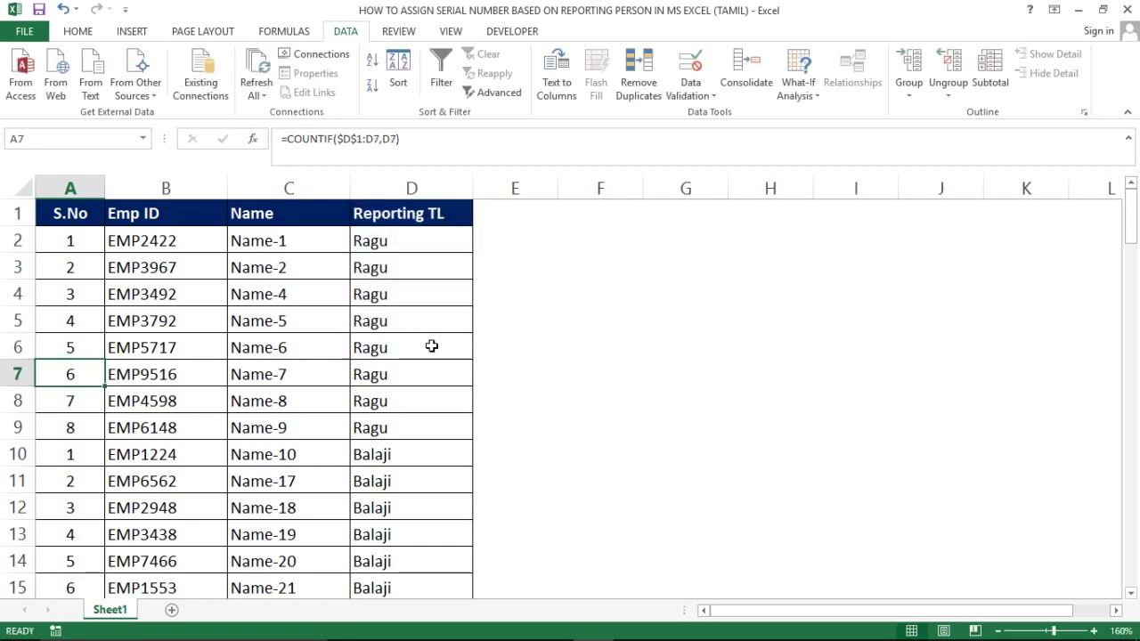
{"action": "left_click", "coordinate": [75, 427]}
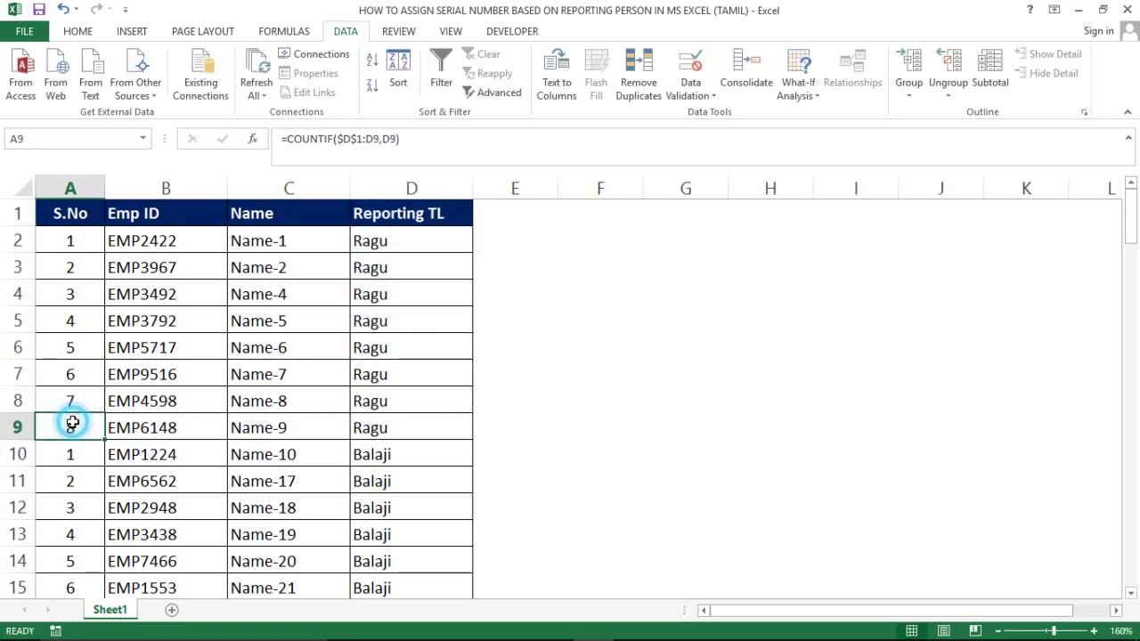
{"action": "left_click", "coordinate": [78, 448]}
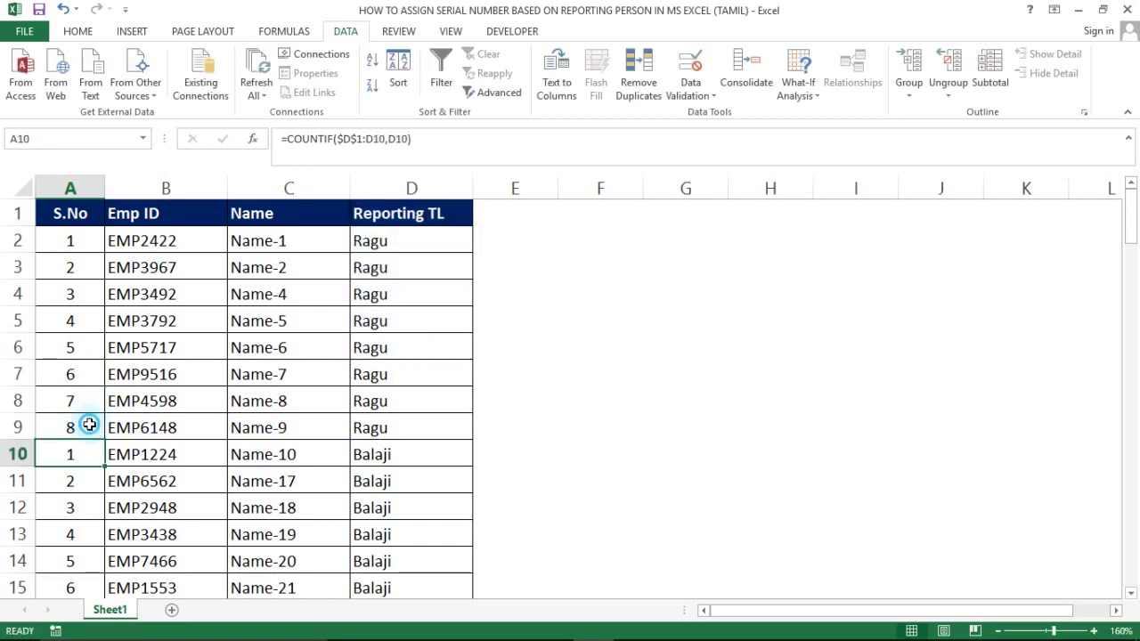
{"action": "left_click", "coordinate": [86, 424]}
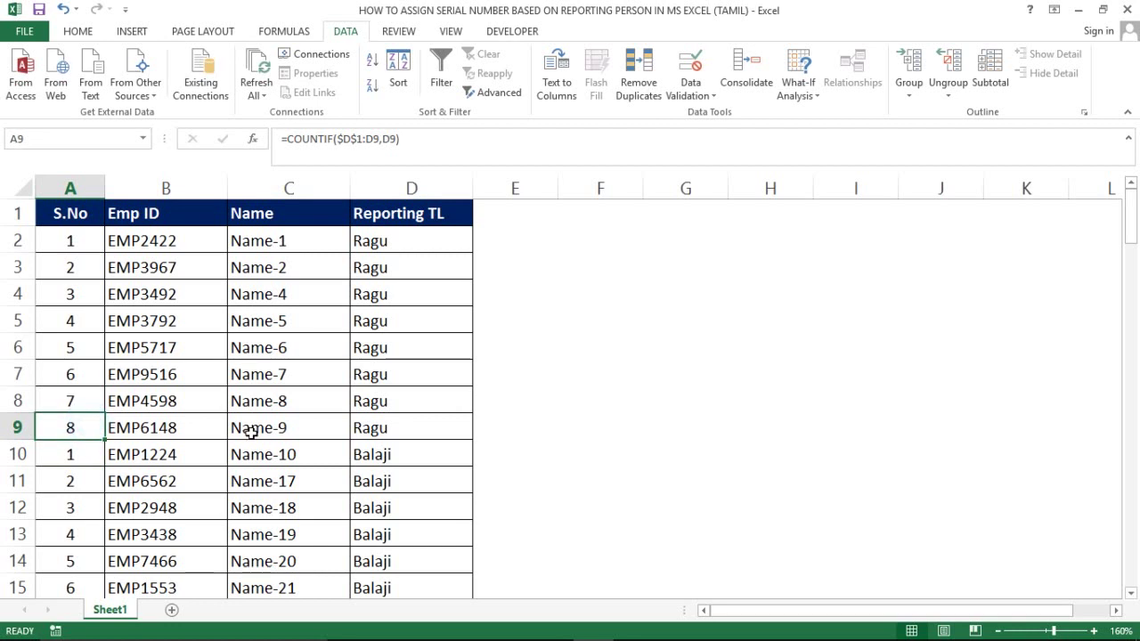
{"action": "left_click", "coordinate": [402, 430]}
{"action": "double_click", "coordinate": [403, 430]}
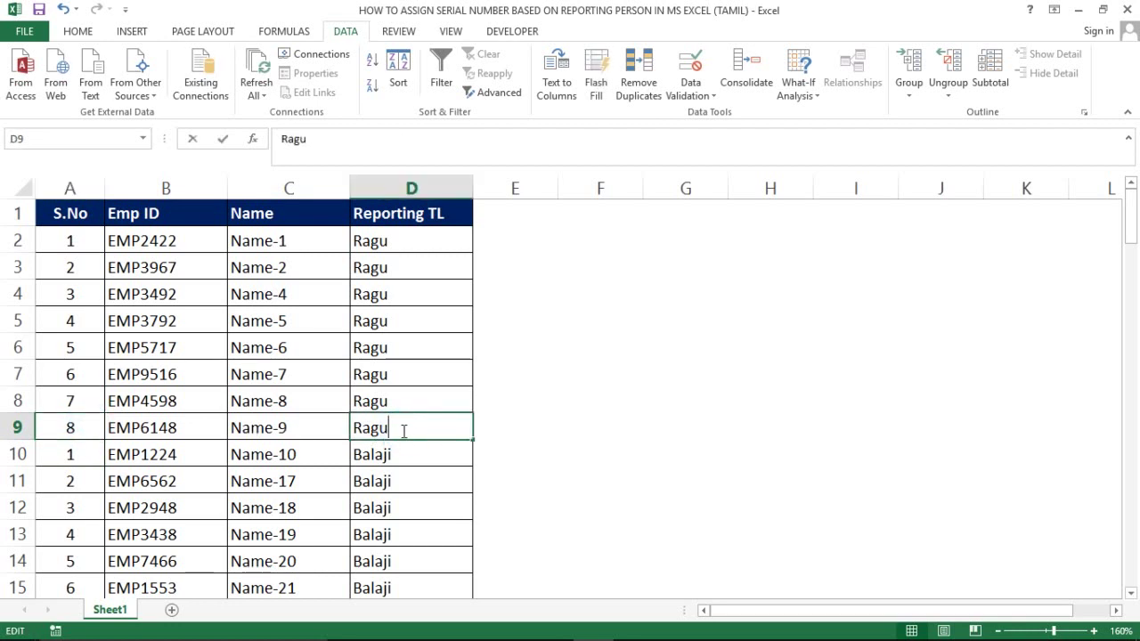
{"action": "key", "text": "Escape"}
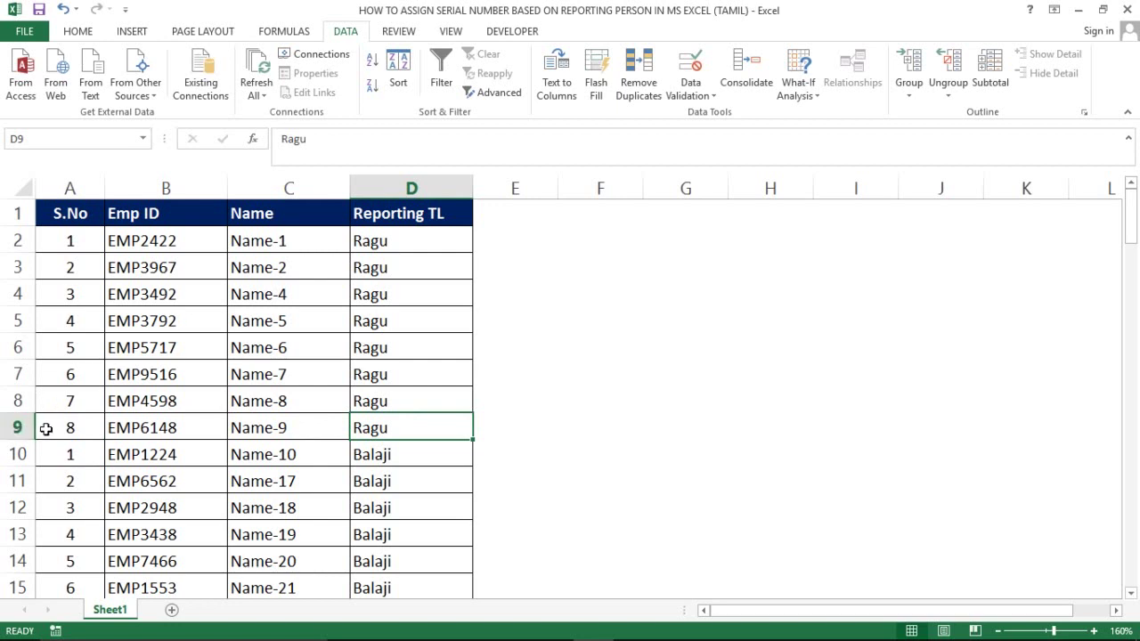
{"action": "left_click", "coordinate": [47, 428]}
{"action": "double_click", "coordinate": [47, 428]}
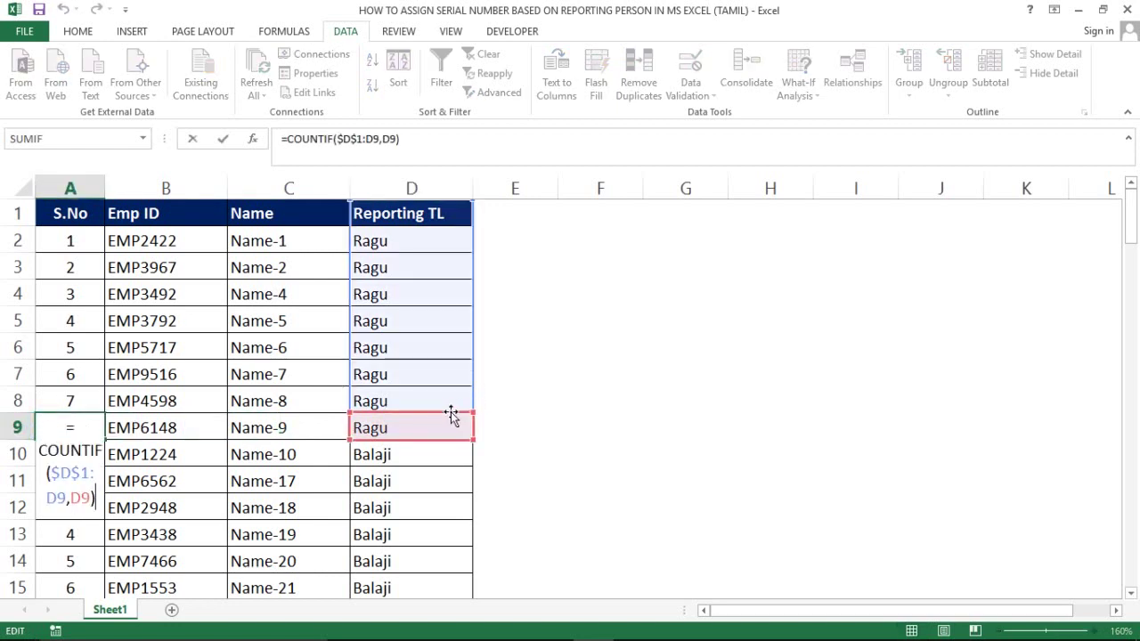
{"action": "left_click_drag", "start_coordinate": [452, 410], "coordinate": [623, 431]}
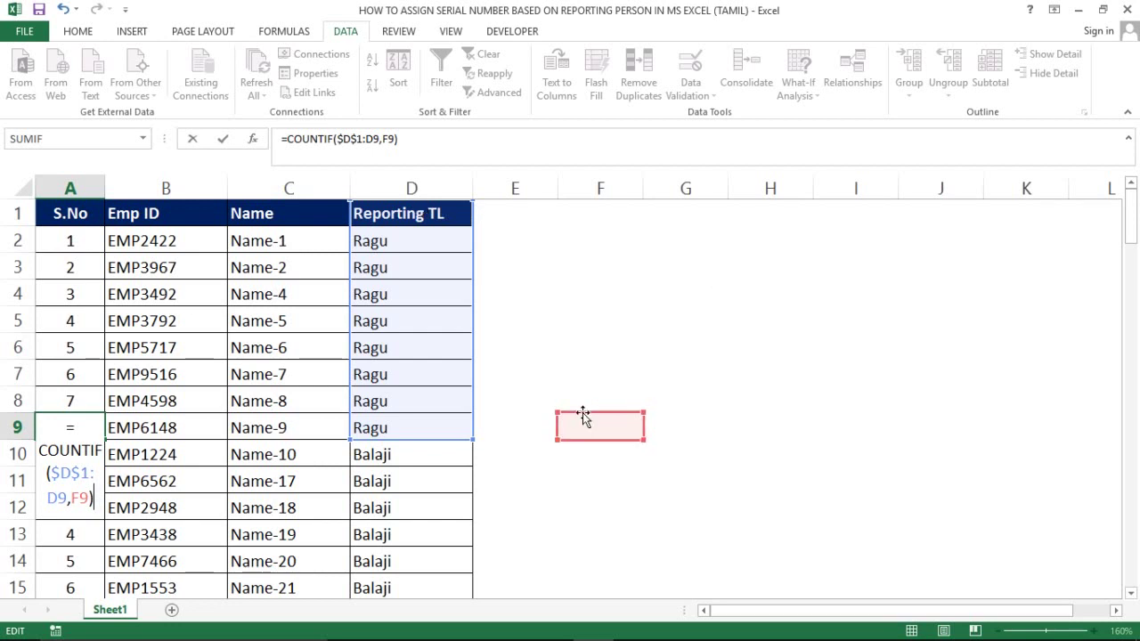
{"action": "mouse_move", "coordinate": [582, 412]}
{"action": "left_mouse_down"}
{"action": "mouse_move", "coordinate": [552, 425]}
{"action": "mouse_move", "coordinate": [454, 425]}
{"action": "left_mouse_up"}
{"action": "key", "text": "Return"}
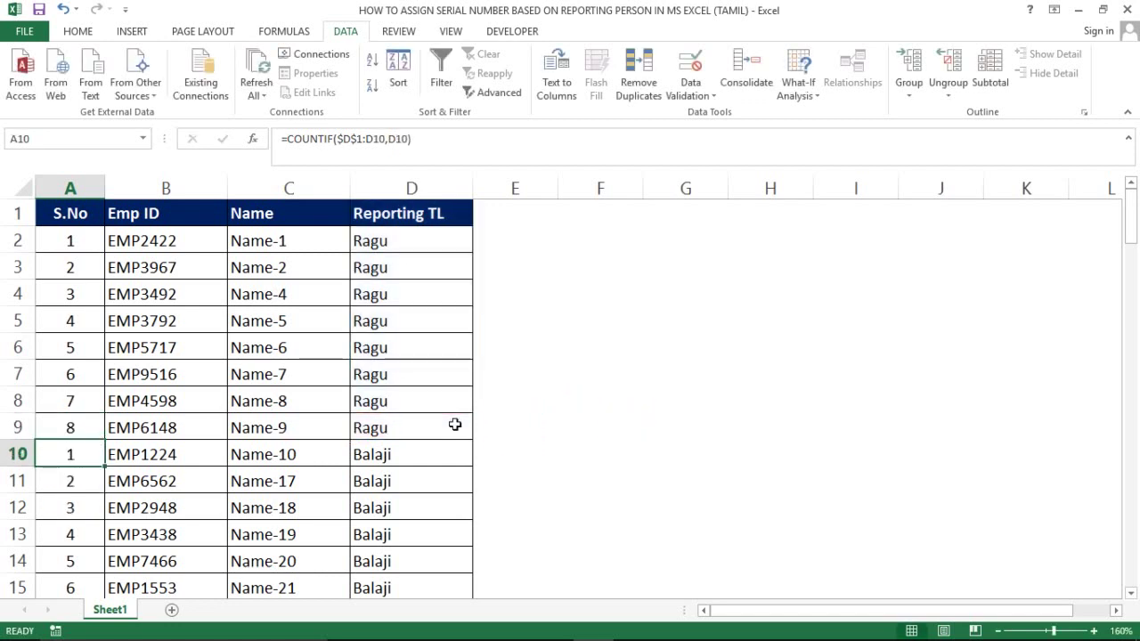
- Check the S.No column runs down to row 89, then move to empty cell E2
{"action": "left_click", "coordinate": [95, 239]}
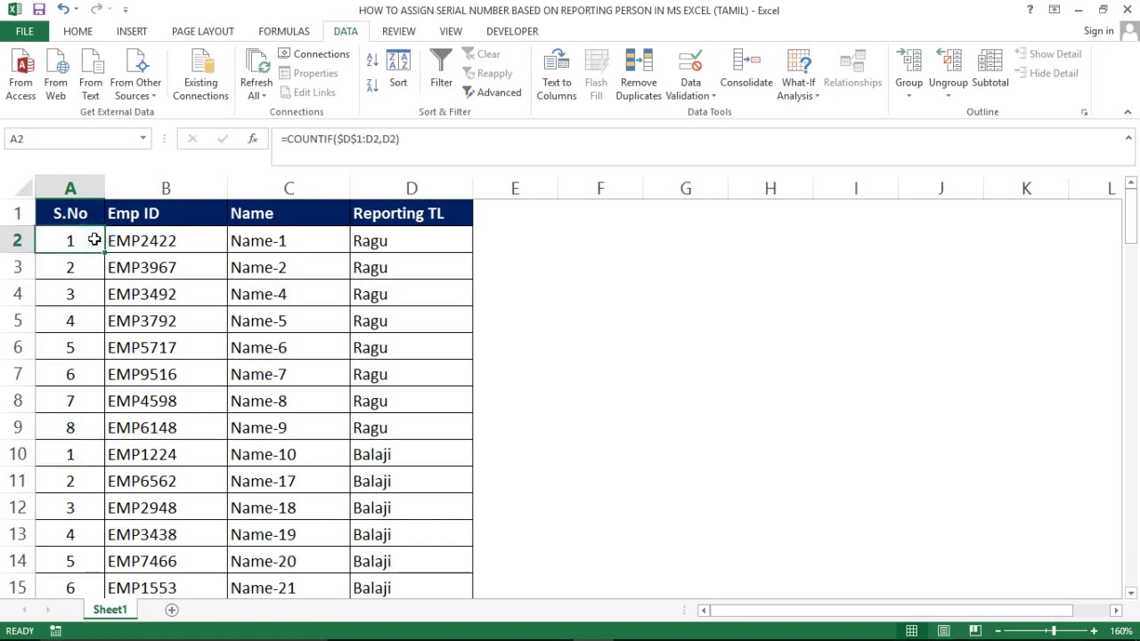
{"action": "key", "text": "ctrl+shift+Down"}
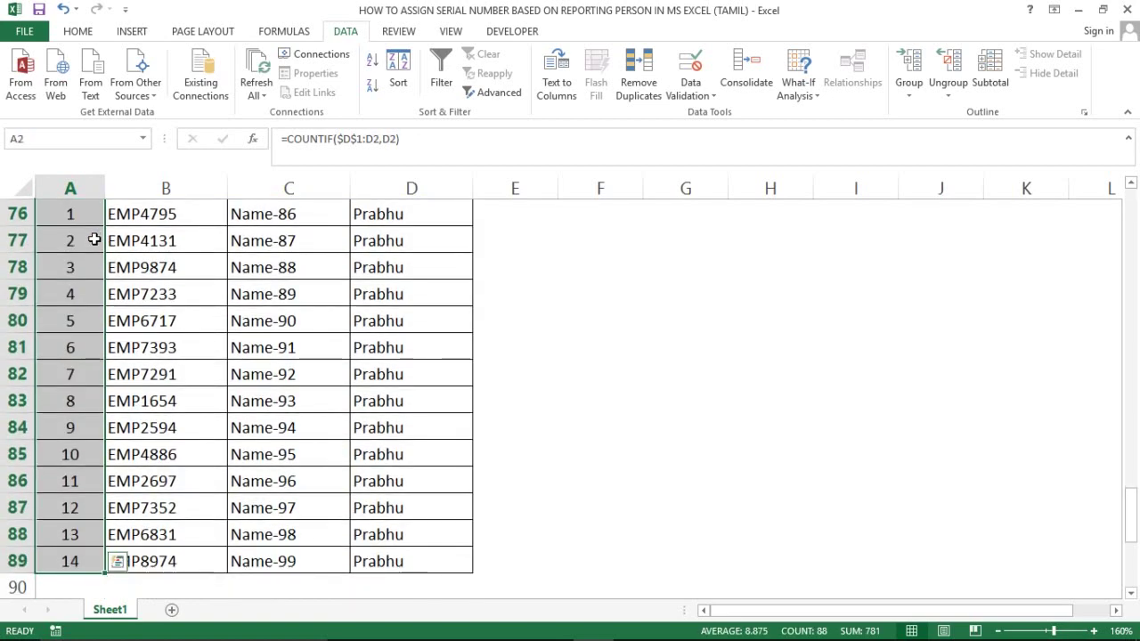
{"action": "key", "text": "ctrl+Home"}
{"action": "key", "text": "Right"}
{"action": "key", "text": "Right"}
{"action": "key", "text": "Right"}
{"action": "key", "text": "Left"}
{"action": "key", "text": "Down"}
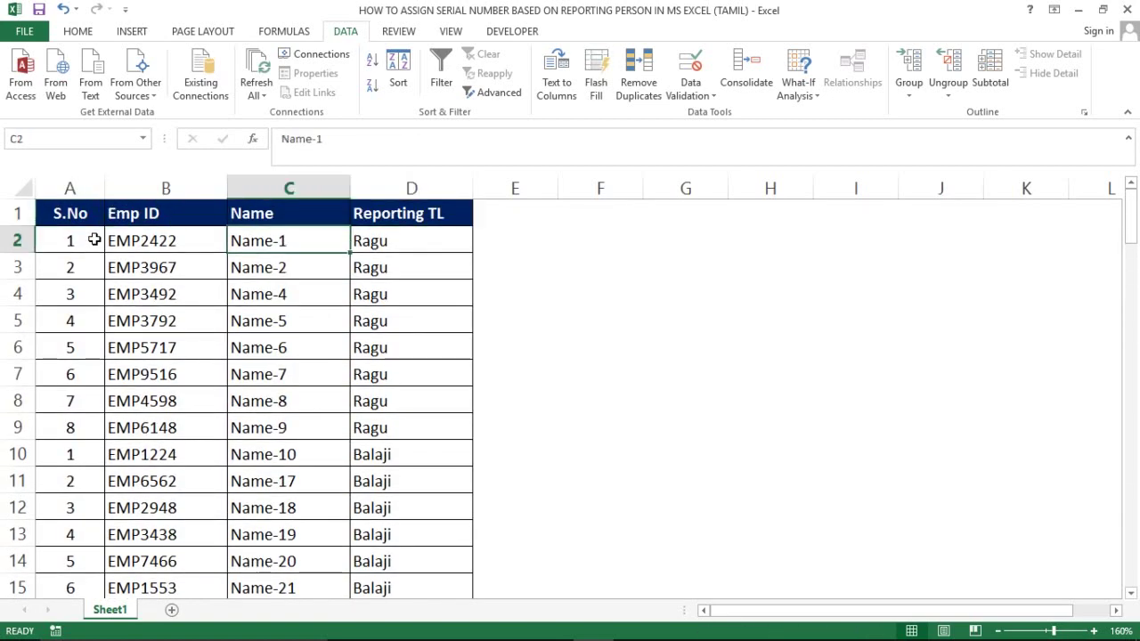
{"action": "key", "text": "Right"}
{"action": "key", "text": "Right"}
{"action": "key", "text": "Right"}
{"action": "key", "text": "Left"}
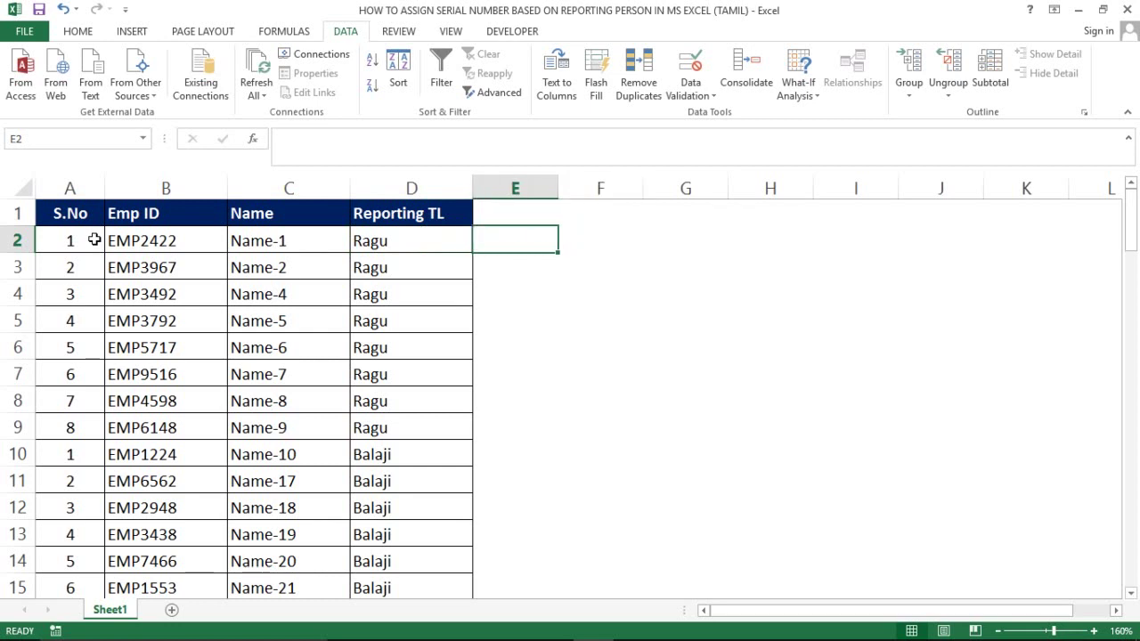
- Enter =COUNTIF(D2:D89,D2) in E2, giving Ragu's total count of 8
{"action": "type", "text": "="}
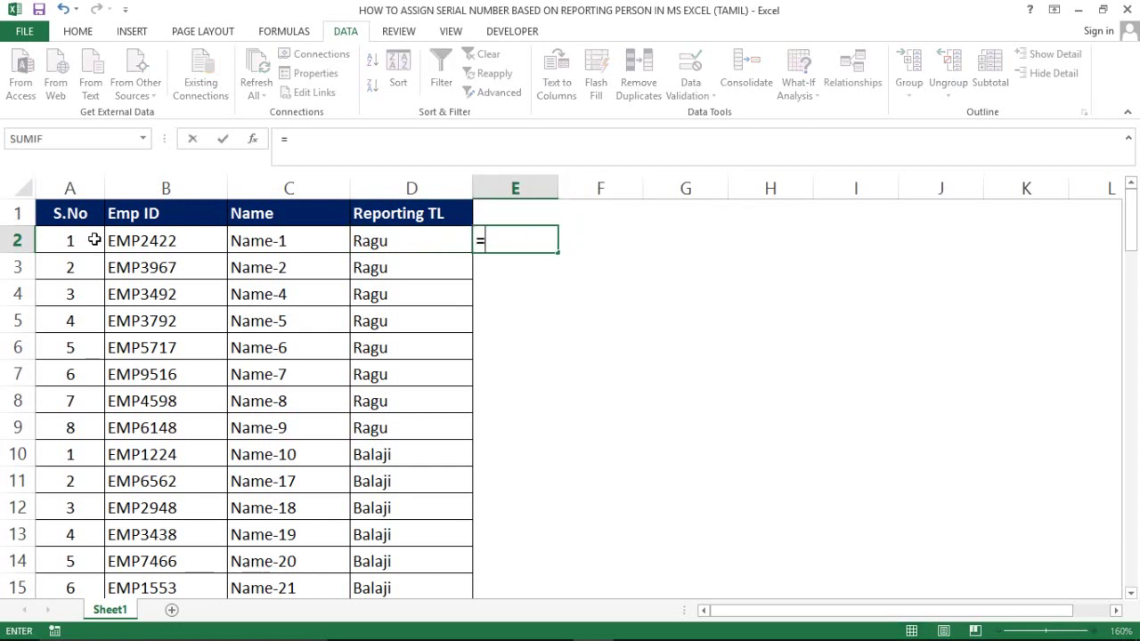
{"action": "type", "text": "cou"}
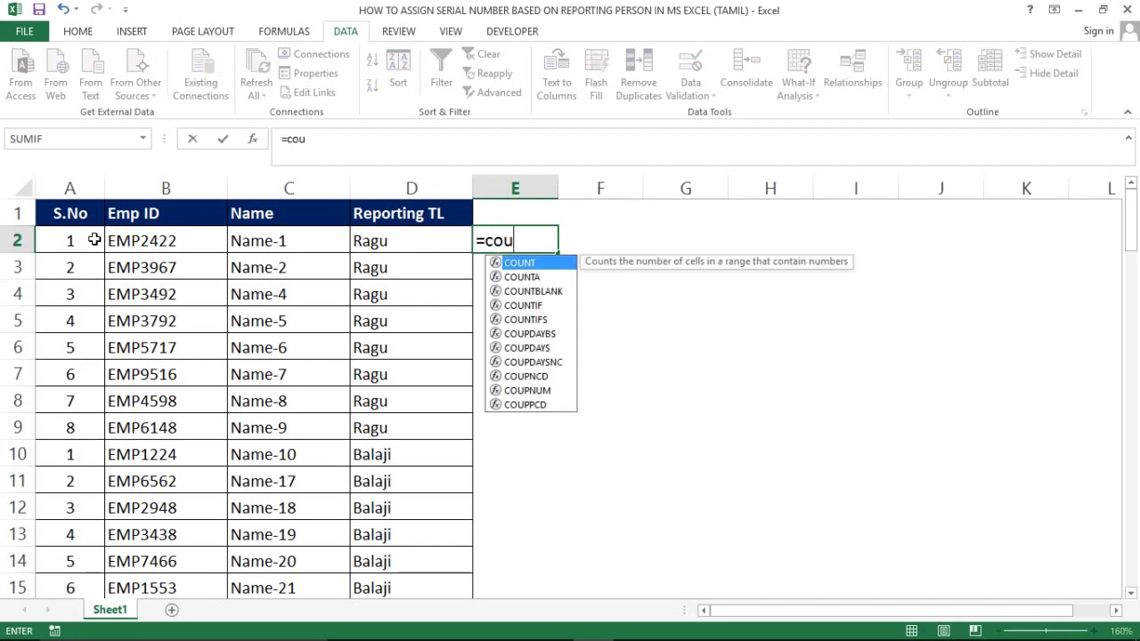
{"action": "type", "text": "ntif"}
{"action": "key", "text": "Tab"}
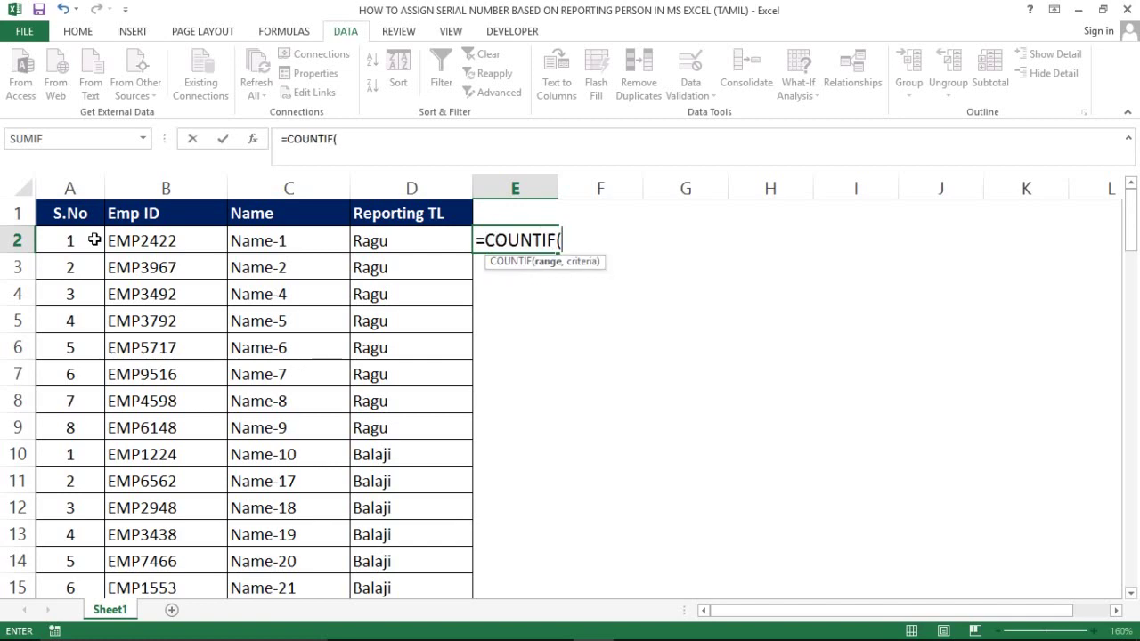
{"action": "key", "text": "Left"}
{"action": "key", "text": "Left"}
{"action": "key", "text": "Right"}
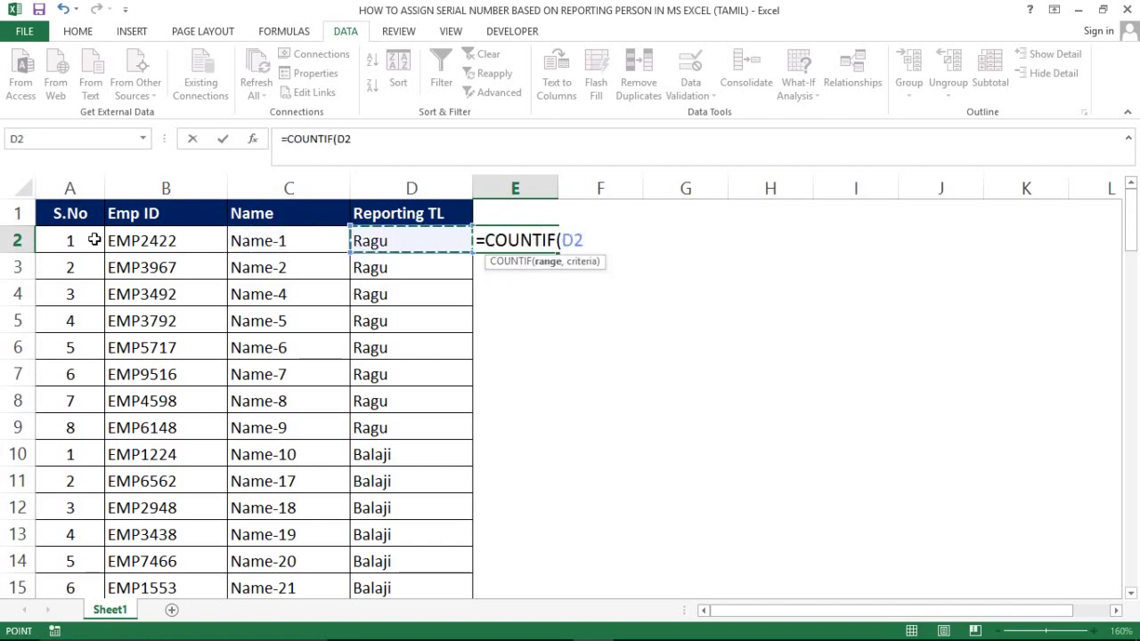
{"action": "key", "text": "ctrl+shift+Down"}
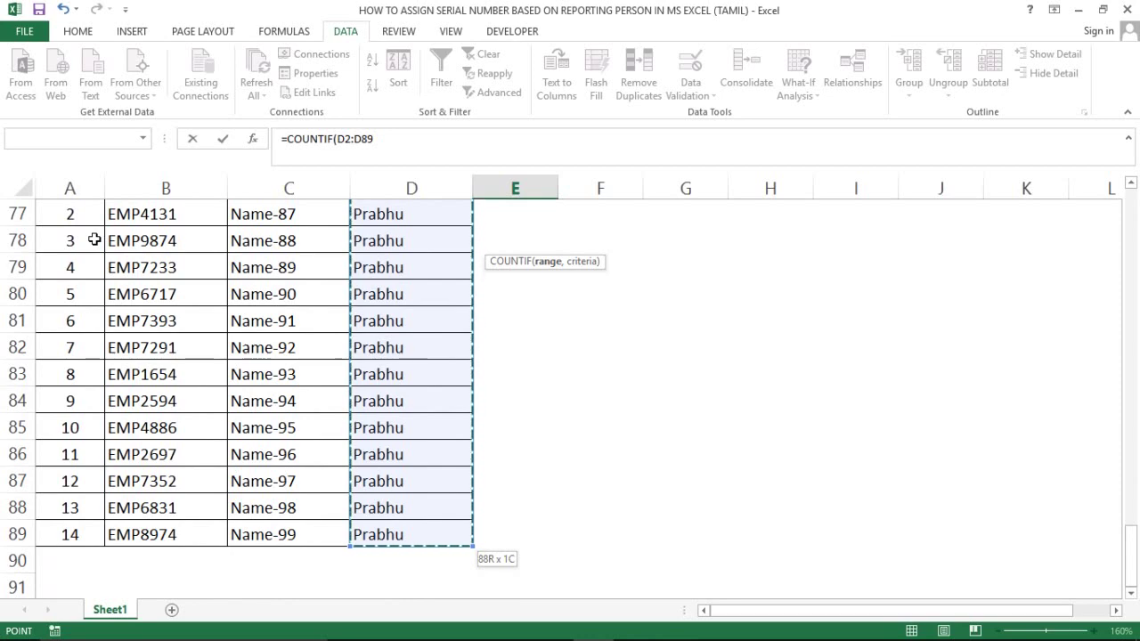
{"action": "type", "text": ","}
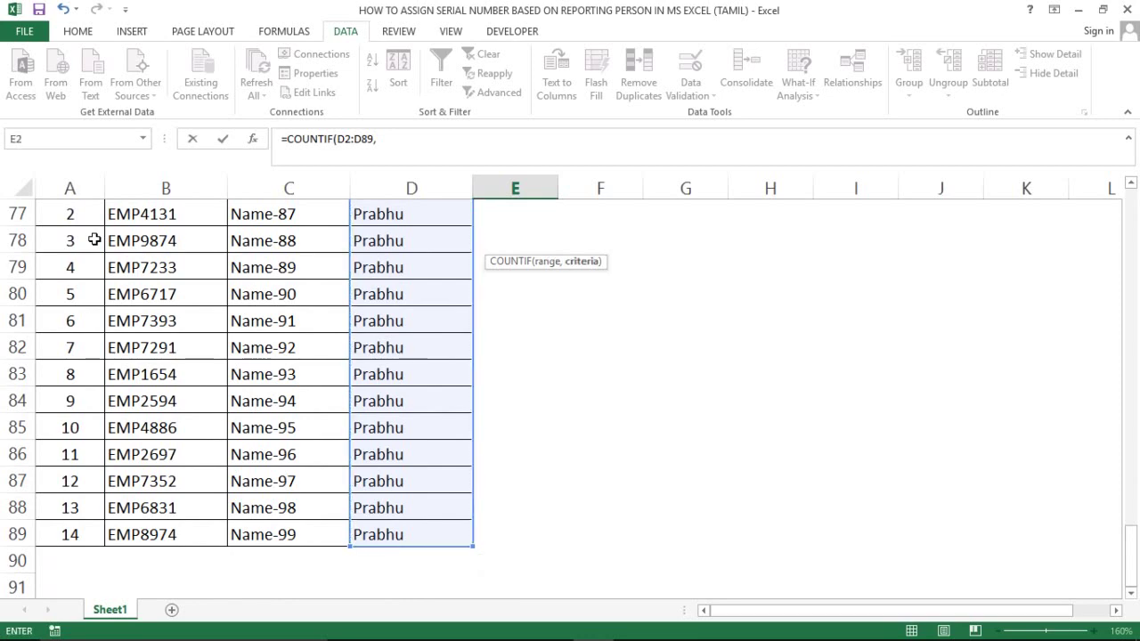
{"action": "key", "text": "Left"}
{"action": "key", "text": "Up"}
{"action": "key", "text": "Down"}
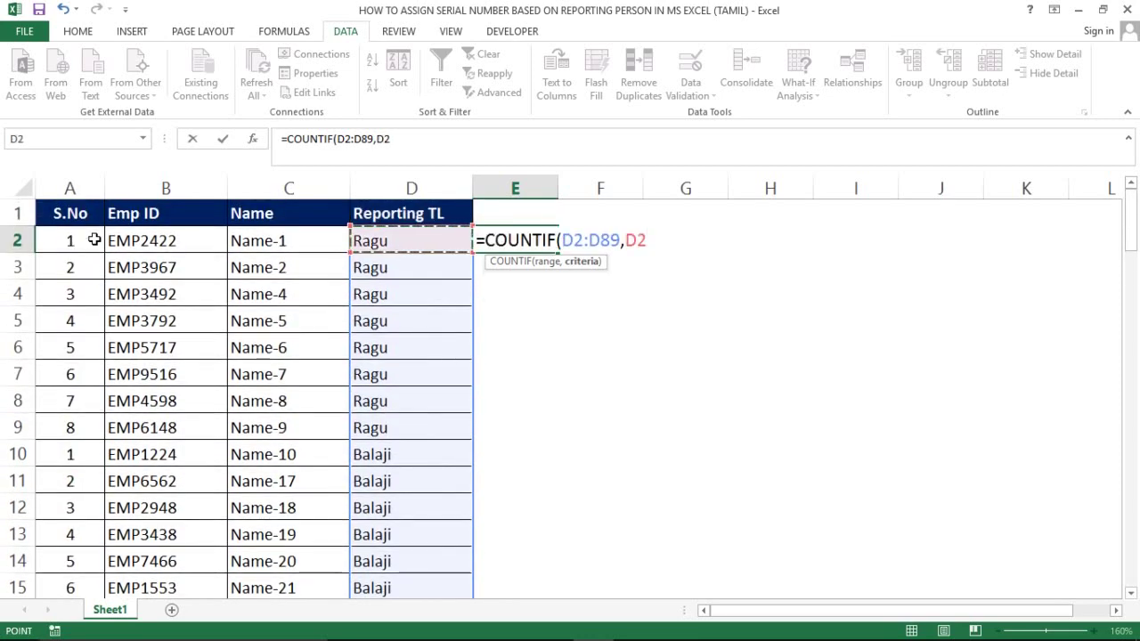
{"action": "type", "text": ")"}
{"action": "key", "text": "Return"}
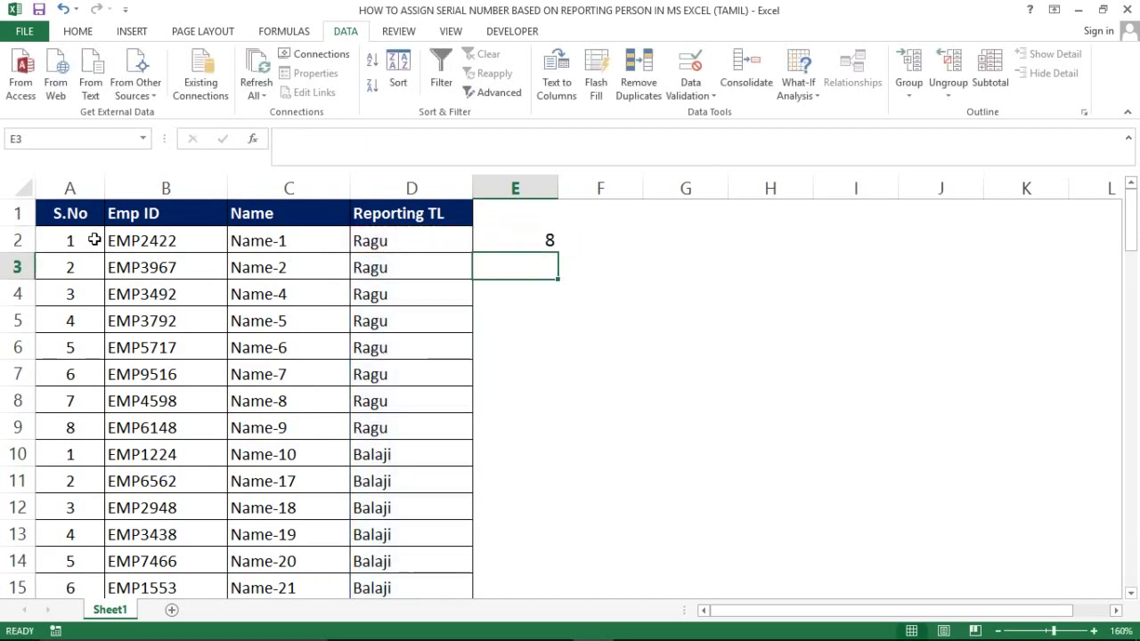
- Fill E2's =COUNTIF(D2:D89,D2) down through E89
{"action": "left_click", "coordinate": [521, 245]}
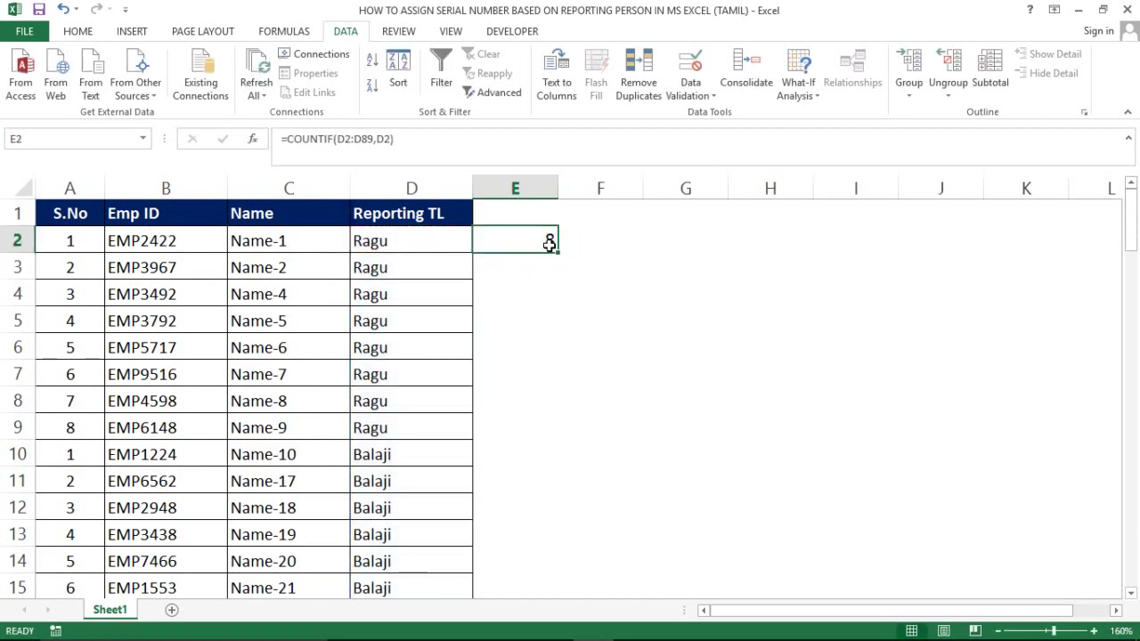
{"action": "left_click_drag", "start_coordinate": [557, 255], "coordinate": [540, 240]}
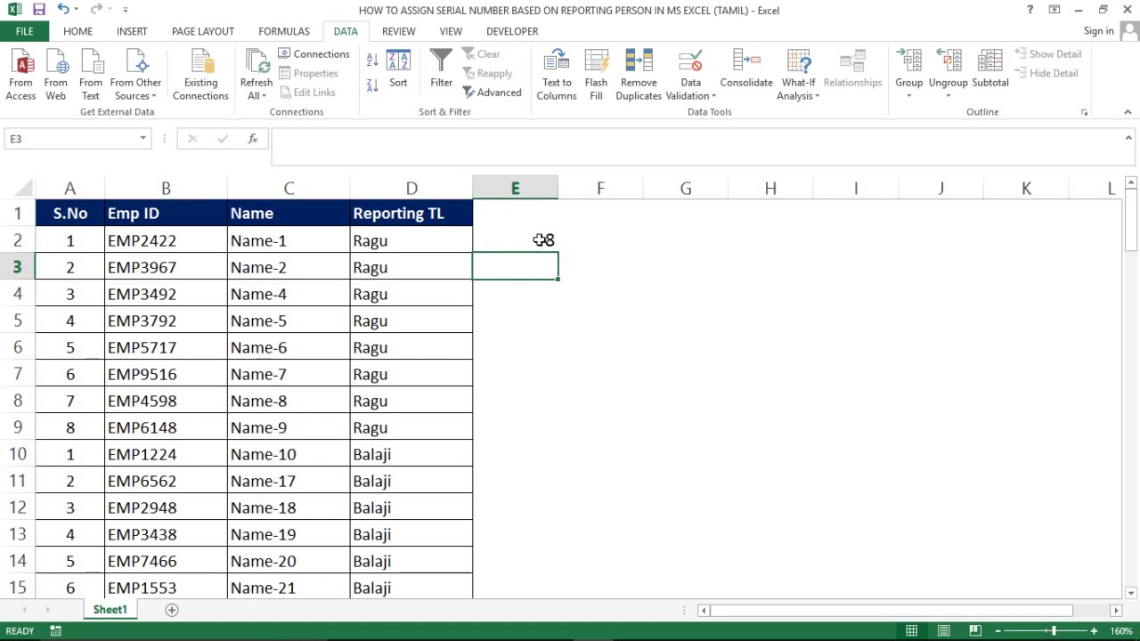
{"action": "double_click", "coordinate": [557, 252]}
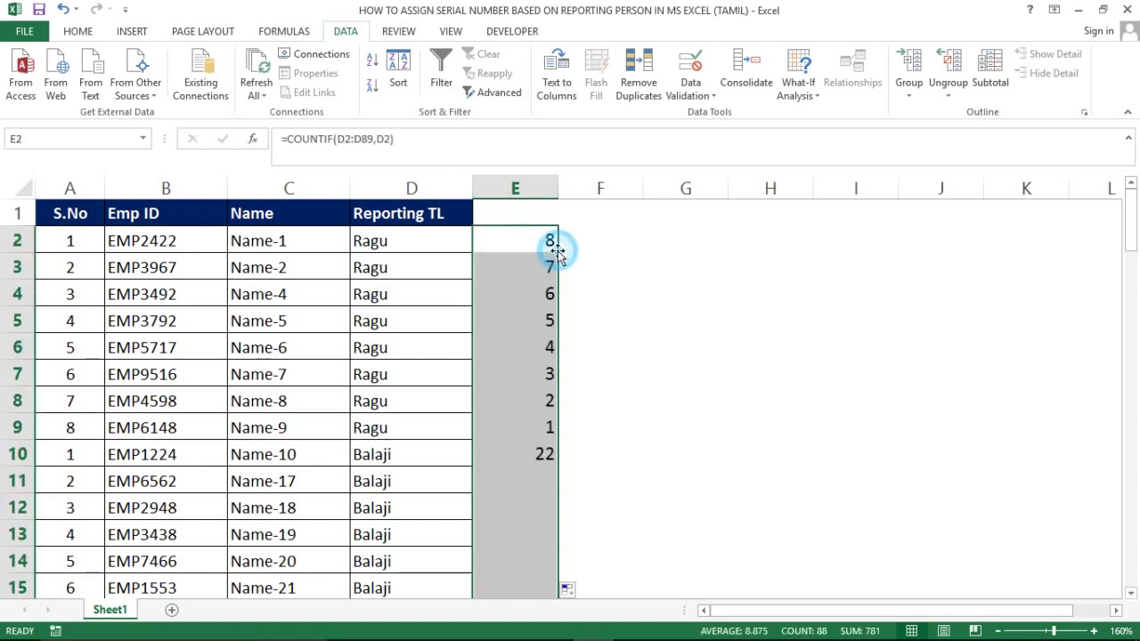
{"action": "left_click", "coordinate": [525, 237]}
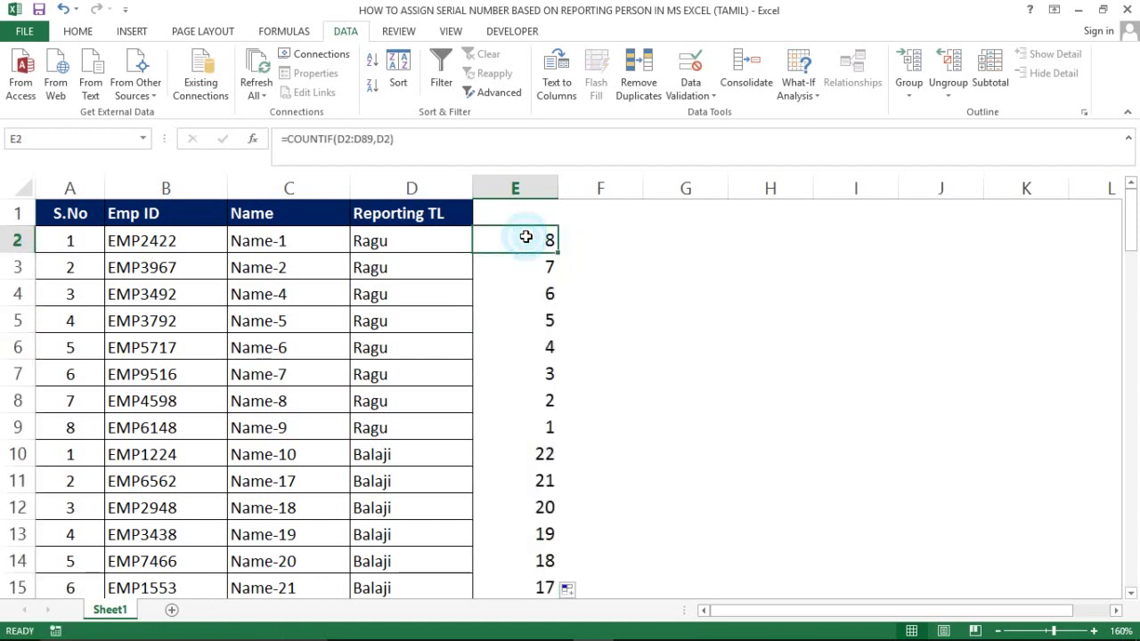
- Compare Ragu's serial numbers in A2:A9 with his counts in E2:E9
{"action": "key", "text": "Right"}
{"action": "key", "text": "Left"}
{"action": "key", "text": "Left"}
{"action": "key", "text": "Left"}
{"action": "key", "text": "Left"}
{"action": "key", "text": "Left"}
{"action": "key", "text": "shift+Down"}
{"action": "key", "text": "shift+Down"}
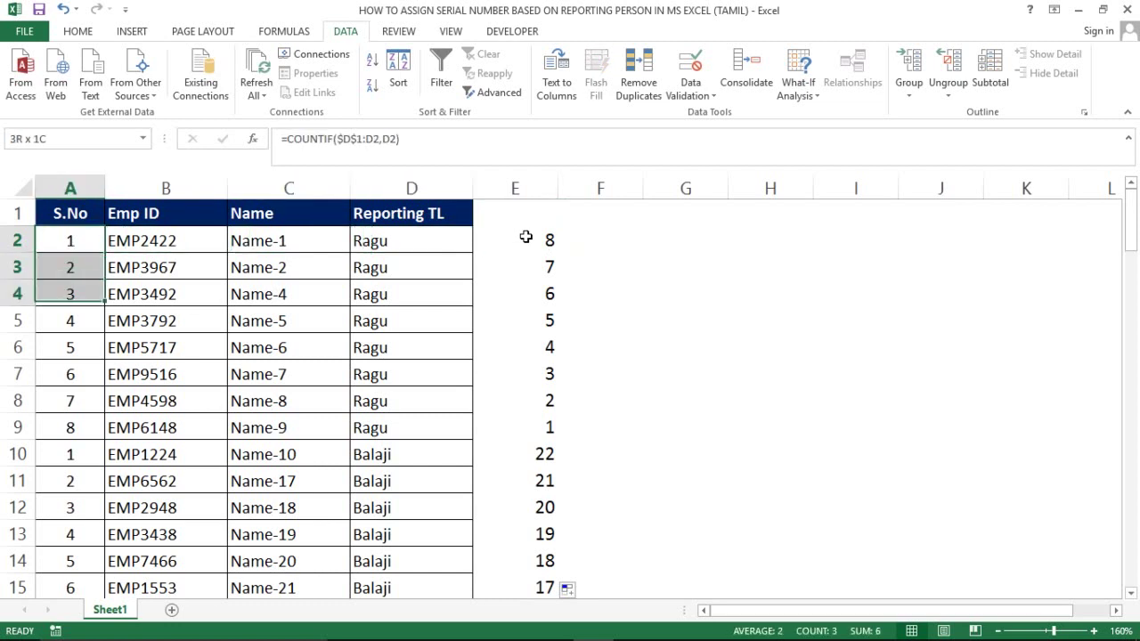
{"action": "key", "text": "shift+Down"}
{"action": "key", "text": "shift+Down"}
{"action": "key", "text": "shift+Down"}
{"action": "key", "text": "shift+Down"}
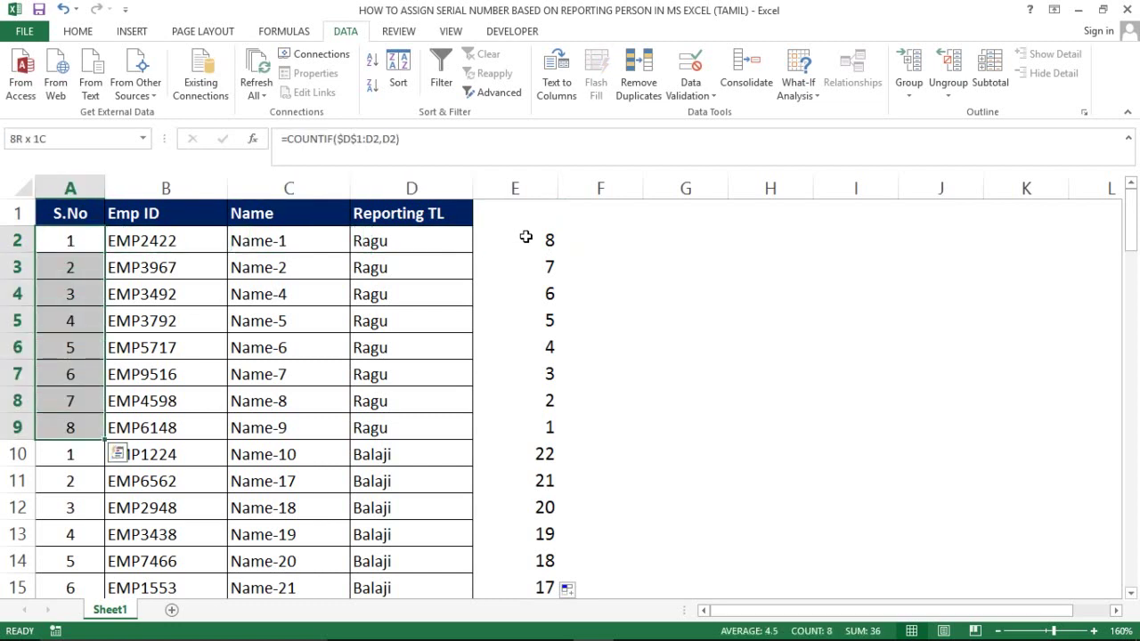
{"action": "key", "text": "Right"}
{"action": "key", "text": "Right"}
{"action": "key", "text": "Right"}
{"action": "key", "text": "Right"}
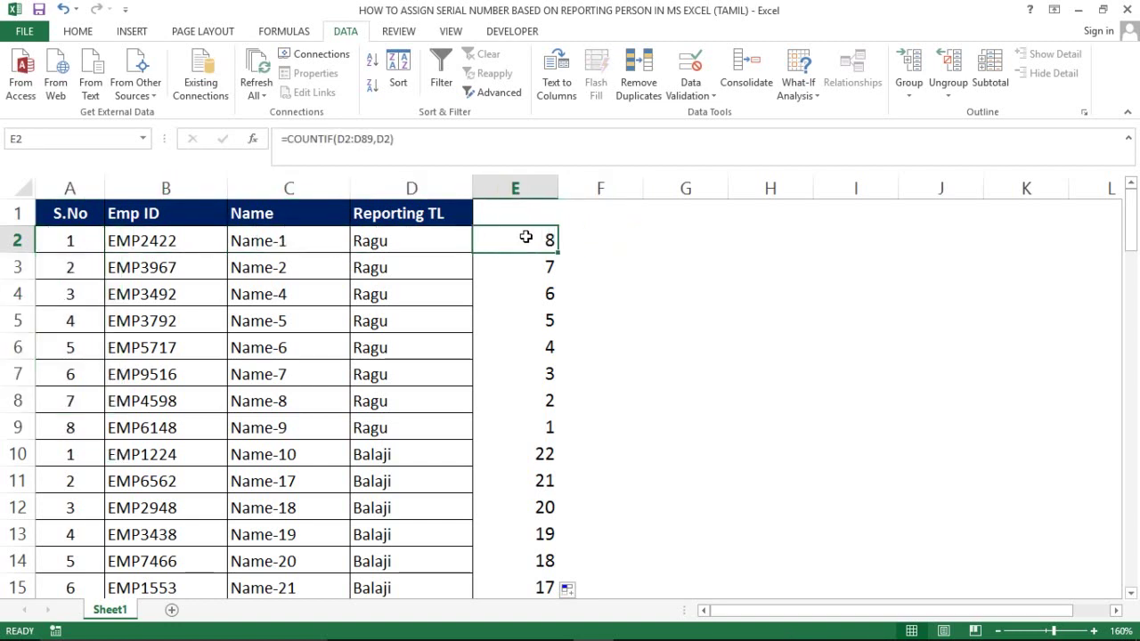
{"action": "key", "text": "shift+Down"}
{"action": "key", "text": "shift+Down"}
{"action": "key", "text": "shift+Down"}
{"action": "key", "text": "shift+Down"}
{"action": "key", "text": "shift+Down"}
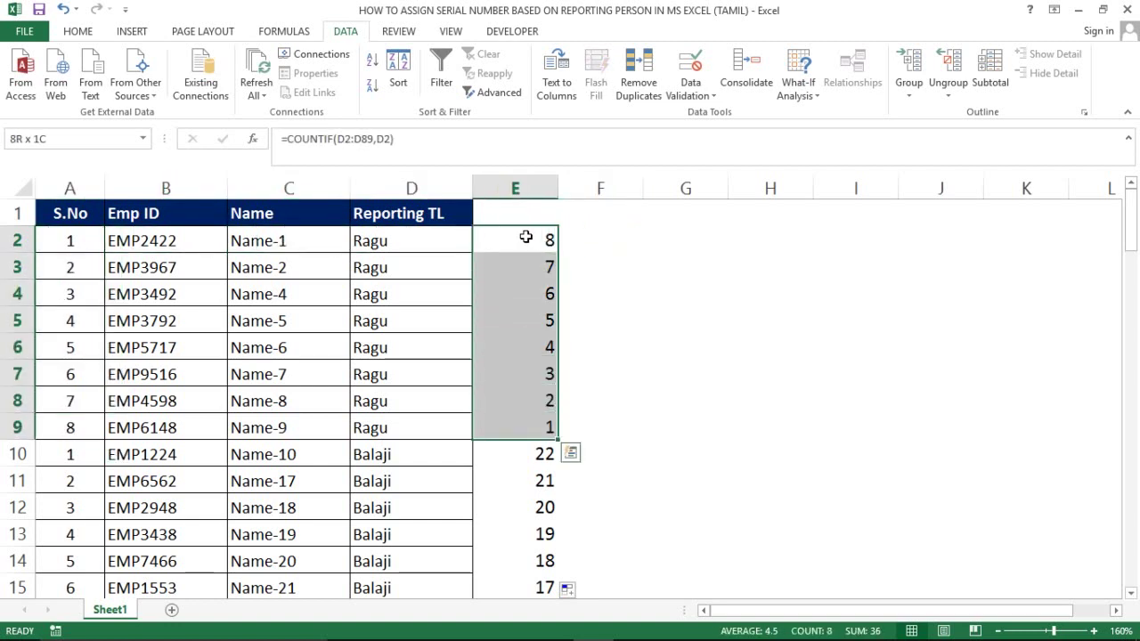
- Compare Balaji's counts in column E with his serial numbers in column A
{"action": "key", "text": "Right"}
{"action": "key", "text": "Left"}
{"action": "key", "text": "Down"}
{"action": "key", "text": "Down"}
{"action": "key", "text": "Down"}
{"action": "key", "text": "Down"}
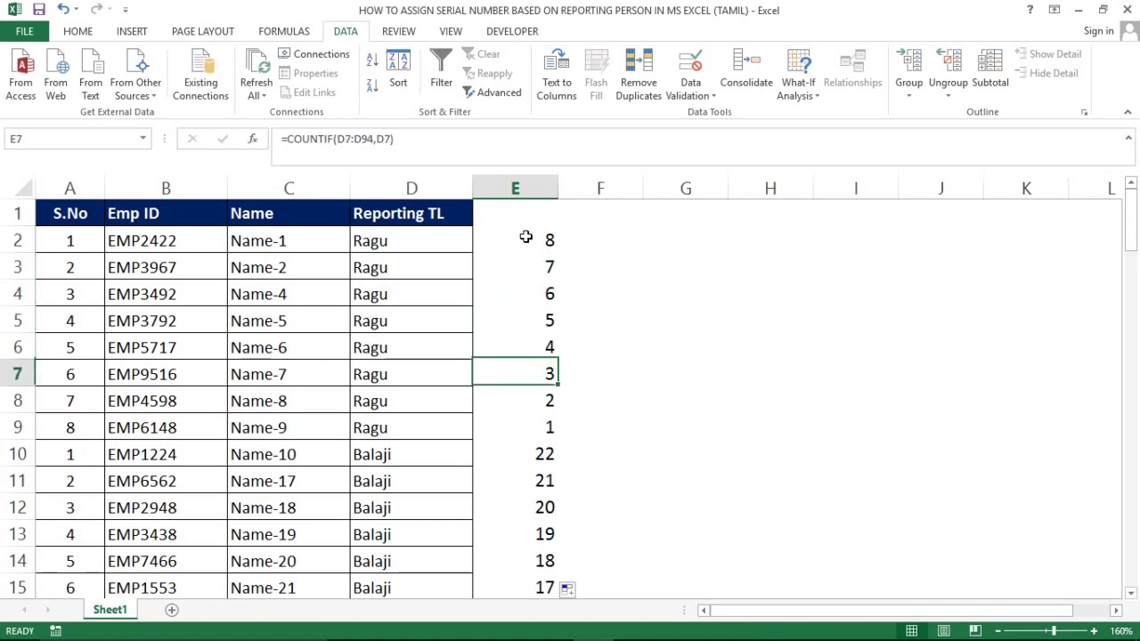
{"action": "key", "text": "Down"}
{"action": "key", "text": "Down"}
{"action": "key", "text": "Down"}
{"action": "key", "text": "shift+Down"}
{"action": "key", "text": "shift+Down"}
{"action": "key", "text": "shift+Down"}
{"action": "key", "text": "shift+Down"}
{"action": "key", "text": "shift+Down"}
{"action": "key", "text": "shift+Down"}
{"action": "key", "text": "shift+Down"}
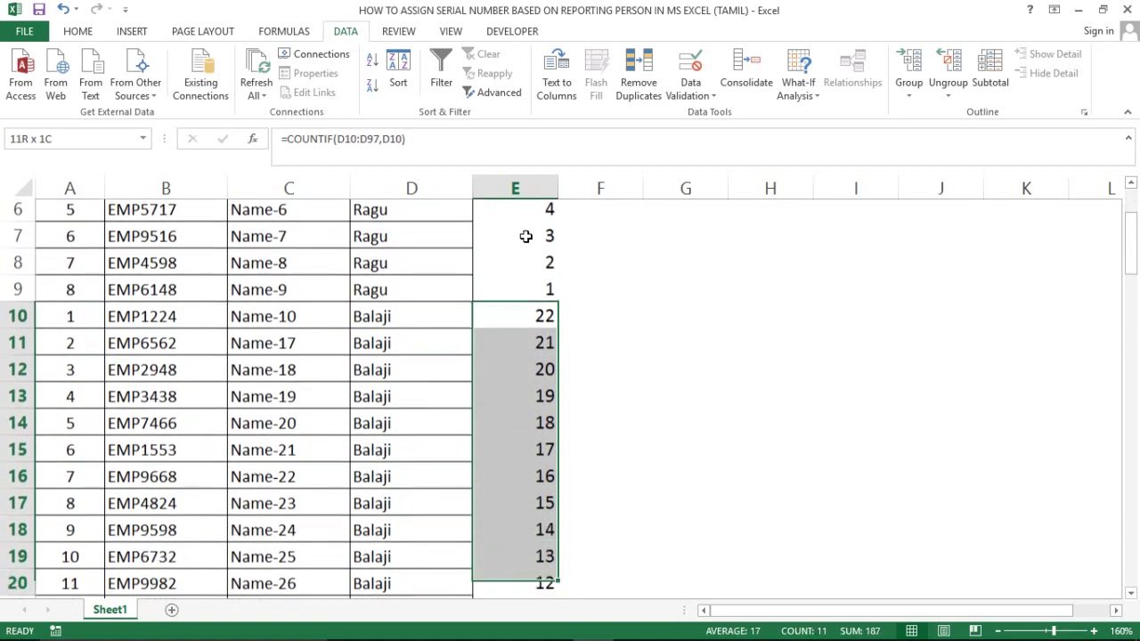
{"action": "key", "text": "shift+Down"}
{"action": "key", "text": "shift+Down"}
{"action": "key", "text": "shift+Down"}
{"action": "key", "text": "shift+Down"}
{"action": "key", "text": "shift+Down"}
{"action": "key", "text": "shift+Down"}
{"action": "key", "text": "shift+Down"}
{"action": "key", "text": "shift+Down"}
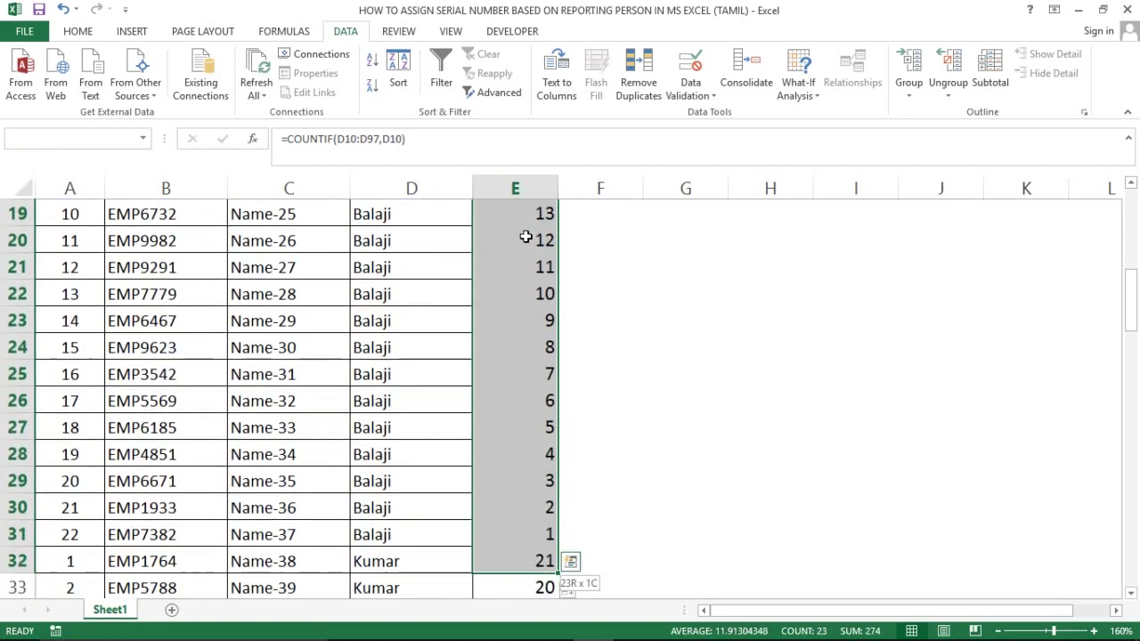
{"action": "key", "text": "shift+Down"}
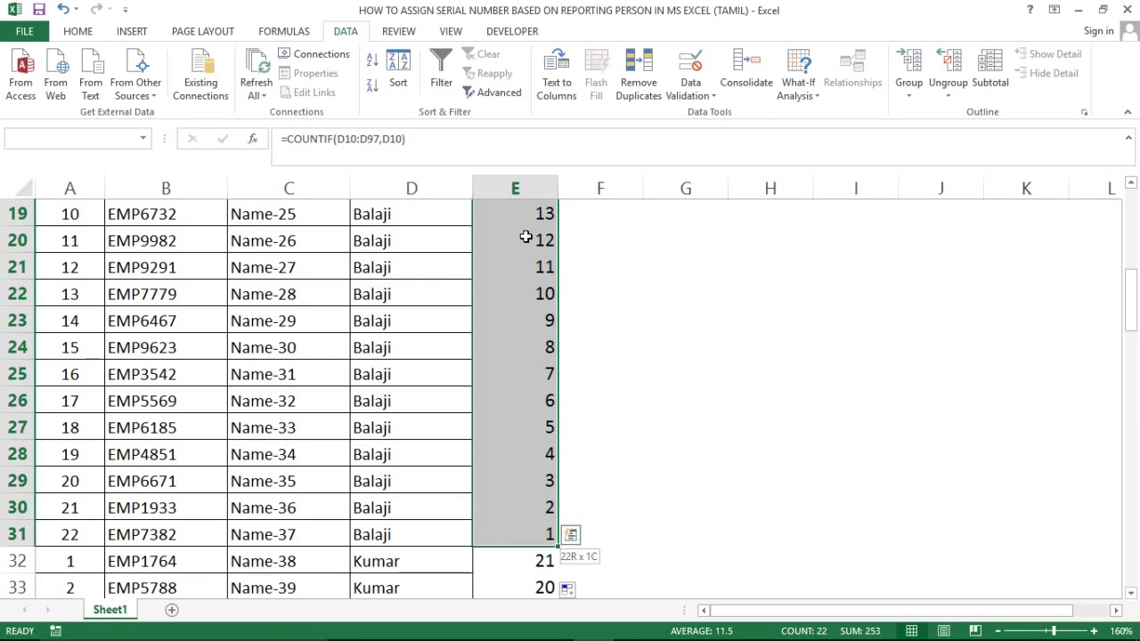
{"action": "key", "text": "Left"}
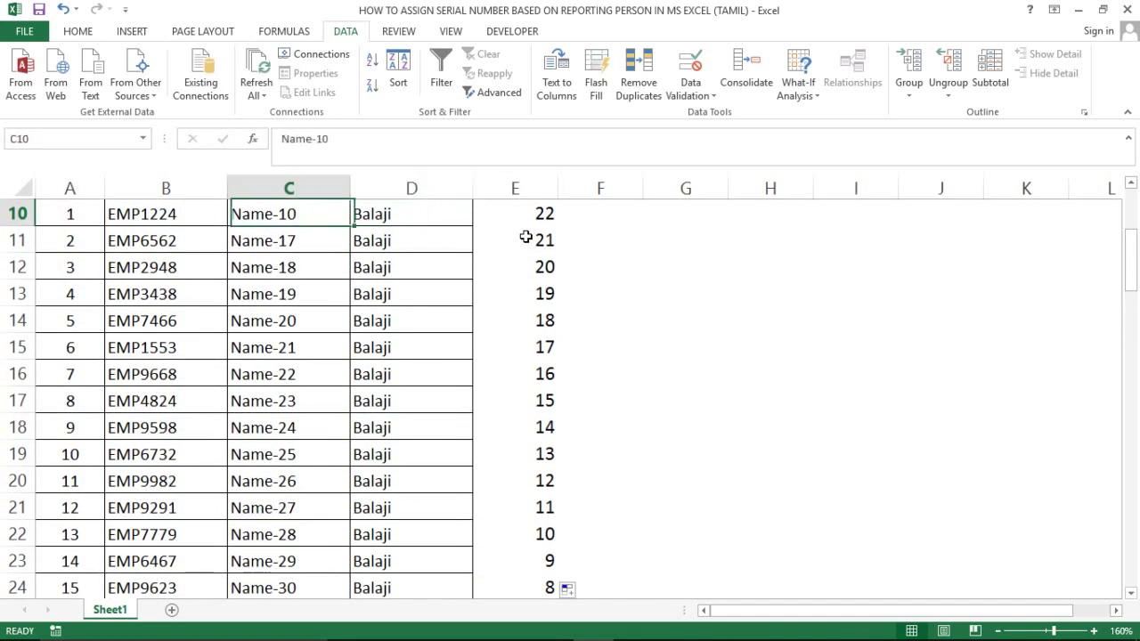
{"action": "key", "text": "Left"}
{"action": "key", "text": "Left"}
{"action": "key", "text": "shift+Down"}
{"action": "key", "text": "shift+Down"}
{"action": "key", "text": "shift+Down"}
{"action": "key", "text": "shift+Down"}
{"action": "key", "text": "shift+Down"}
{"action": "key", "text": "shift+Down"}
{"action": "key", "text": "shift+Down"}
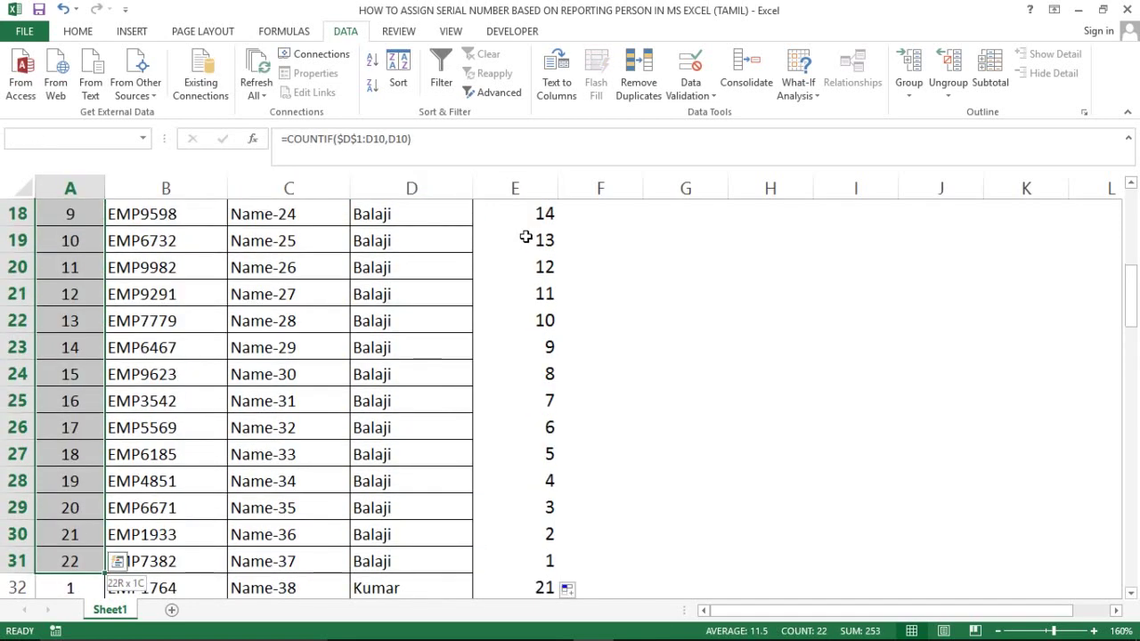
- Select the filled counts E2:E89 to confirm the fill range
{"action": "key", "text": "ctrl+Home"}
{"action": "key", "text": "Down"}
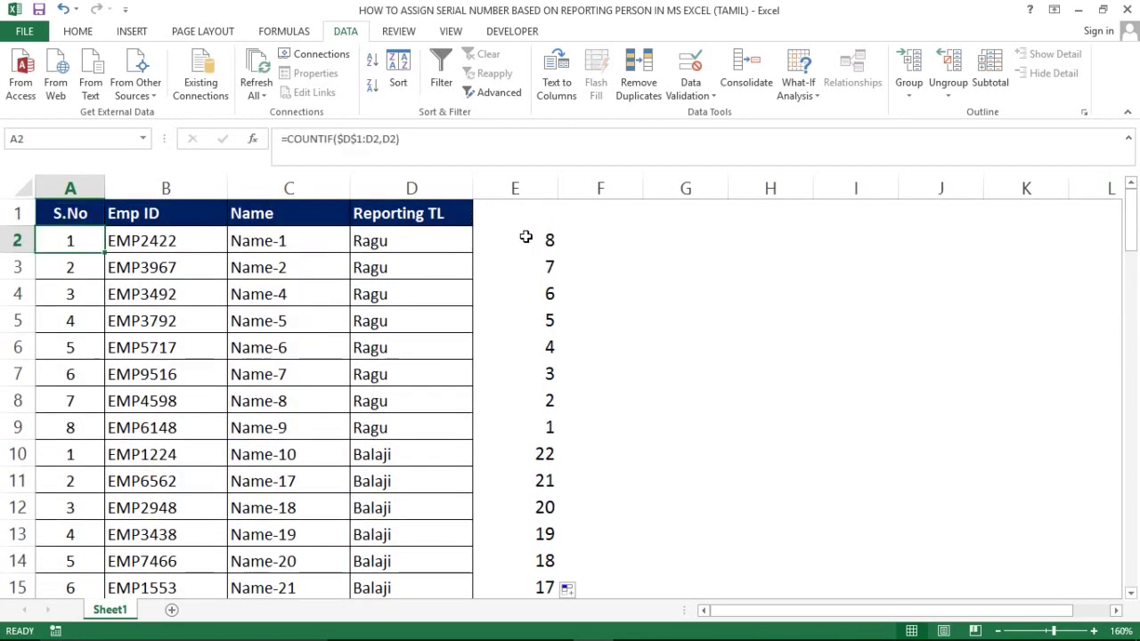
{"action": "key", "text": "ctrl+Down"}
{"action": "key", "text": "ctrl+Up"}
{"action": "key", "text": "Right"}
{"action": "key", "text": "Right"}
{"action": "key", "text": "Right"}
{"action": "key", "text": "Right"}
{"action": "key", "text": "Down"}
{"action": "key", "text": "ctrl+shift+Down"}
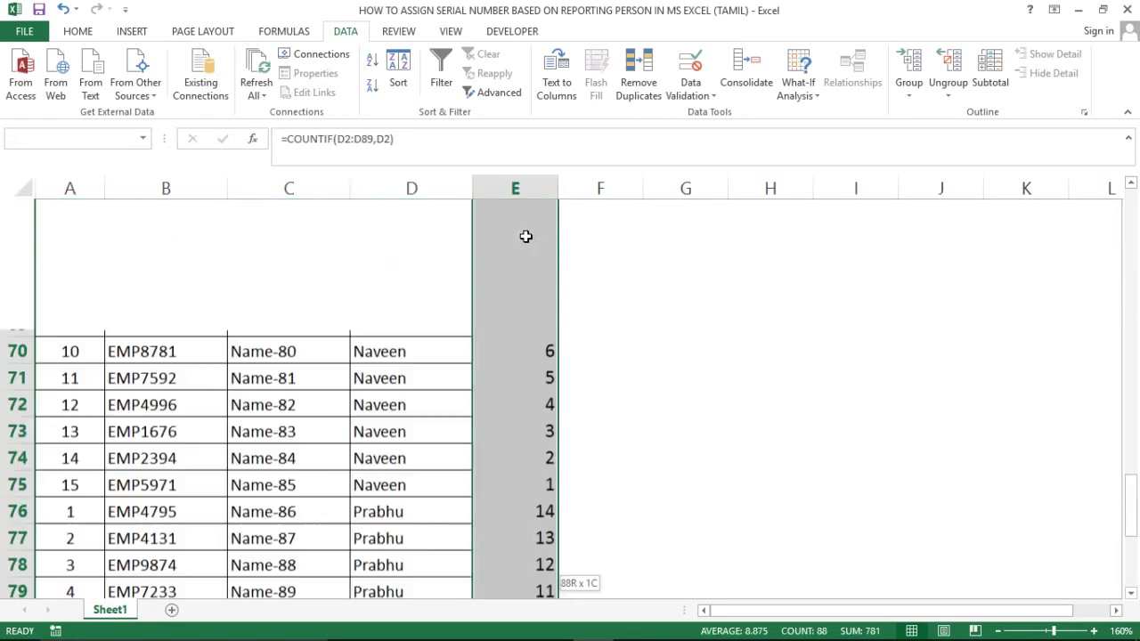
{"action": "key", "text": "ctrl+Up"}
{"action": "key", "text": "Down"}
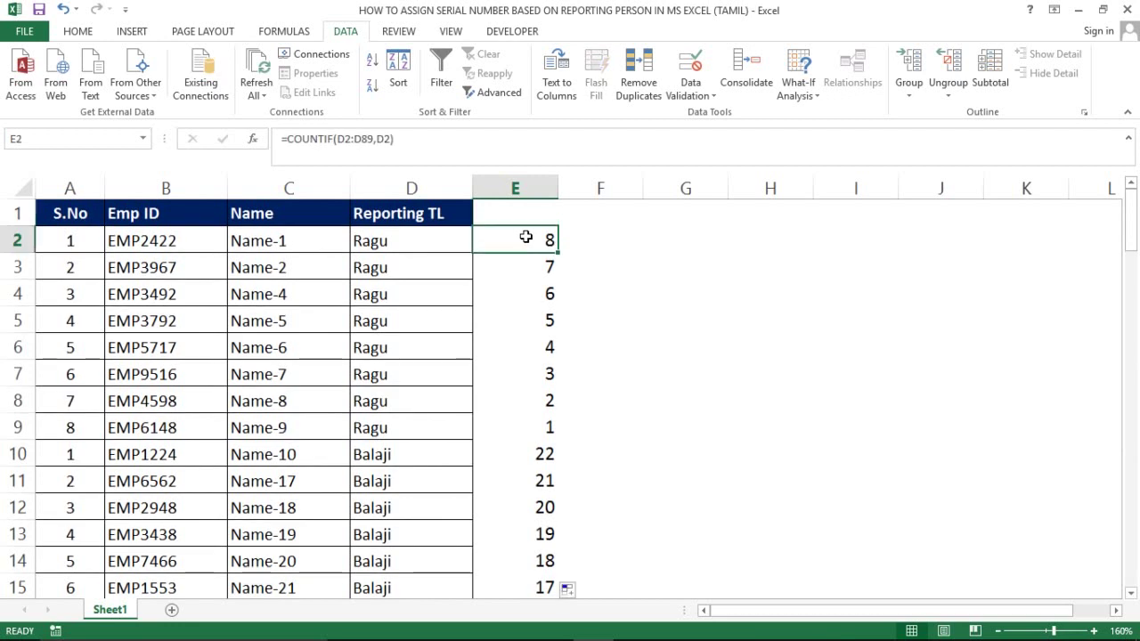
{"action": "key", "text": "Up"}
- Check the Reporting TL data extent and inspect E2's formula ranges without changing them
{"action": "key", "text": "Down"}
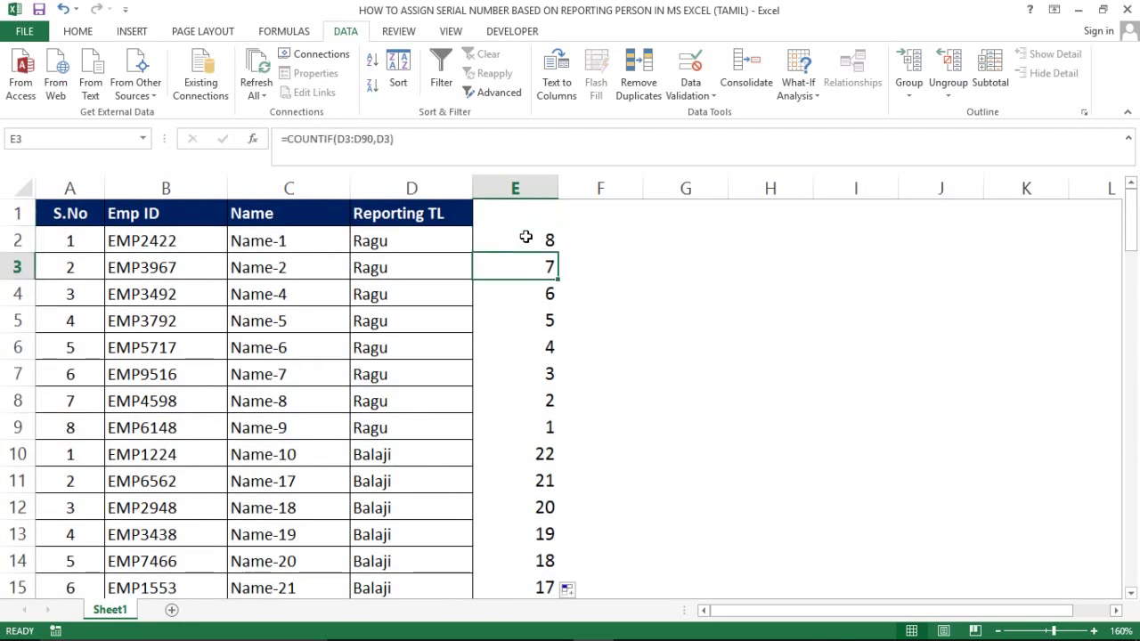
{"action": "key", "text": "Up"}
{"action": "key", "text": "Down"}
{"action": "key", "text": "Left"}
{"action": "key", "text": "ctrl+space"}
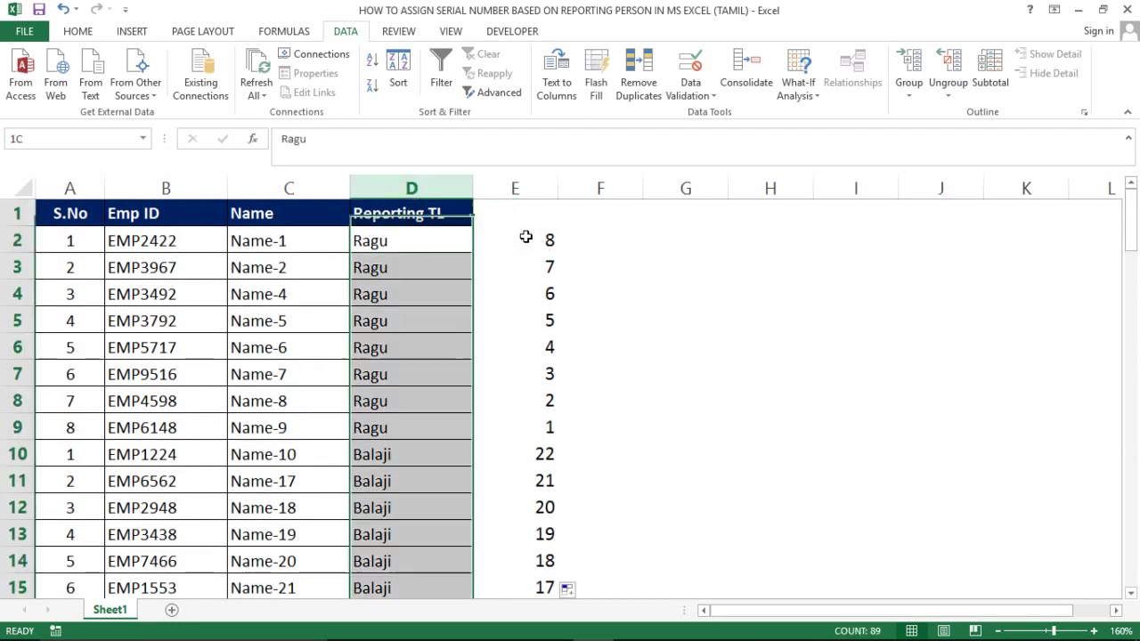
{"action": "key", "text": "Right"}
{"action": "key", "text": "Left"}
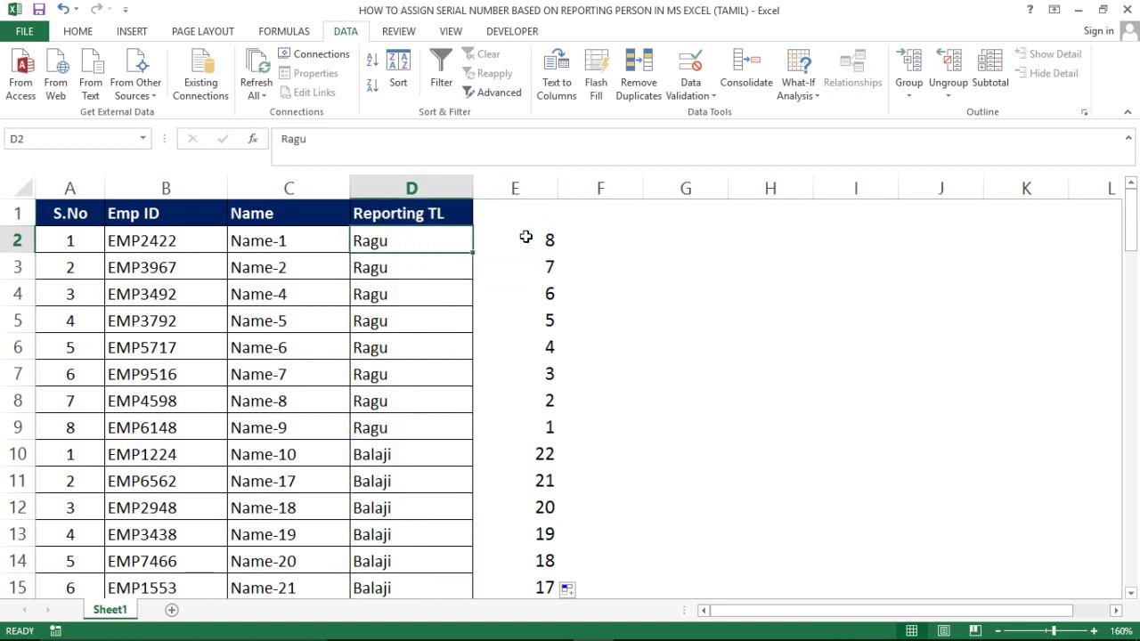
{"action": "key", "text": "Right"}
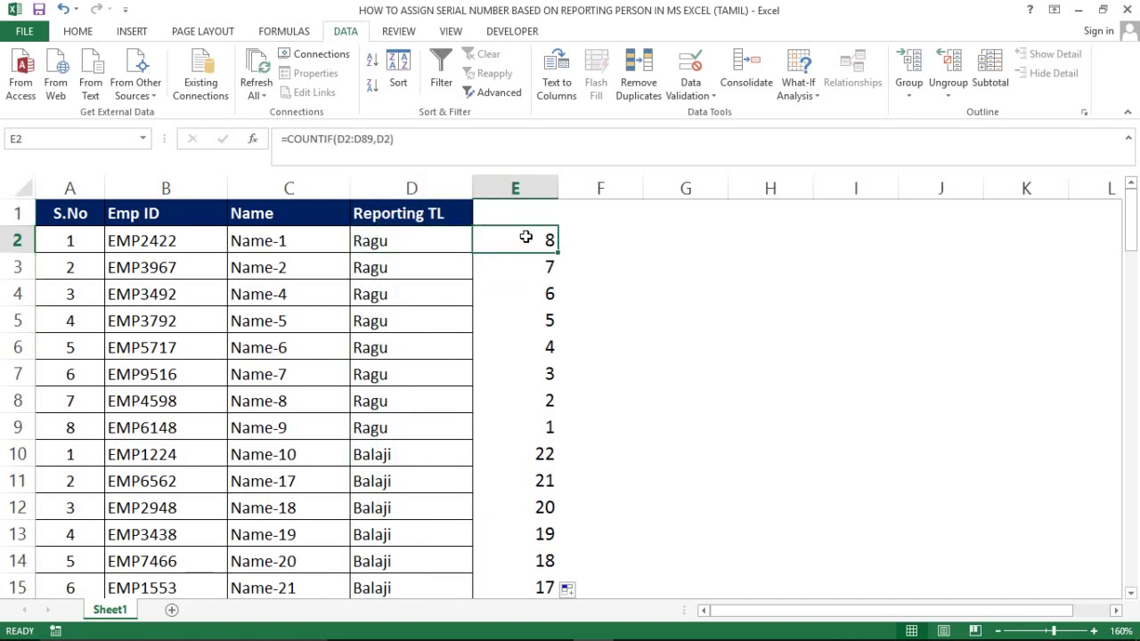
{"action": "key", "text": "F2"}
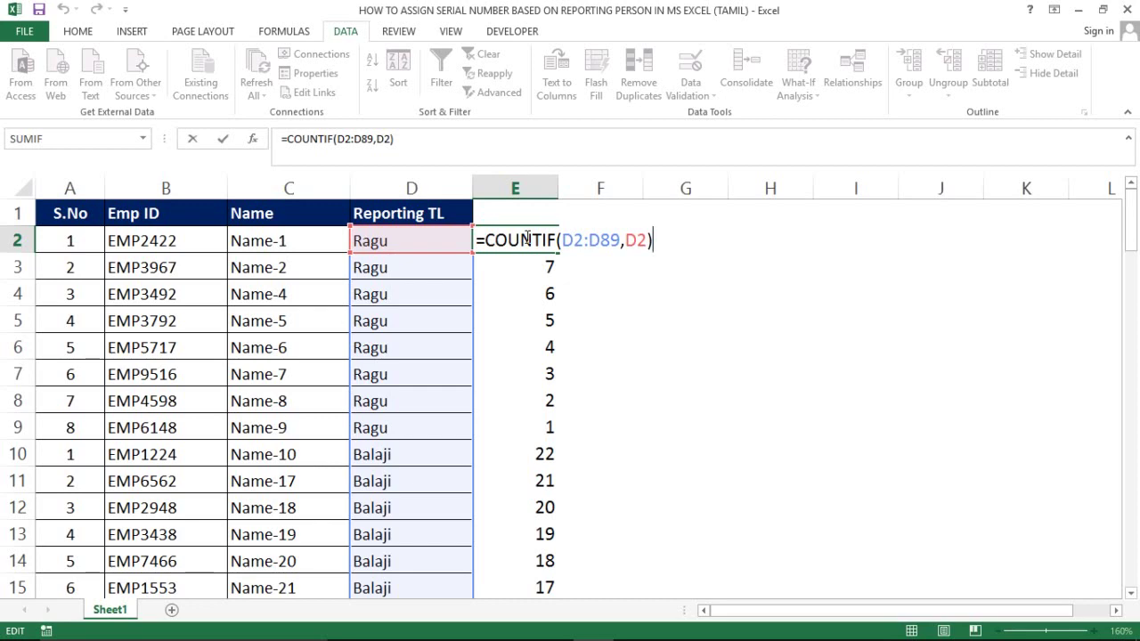
{"action": "key", "text": "Escape"}
{"action": "key", "text": "Right"}
{"action": "key", "text": "Left"}
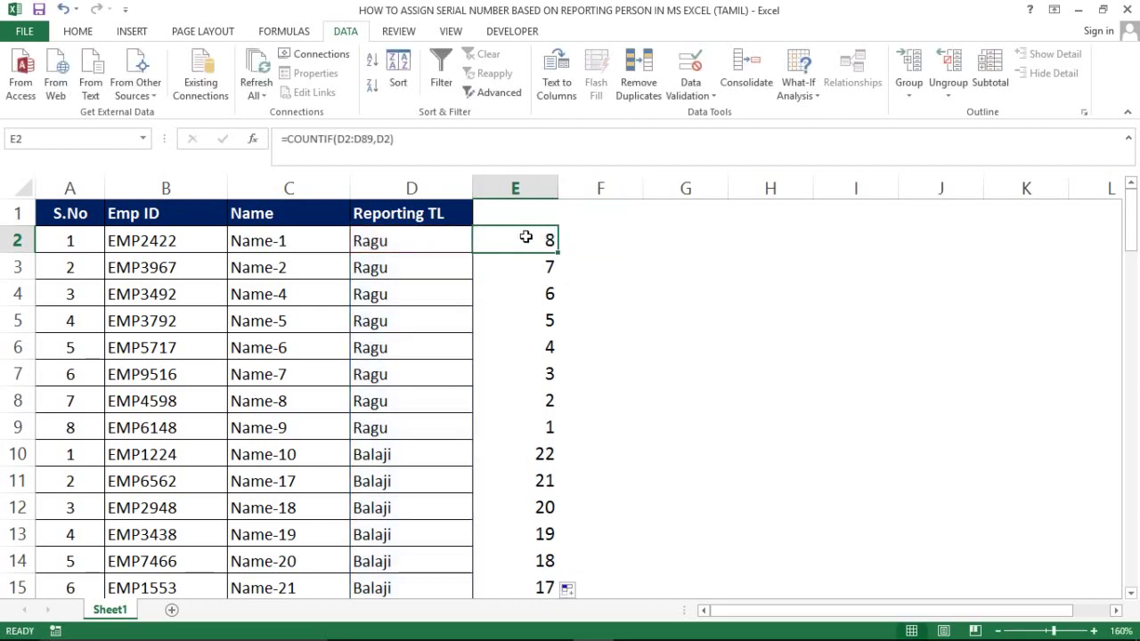
- Confirm how far the column E results extend, ending on the Reporting TL header
{"action": "key", "text": "ctrl+shift+Down"}
{"action": "key", "text": "ctrl+shift+Up"}
{"action": "key", "text": "Left"}
{"action": "key", "text": "Left"}
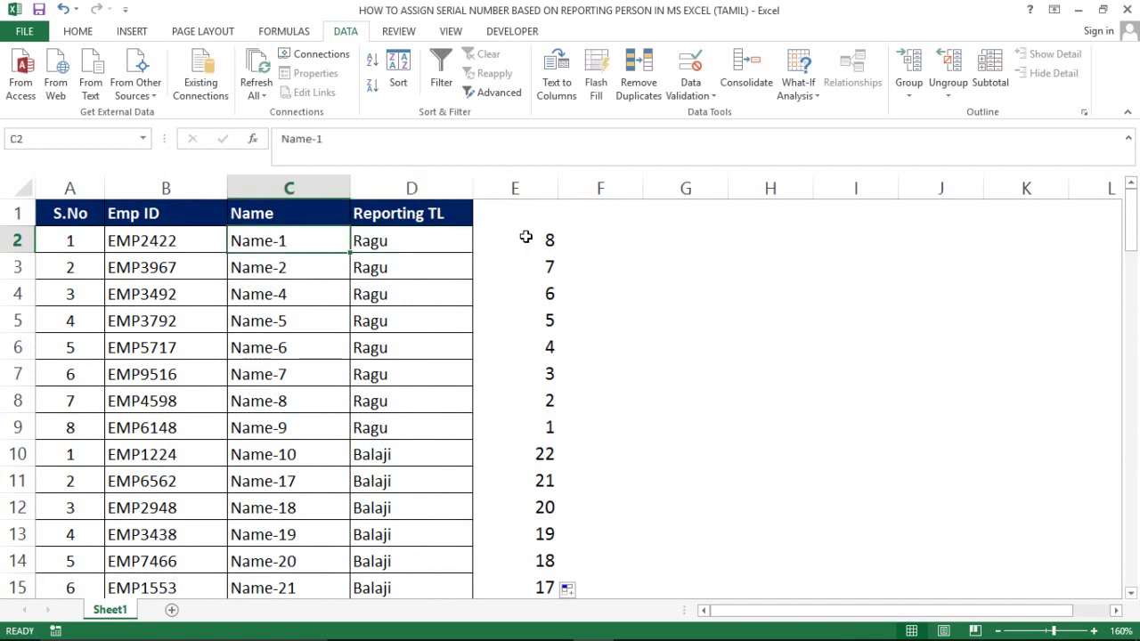
{"action": "key", "text": "Right"}
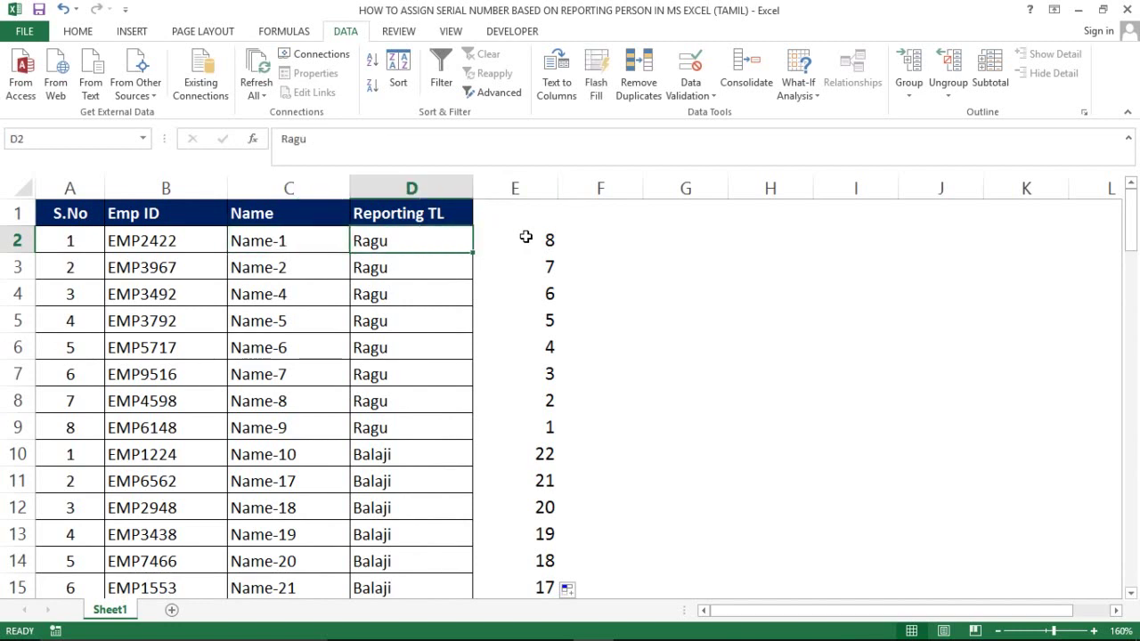
{"action": "key", "text": "Up"}
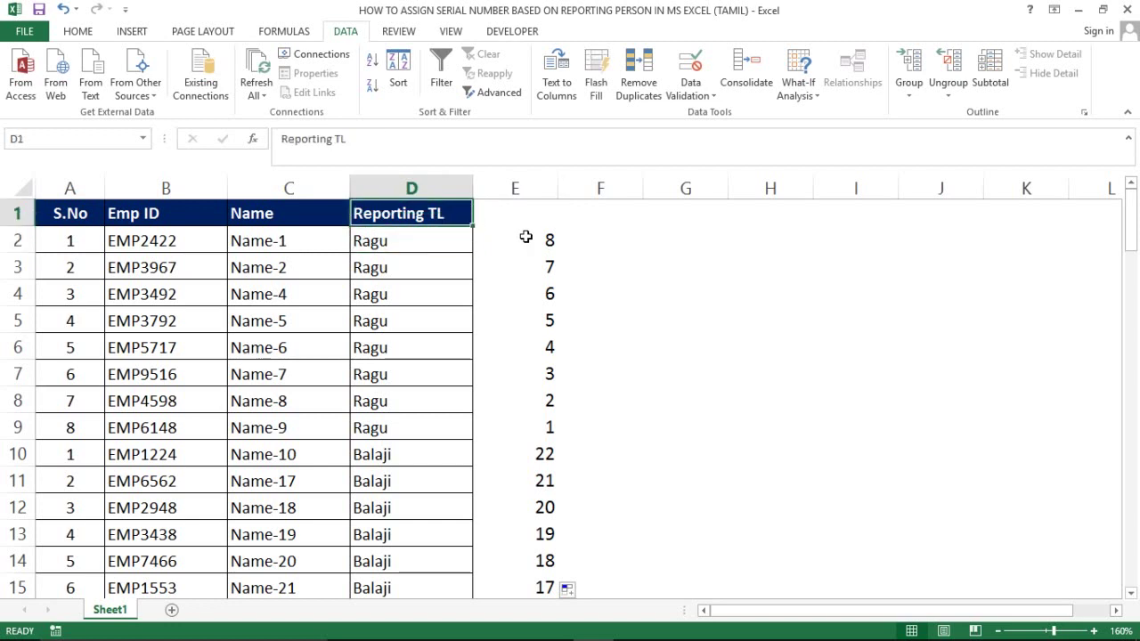
{"action": "key", "text": "Right"}
{"action": "key", "text": "Left"}
- Turn on filtering and filter column E to show only rows with count 1
{"action": "key", "text": "ctrl+shift+l"}
{"action": "key", "text": "Right"}
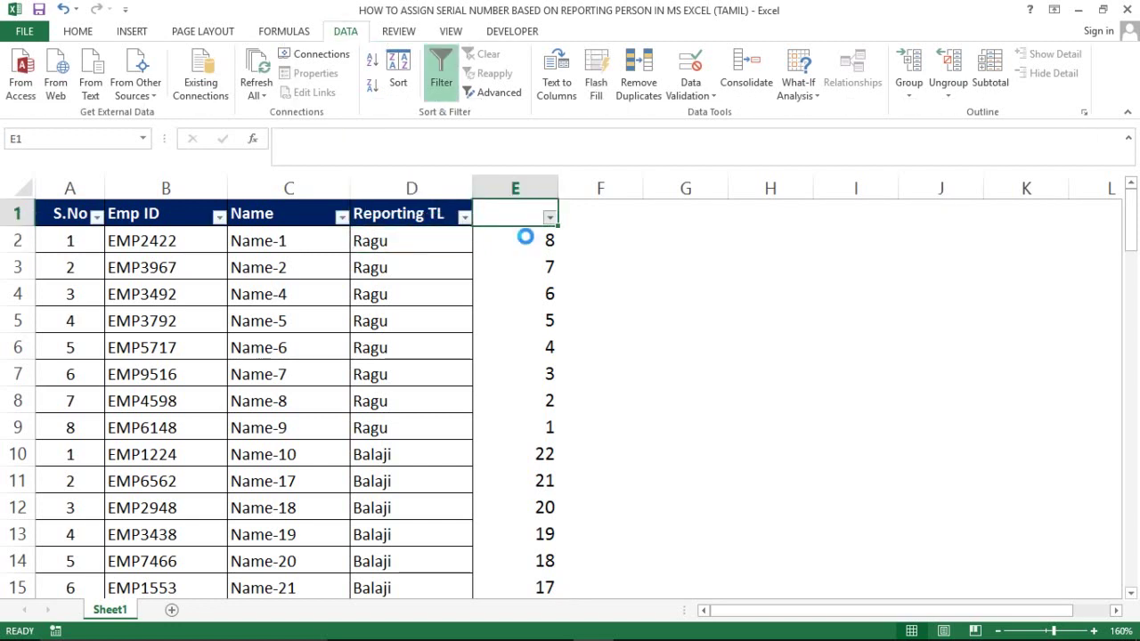
{"action": "key", "text": "alt+Down"}
{"action": "key", "text": "Down"}
{"action": "key", "text": "Down"}
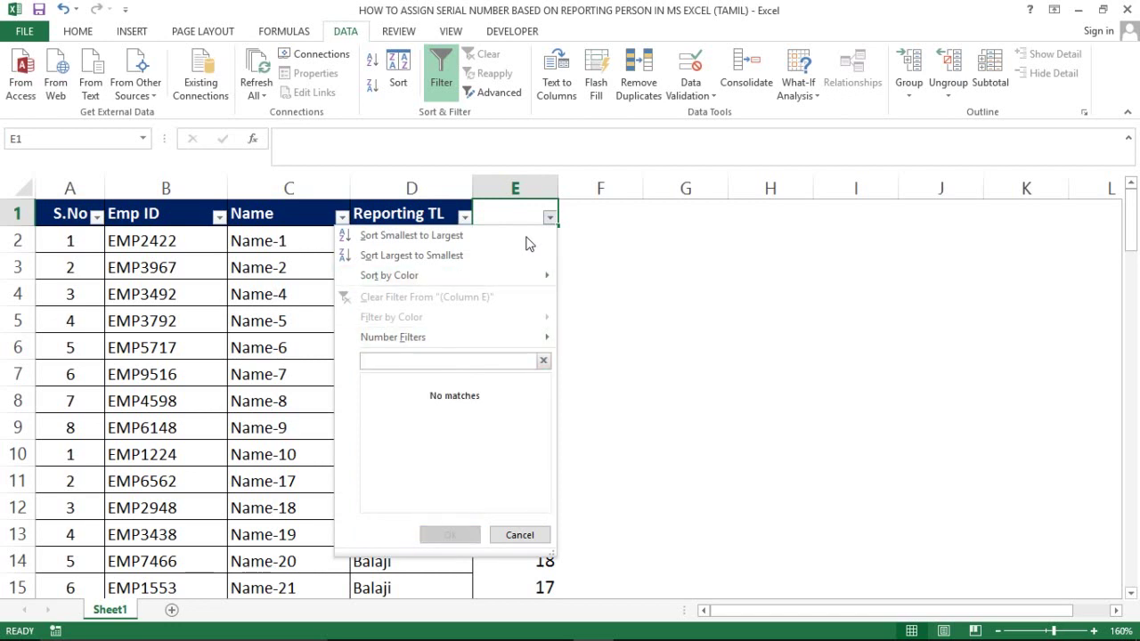
{"action": "key", "text": "Escape"}
{"action": "key", "text": "alt+Down"}
{"action": "key", "text": "Tab"}
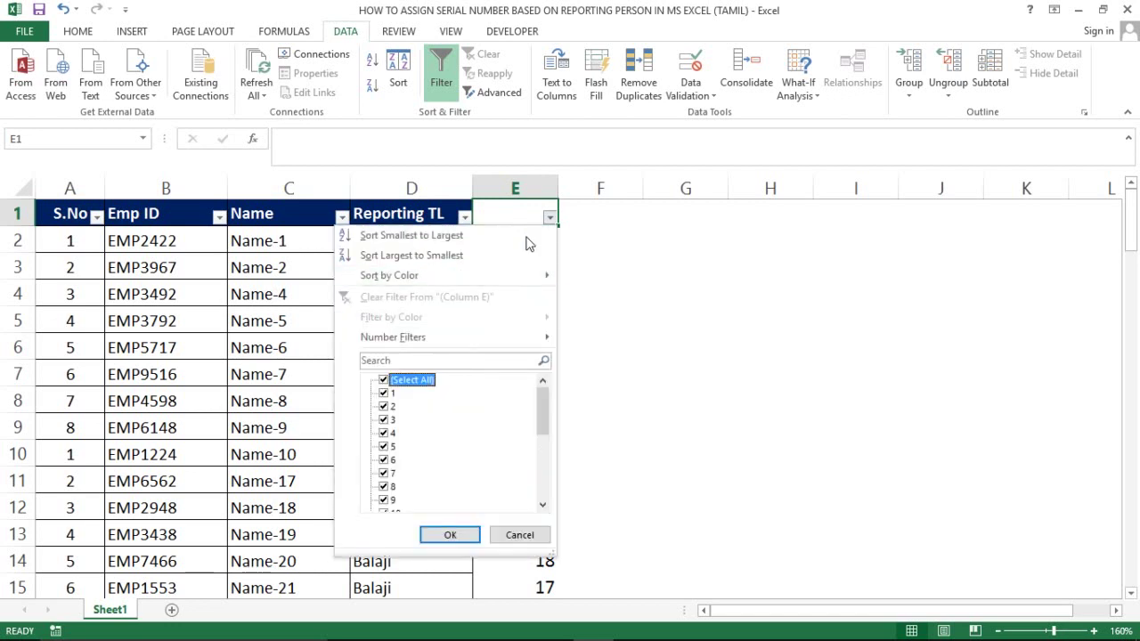
{"action": "key", "text": "space"}
{"action": "key", "text": "Down"}
{"action": "key", "text": "space"}
{"action": "key", "text": "Return"}
- Select the Reporting TL names visible in the filtered rows
{"action": "key", "text": "Right"}
{"action": "key", "text": "Left"}
{"action": "key", "text": "Left"}
{"action": "key", "text": "Left"}
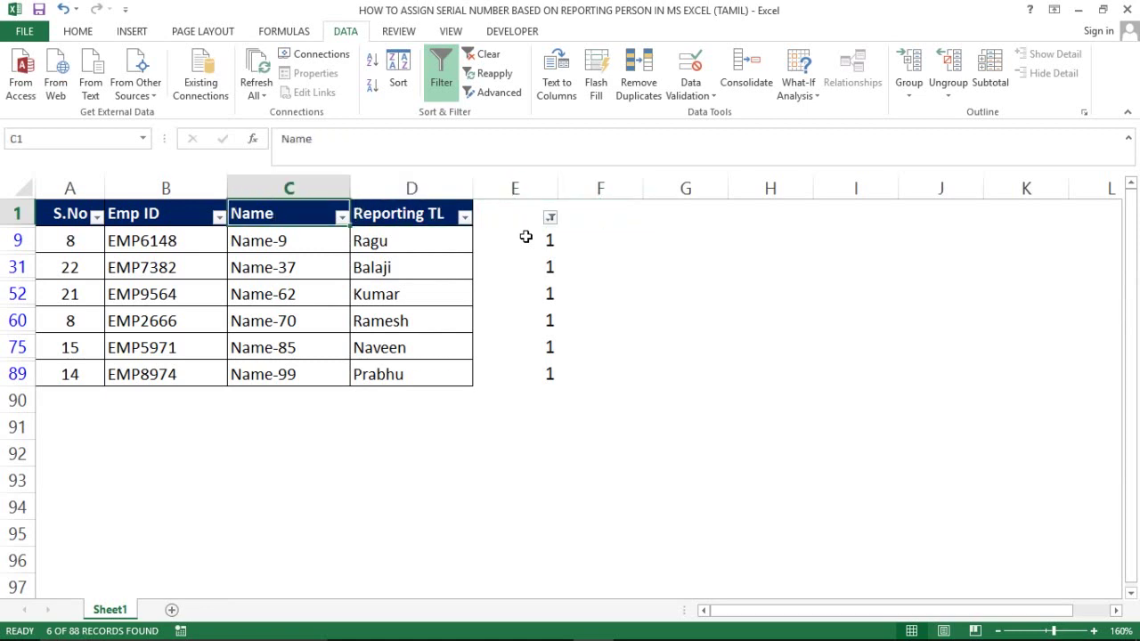
{"action": "key", "text": "Right"}
{"action": "key", "text": "Down"}
{"action": "key", "text": "ctrl+shift+Down"}
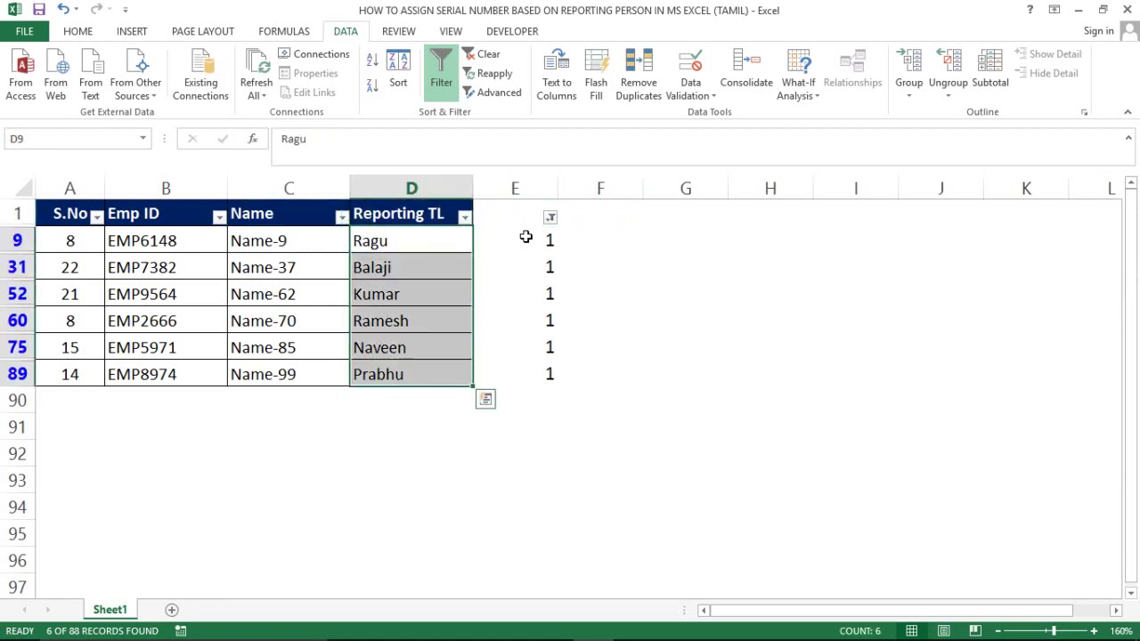
- Change the column E filter to exclude the value 1
{"action": "key", "text": "Right"}
{"action": "key", "text": "Up"}
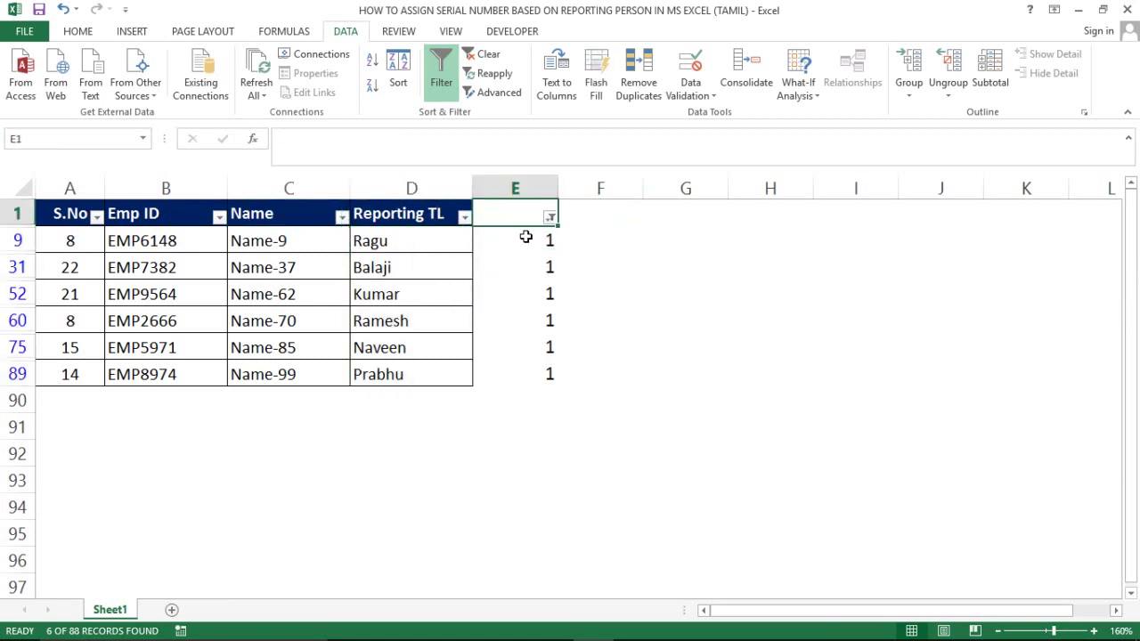
{"action": "key", "text": "alt+Down"}
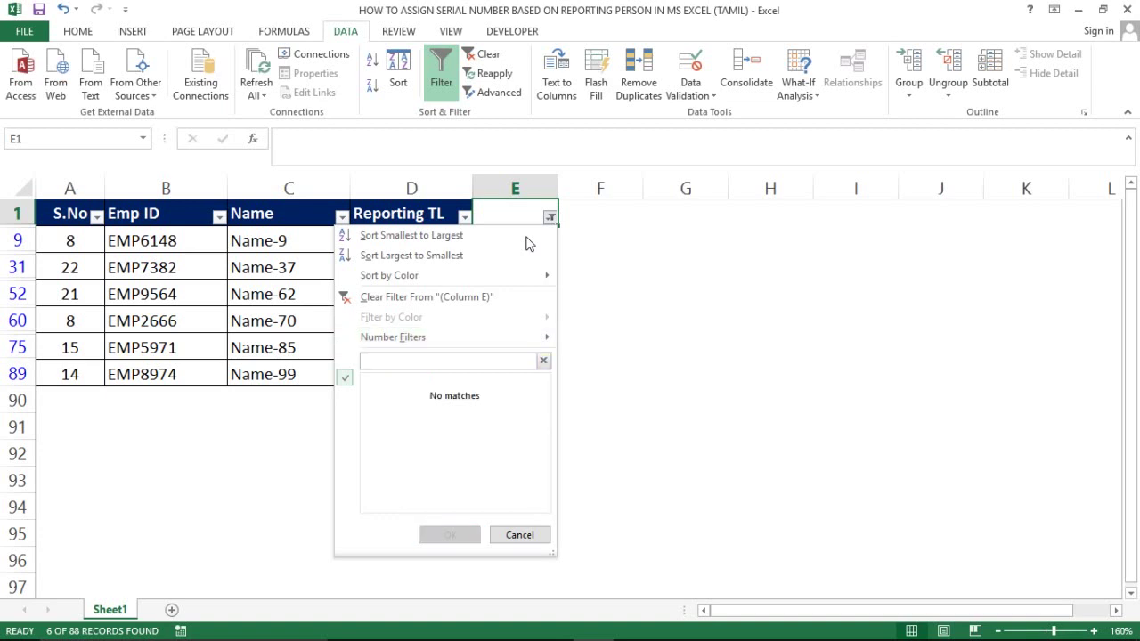
{"action": "key", "text": "Escape"}
{"action": "key", "text": "alt+Down"}
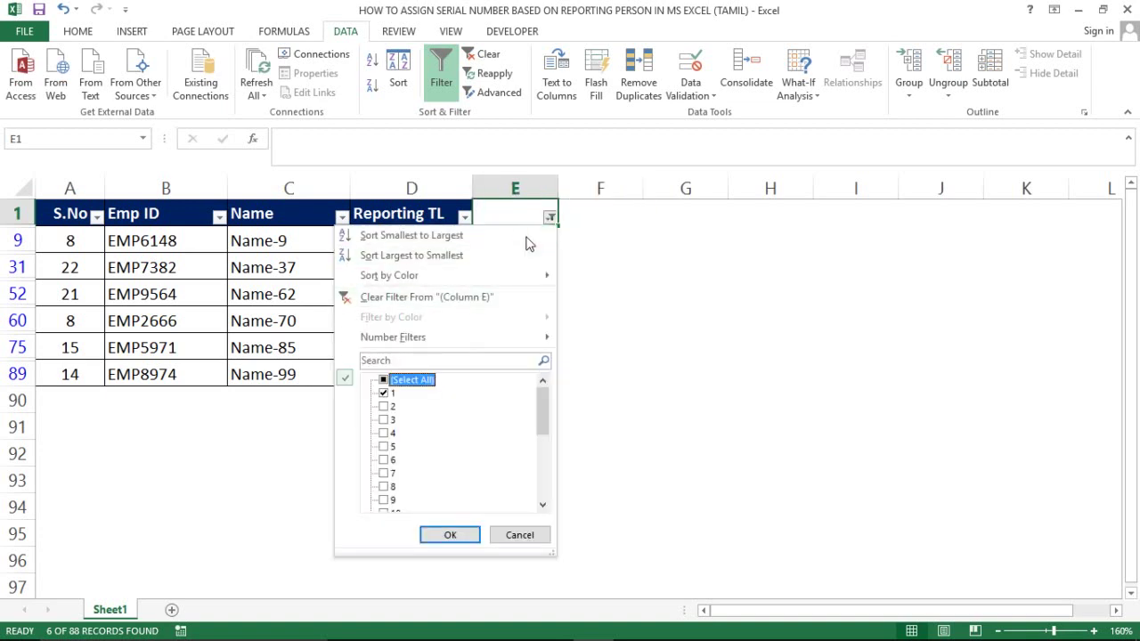
{"action": "key", "text": "space"}
{"action": "key", "text": "Down"}
{"action": "key", "text": "Up"}
{"action": "key", "text": "space"}
{"action": "key", "text": "Down"}
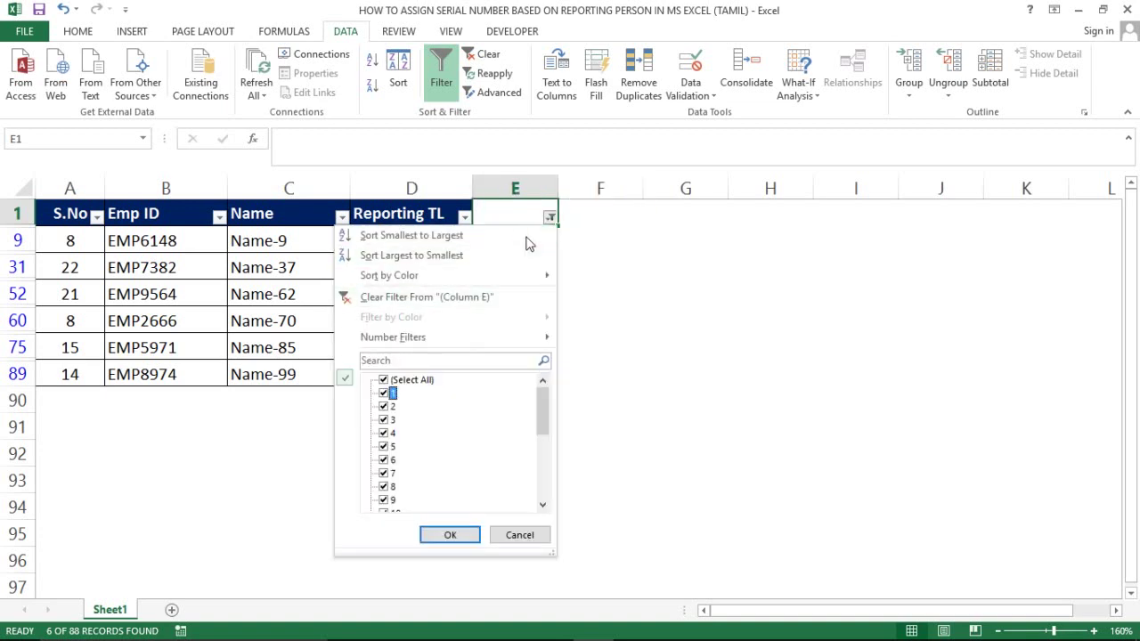
{"action": "key", "text": "Return"}
- Select all Reporting TL values down to the last row, then return to the header
{"action": "key", "text": "Left"}
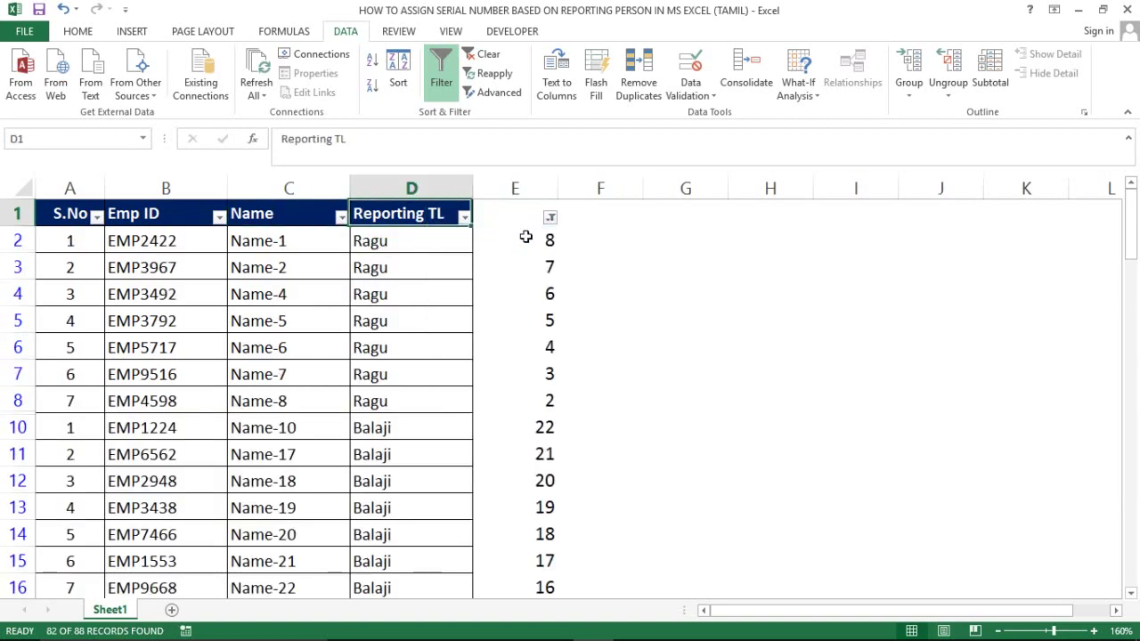
{"action": "key", "text": "Down"}
{"action": "key", "text": "ctrl+shift+Down"}
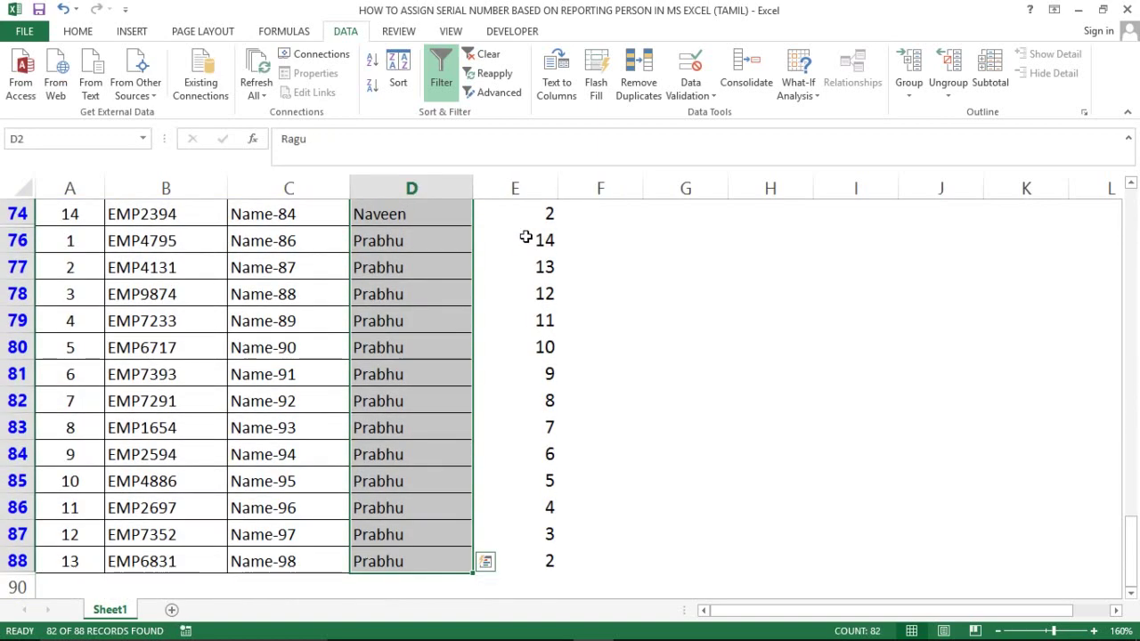
{"action": "key", "text": "Up"}
{"action": "key", "text": "Right"}
{"action": "key", "text": "Left"}
{"action": "key", "text": "Left"}
- Turn off filtering so all 88 records show, moving beside the table
{"action": "key", "text": "alt"}
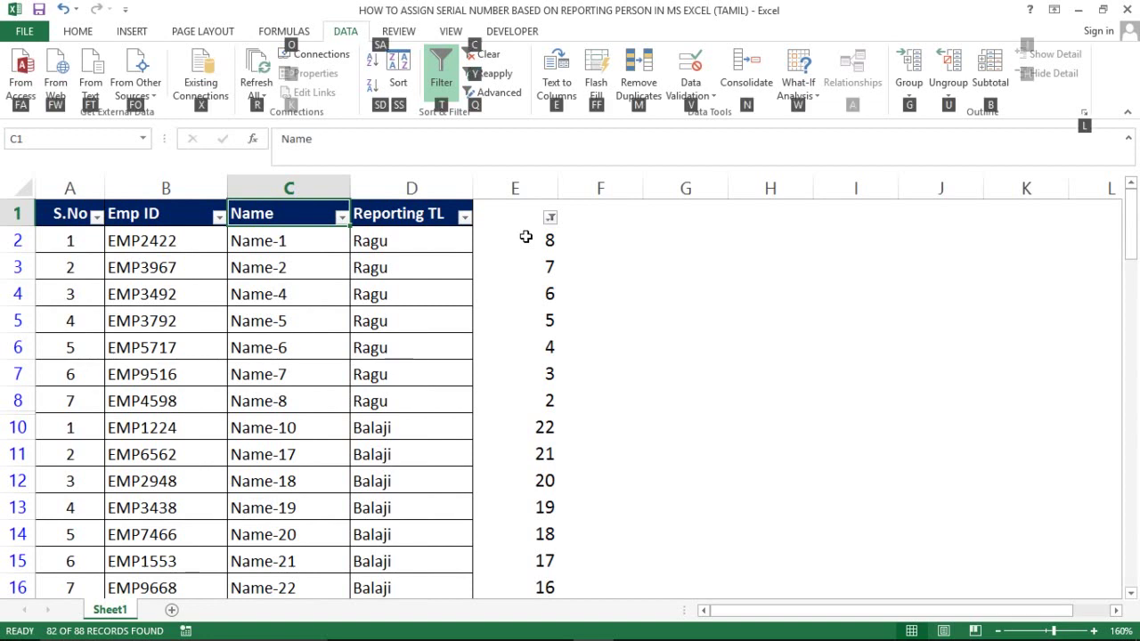
{"action": "key", "text": "t"}
{"action": "key", "text": "Left"}
{"action": "key", "text": "Right"}
{"action": "key", "text": "Right"}
{"action": "key", "text": "Right"}
{"action": "key", "text": "Left"}
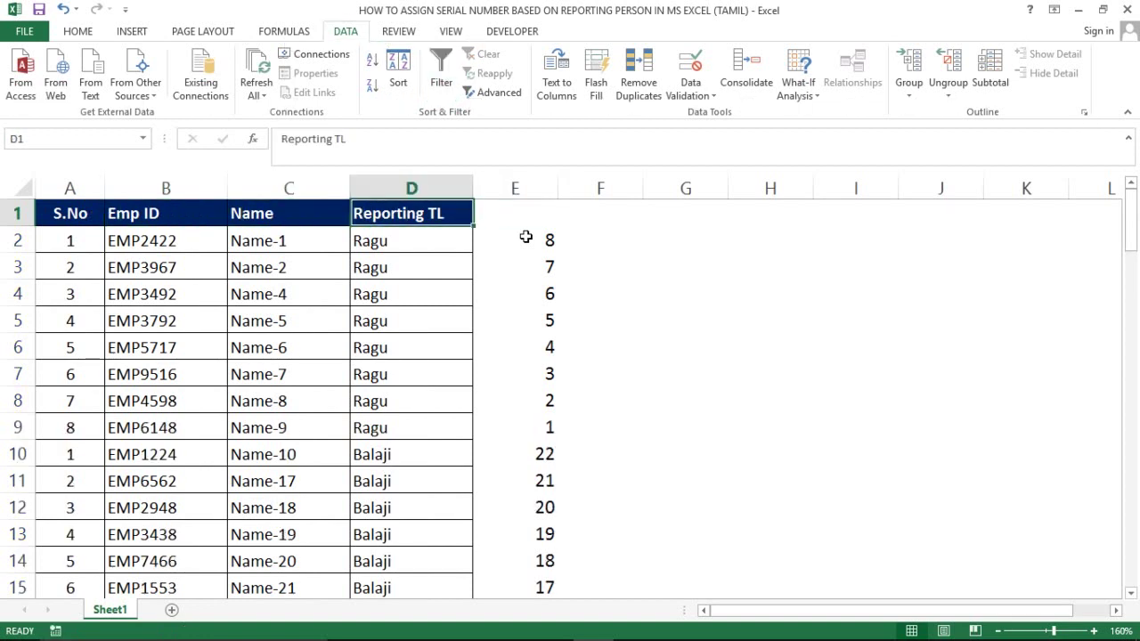
{"action": "key", "text": "Right"}
{"action": "key", "text": "Down"}
{"action": "key", "text": "Right"}
{"action": "key", "text": "Right"}
{"action": "key", "text": "Right"}
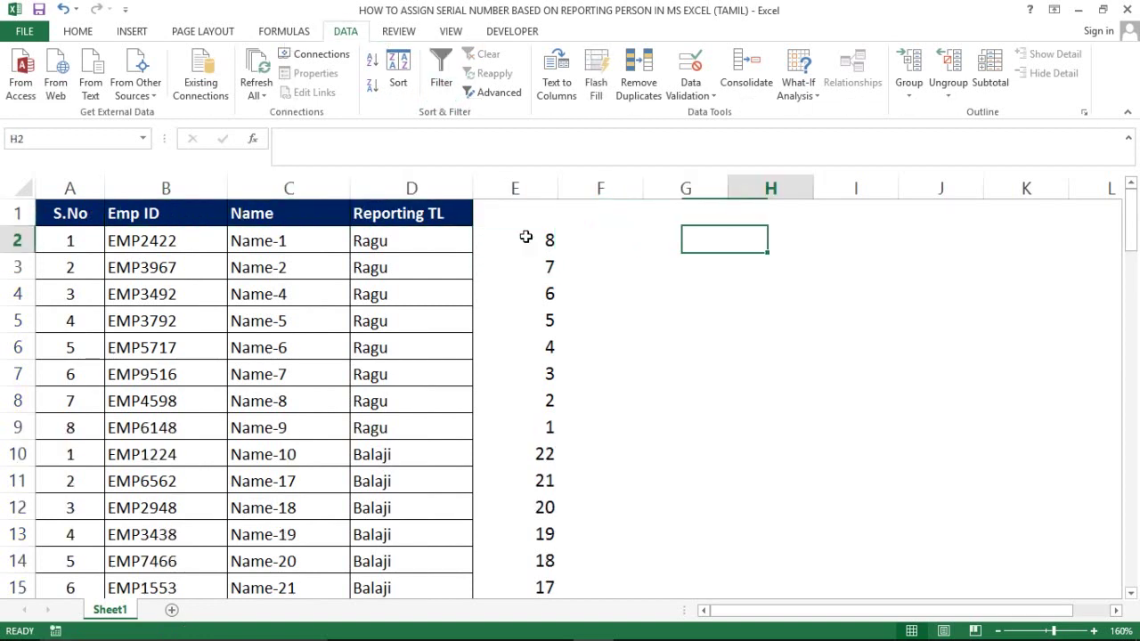
- Enter =FORMULATEXT(A2) in H4 to display A2's COUNTIF formula
{"action": "key", "text": "Down"}
{"action": "key", "text": "Down"}
{"action": "key", "text": "Up"}
{"action": "key", "text": "Left"}
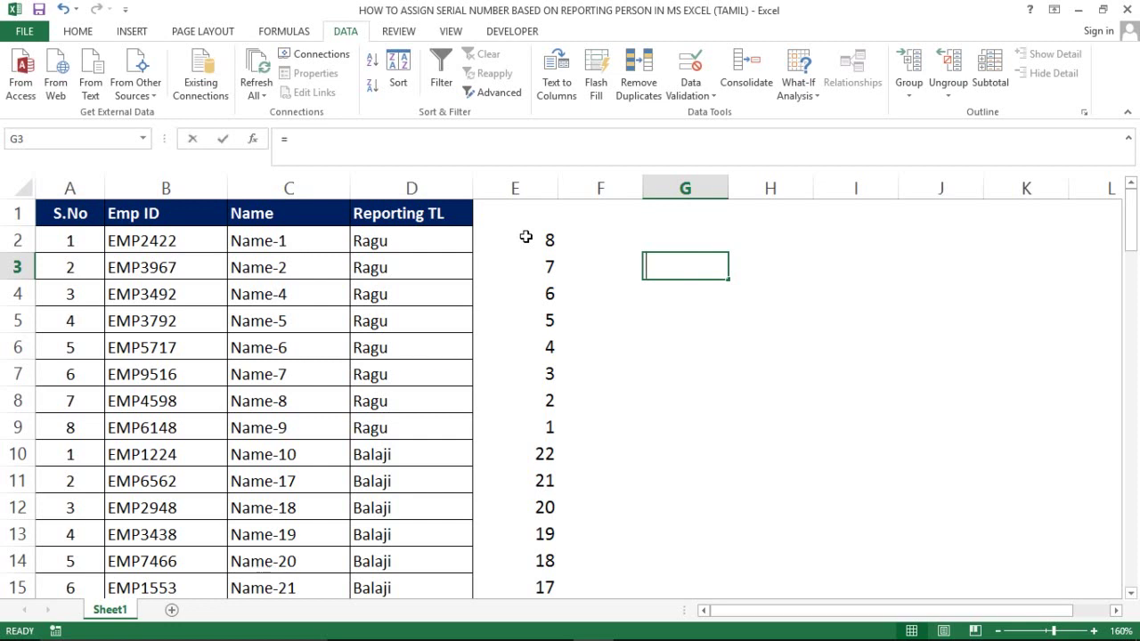
{"action": "key", "text": "Escape"}
{"action": "key", "text": "Right"}
{"action": "key", "text": "Down"}
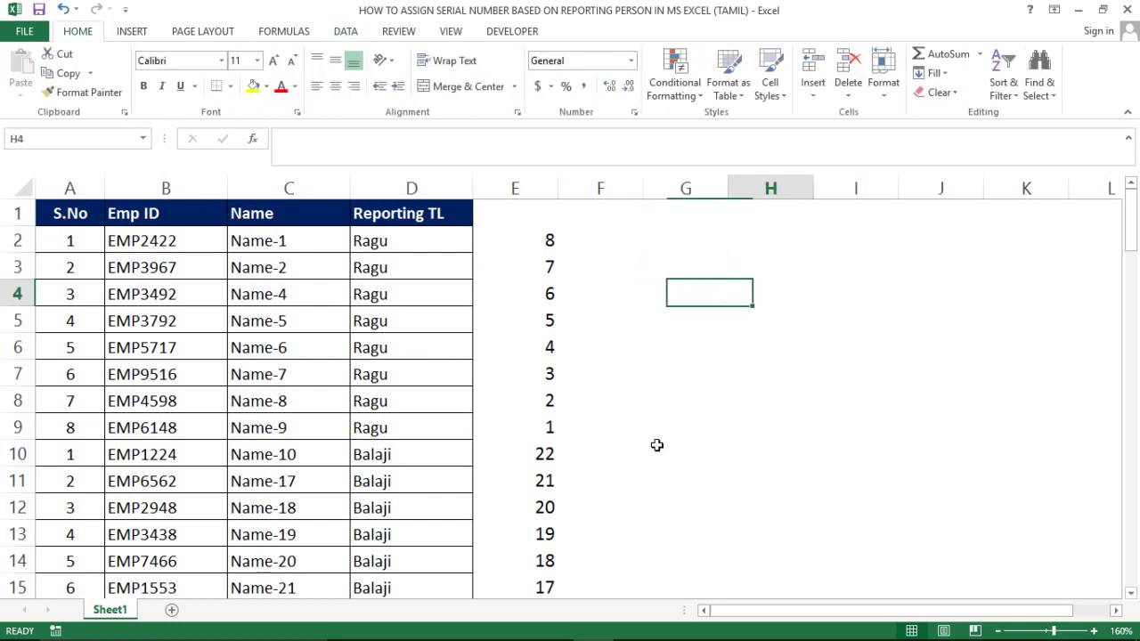
{"action": "type", "text": "=f"}
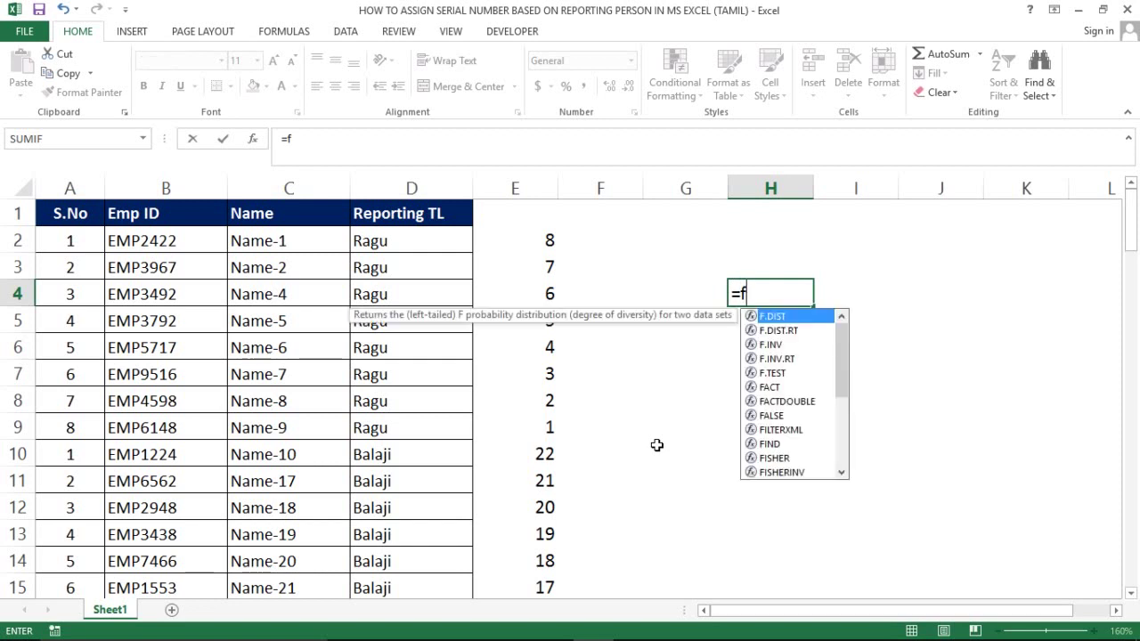
{"action": "type", "text": "o"}
{"action": "key", "text": "Down"}
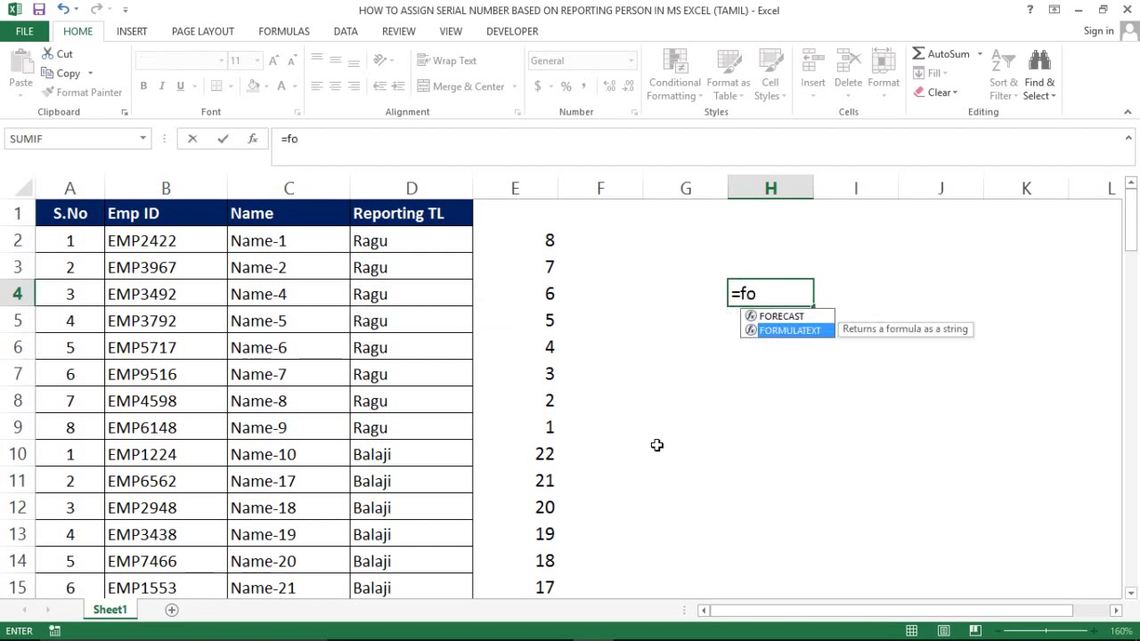
{"action": "key", "text": "Tab"}
{"action": "key", "text": "Left"}
{"action": "key", "text": "Left"}
{"action": "key", "text": "Left"}
{"action": "key", "text": "Left"}
{"action": "key", "text": "Left"}
{"action": "key", "text": "Left"}
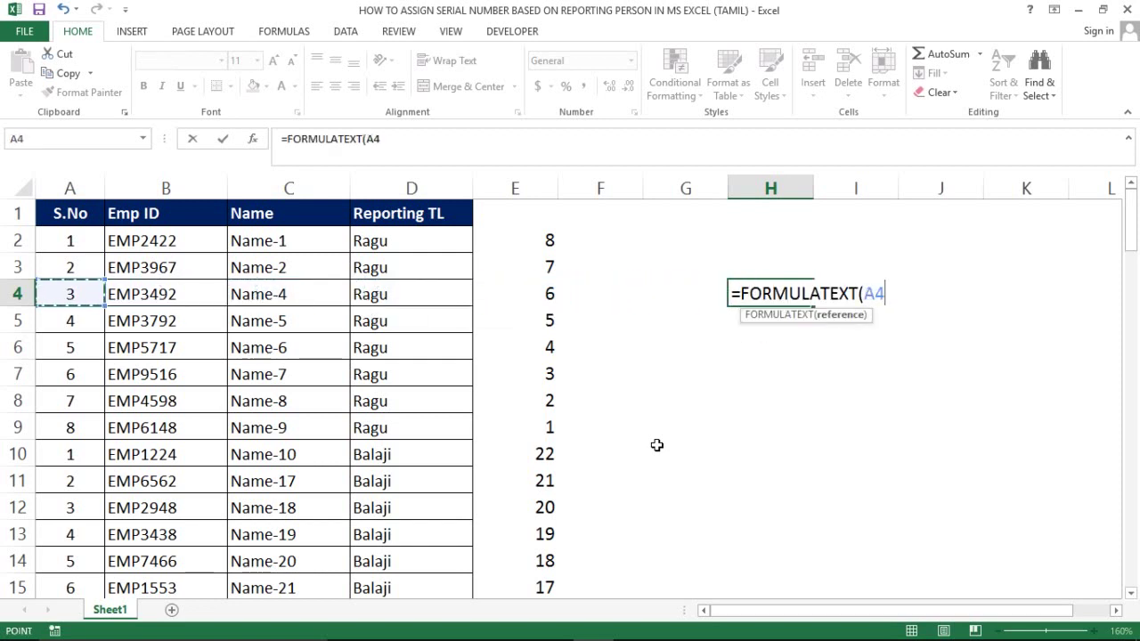
{"action": "key", "text": "Up"}
{"action": "key", "text": "Up"}
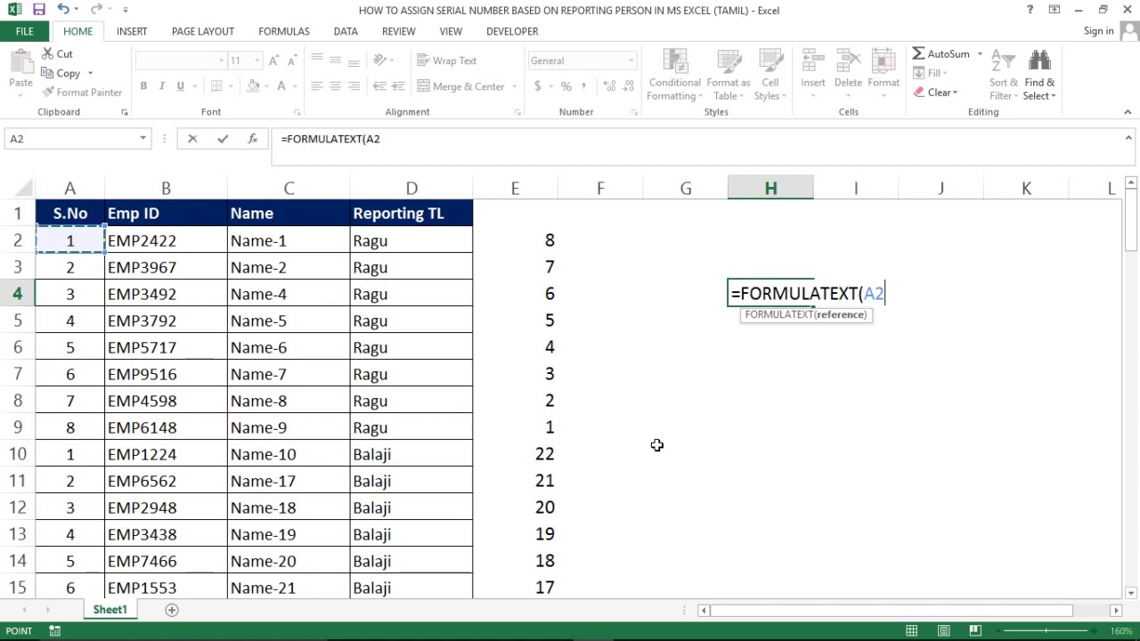
{"action": "key", "text": "Return"}
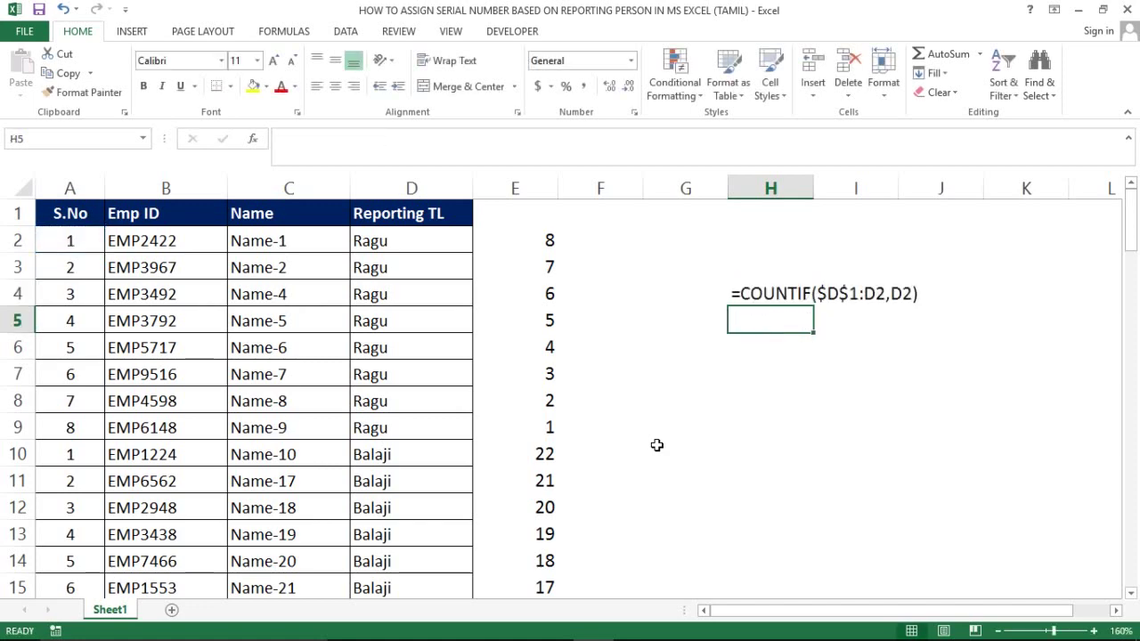
- Enter =FORMULATEXT(E2) in H5, then select H4:H5
{"action": "type", "text": "=for"}
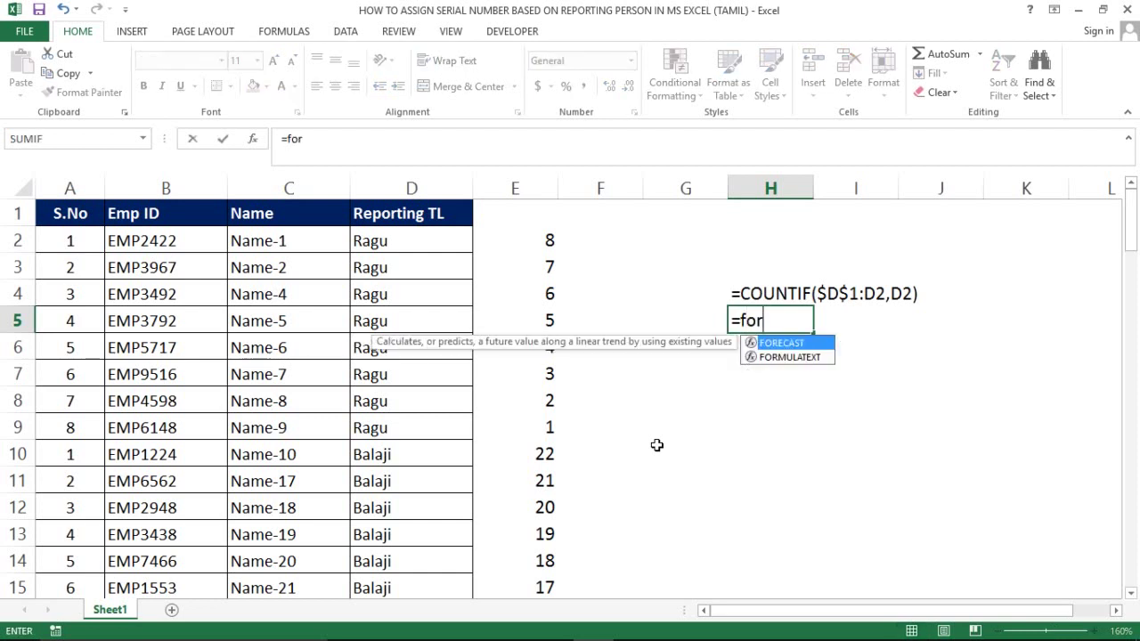
{"action": "key", "text": "Down"}
{"action": "key", "text": "Tab"}
{"action": "key", "text": "Left"}
{"action": "key", "text": "Left"}
{"action": "key", "text": "Left"}
{"action": "key", "text": "Up"}
{"action": "key", "text": "Up"}
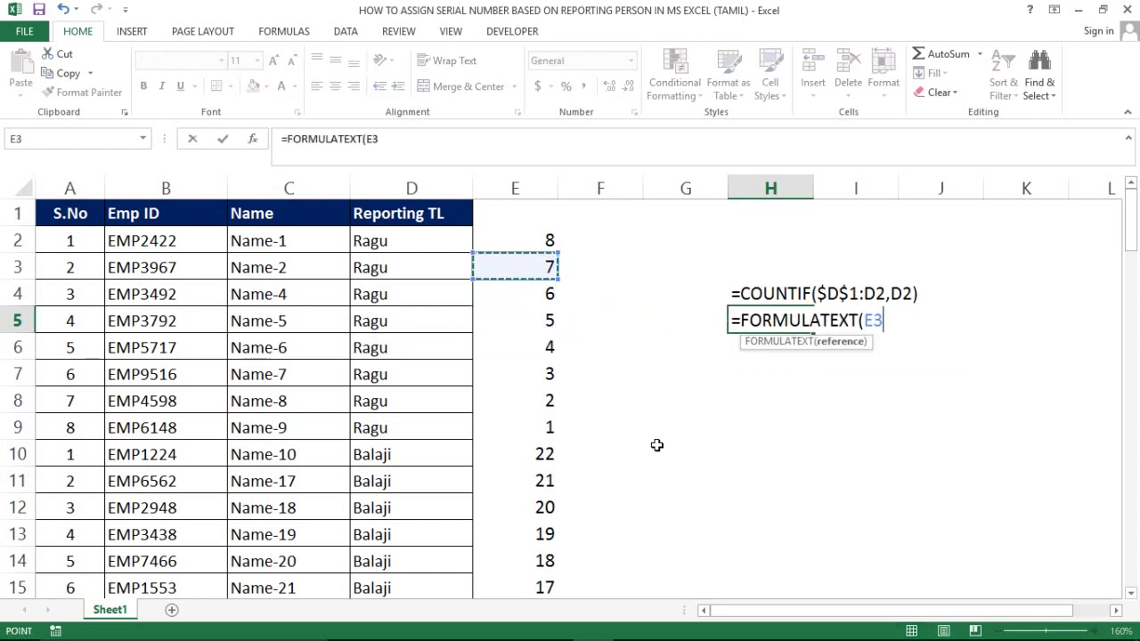
{"action": "key", "text": "Up"}
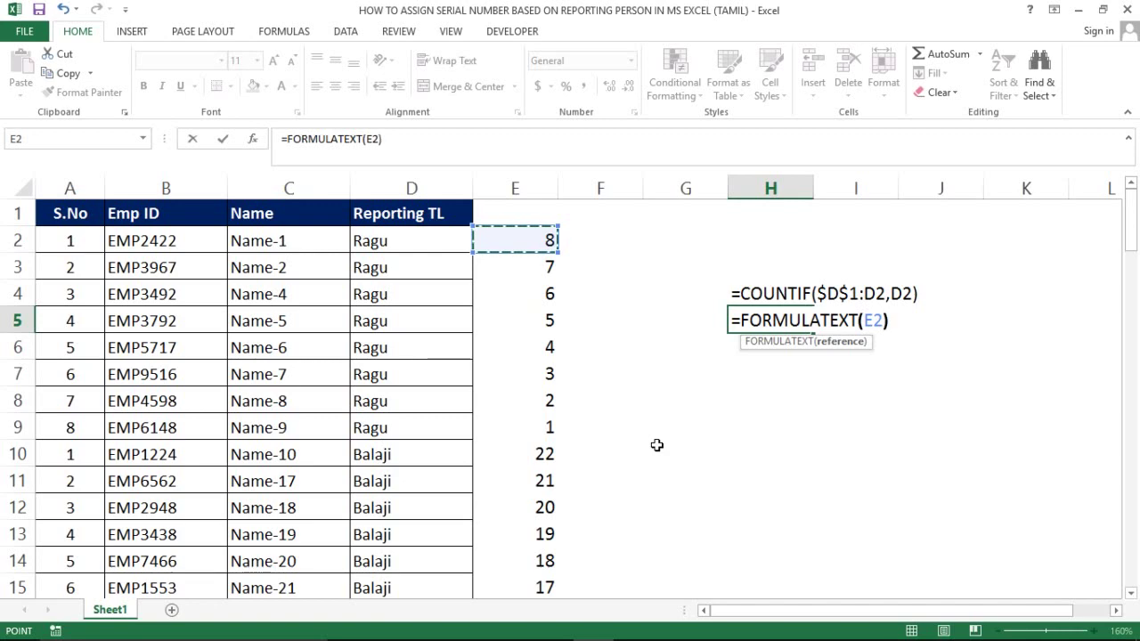
{"action": "key", "text": "Return"}
{"action": "key", "text": "Up"}
{"action": "key", "text": "Up"}
{"action": "key", "text": "Up"}
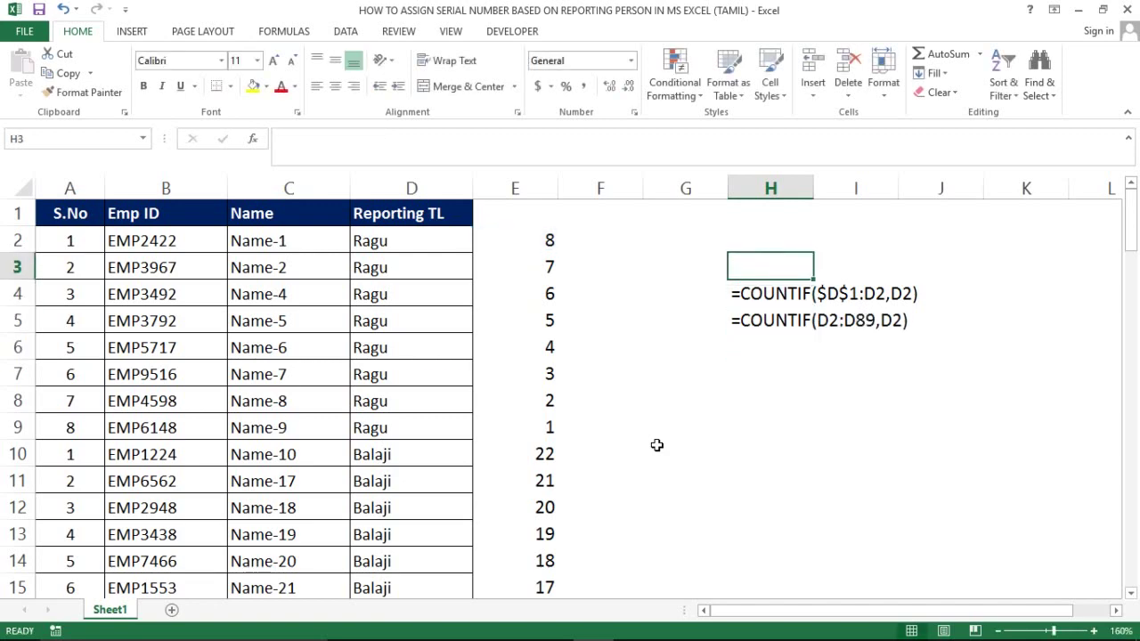
{"action": "key", "text": "Down"}
{"action": "key", "text": "shift+Down"}
- Paste H4:H5 back as values and colour the text red
{"action": "key", "text": "ctrl+c"}
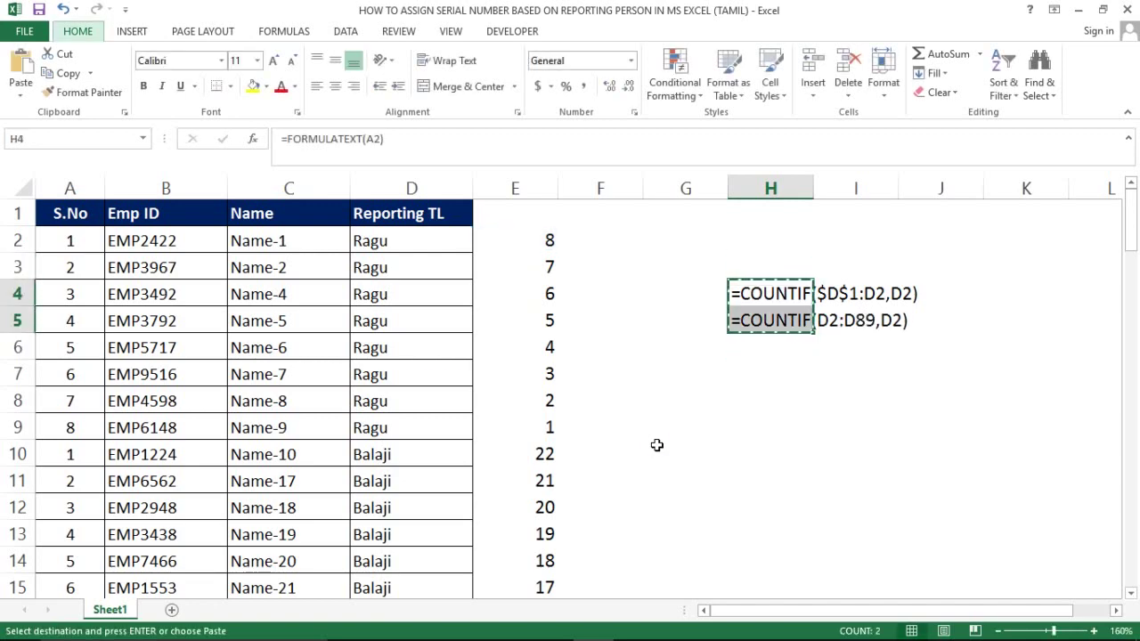
{"action": "key", "text": "alt+h"}
{"action": "key", "text": "v"}
{"action": "key", "text": "v"}
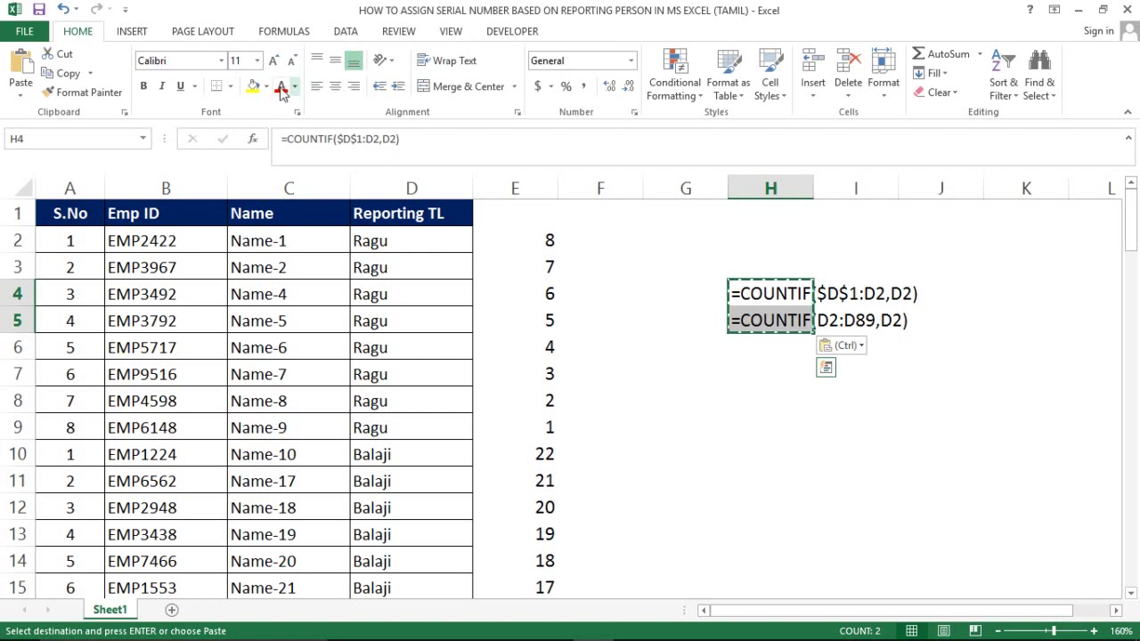
{"action": "left_click", "coordinate": [280, 89]}
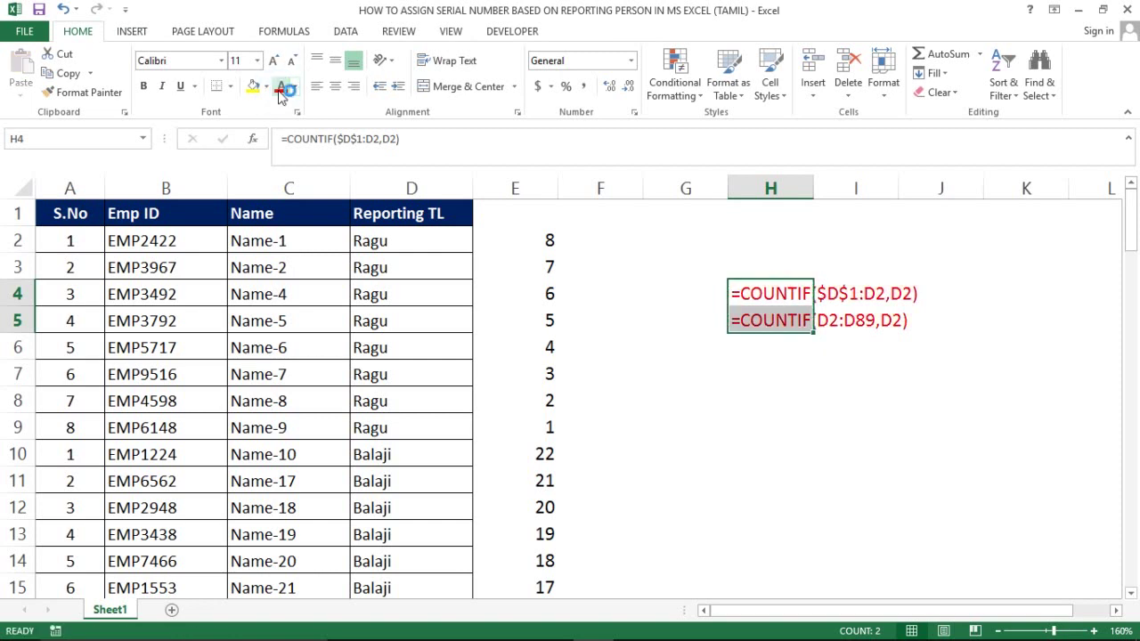
{"action": "left_click", "coordinate": [713, 391]}
- Select the table's header row and first employee row, ending in the Name column
{"action": "left_click", "coordinate": [321, 246]}
{"action": "key", "text": "Up"}
{"action": "key", "text": "Left"}
{"action": "key", "text": "Left"}
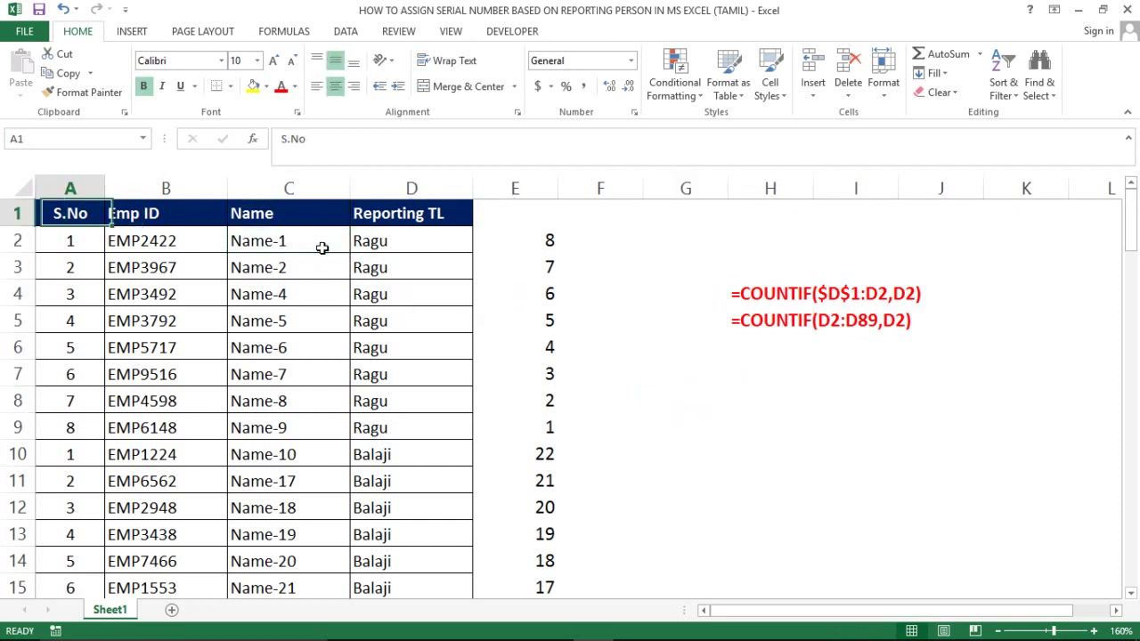
{"action": "key", "text": "Right"}
{"action": "key", "text": "Right"}
{"action": "key", "text": "Left"}
{"action": "key", "text": "Left"}
{"action": "key", "text": "Right"}
{"action": "key", "text": "Right"}
{"action": "key", "text": "Left"}
{"action": "key", "text": "Left"}
{"action": "key", "text": "Right"}
{"action": "key", "text": "Right"}
{"action": "key", "text": "Right"}
{"action": "key", "text": "Right"}
{"action": "key", "text": "Left"}
{"action": "key", "text": "Left"}
{"action": "key", "text": "Left"}
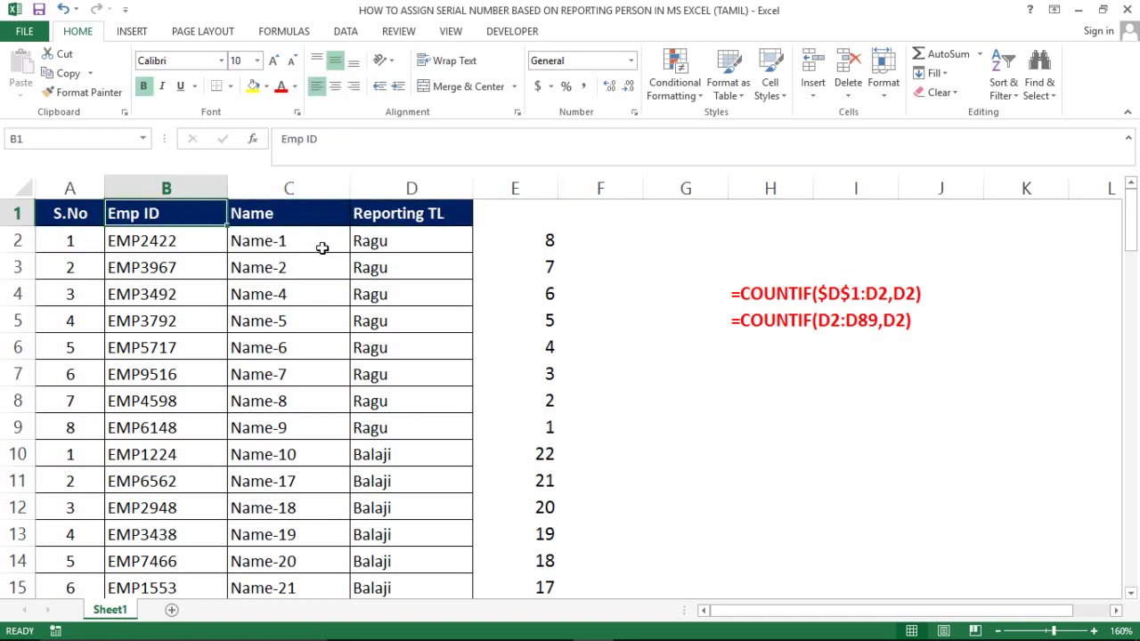
{"action": "key", "text": "Left"}
{"action": "key", "text": "shift+Right"}
{"action": "key", "text": "shift+Right"}
{"action": "key", "text": "shift+Right"}
{"action": "key", "text": "shift+Down"}
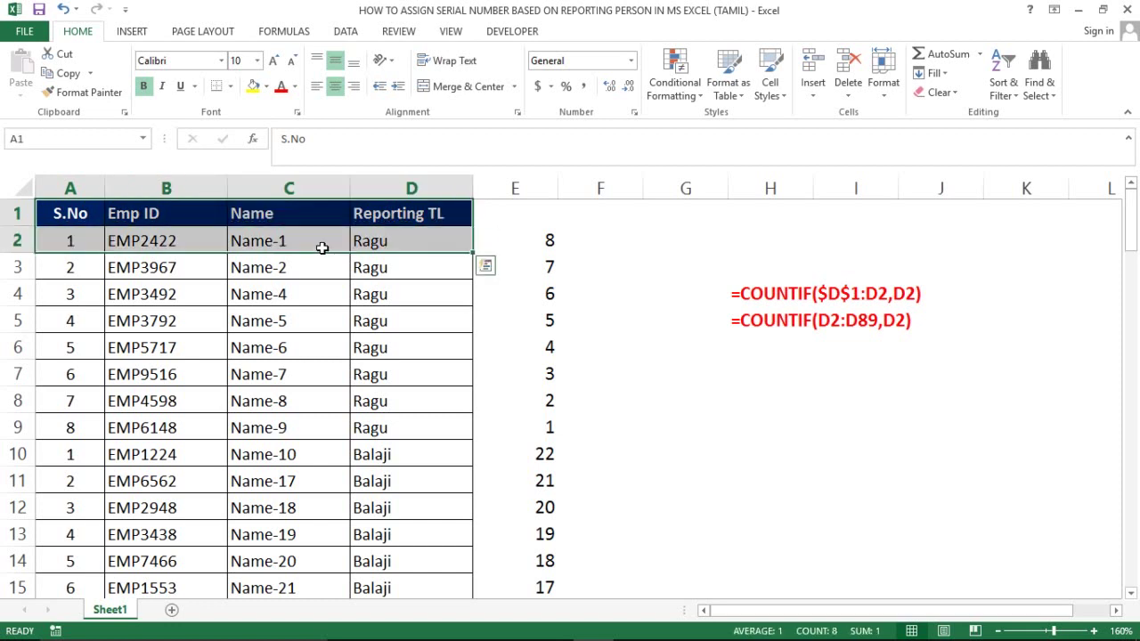
{"action": "key", "text": "Right"}
{"action": "key", "text": "Right"}
{"action": "key", "text": "Down"}
{"action": "key", "text": "Down"}
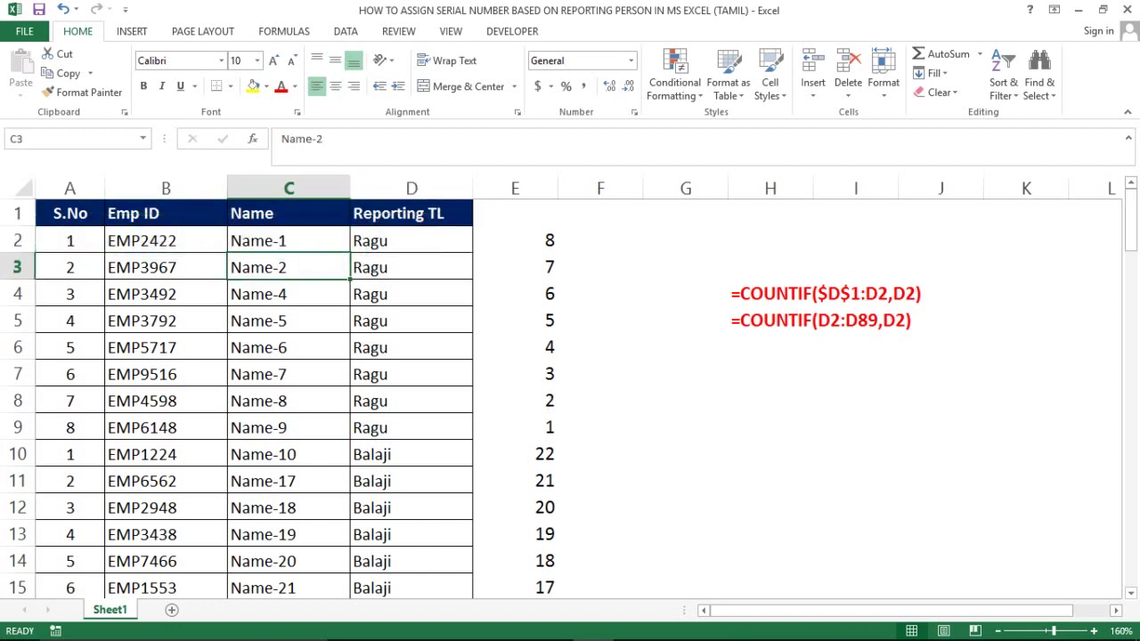
{"action": "left_click", "coordinate": [617, 612]}
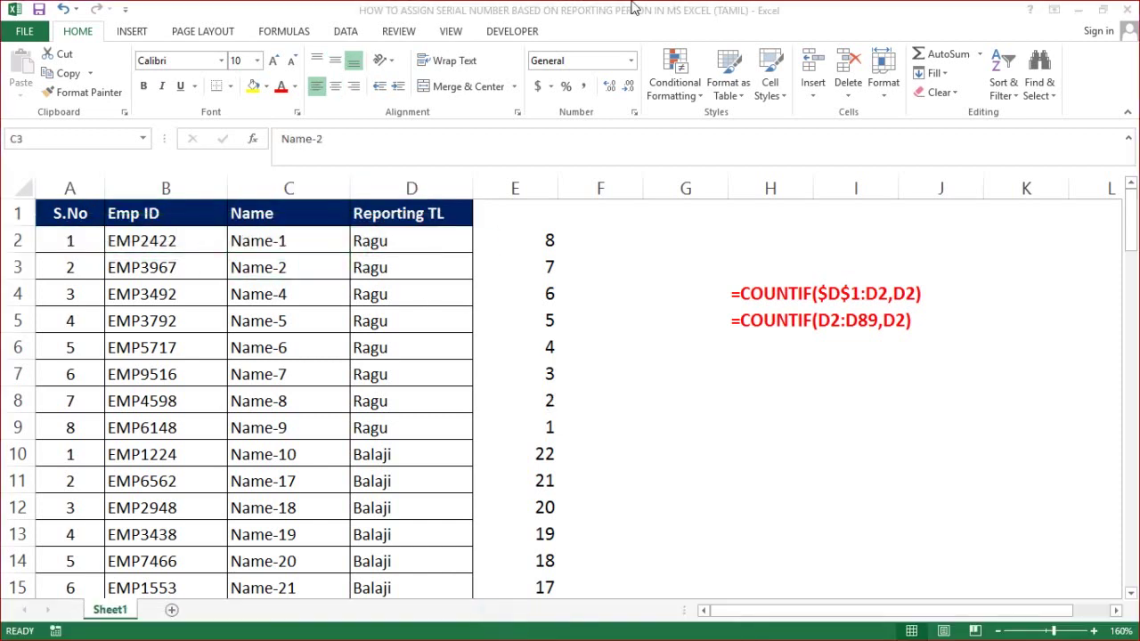